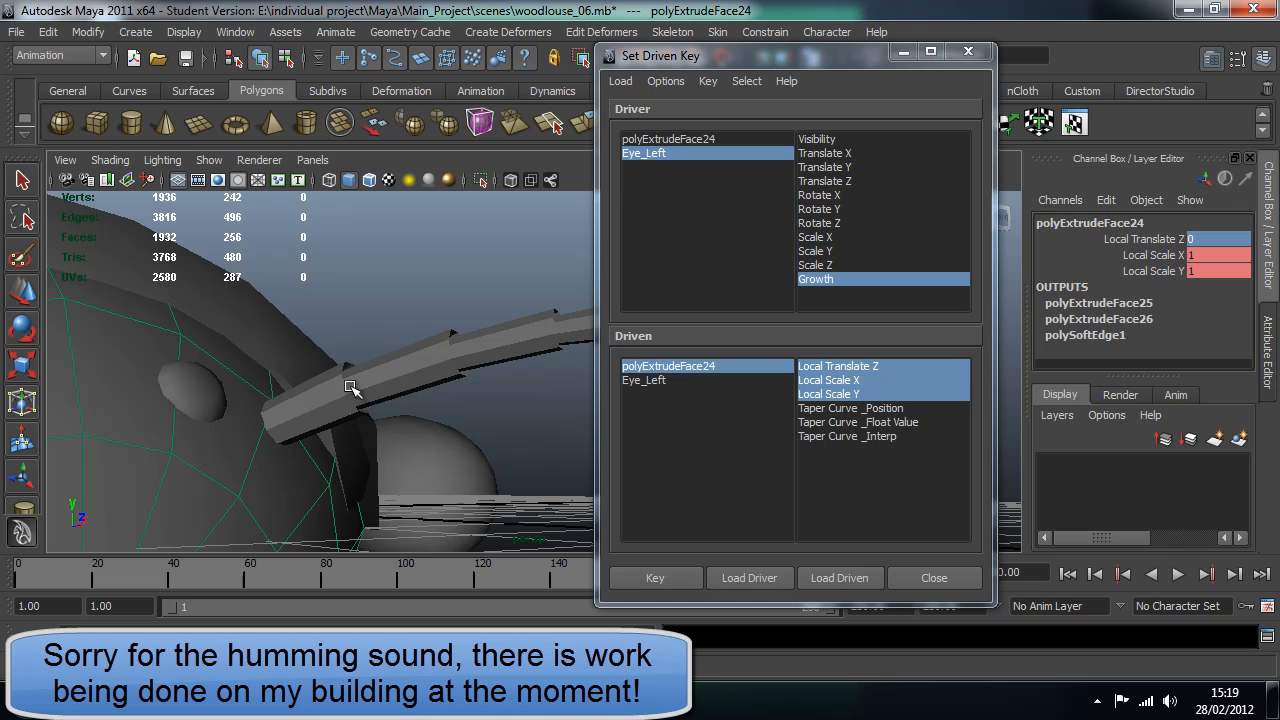
Select the Eye_Left mesh and set its Growth attribute to 0
left_click(190, 385)
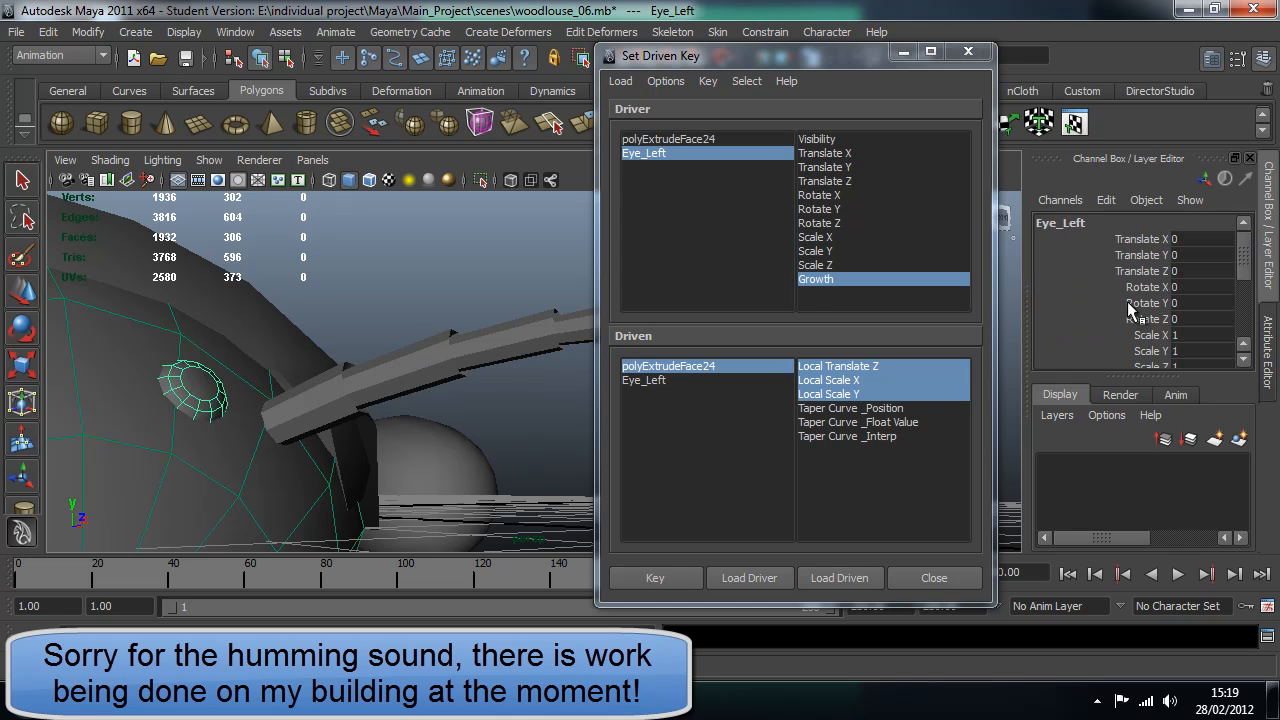
scroll(1150, 272, "down", 2)
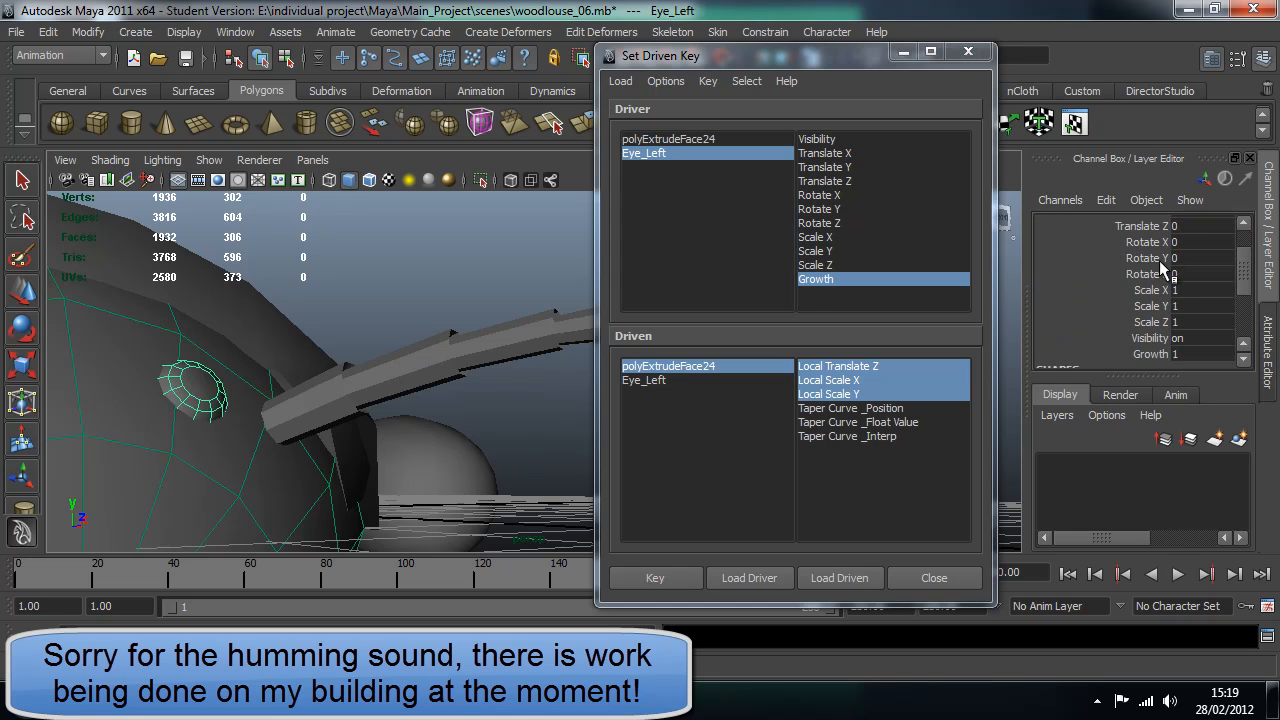
double_click(1176, 354)
type("0")
key("Return")
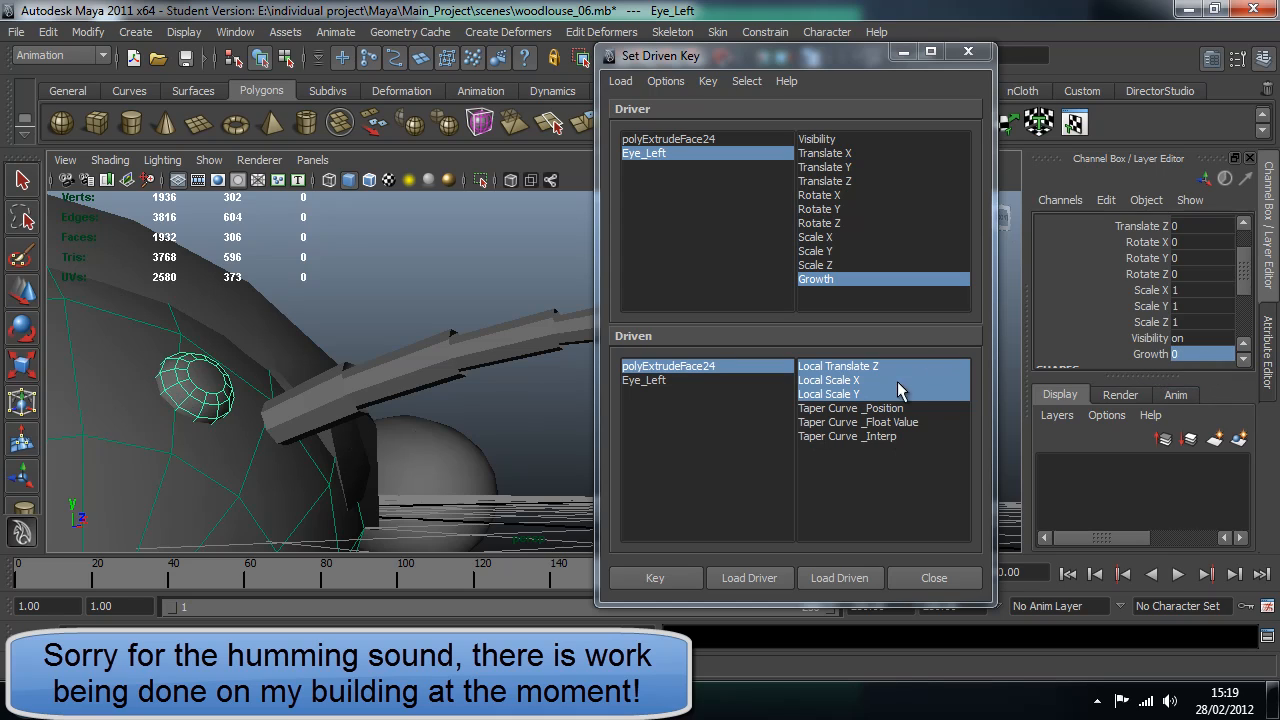
Set polyExtrudeFace24's Local Translate Z to 0 and key its selected driven attributes against Eye_Left's Growth
scroll(1125, 331, "down", 4)
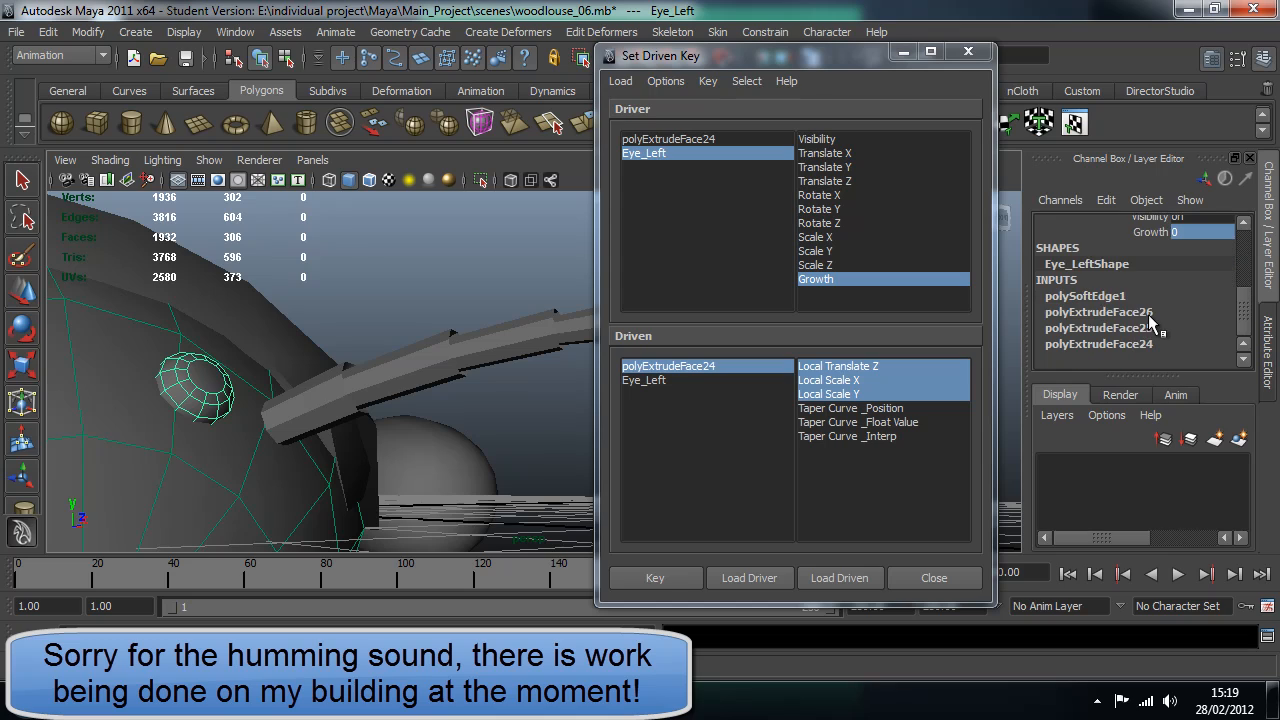
left_click(1150, 343)
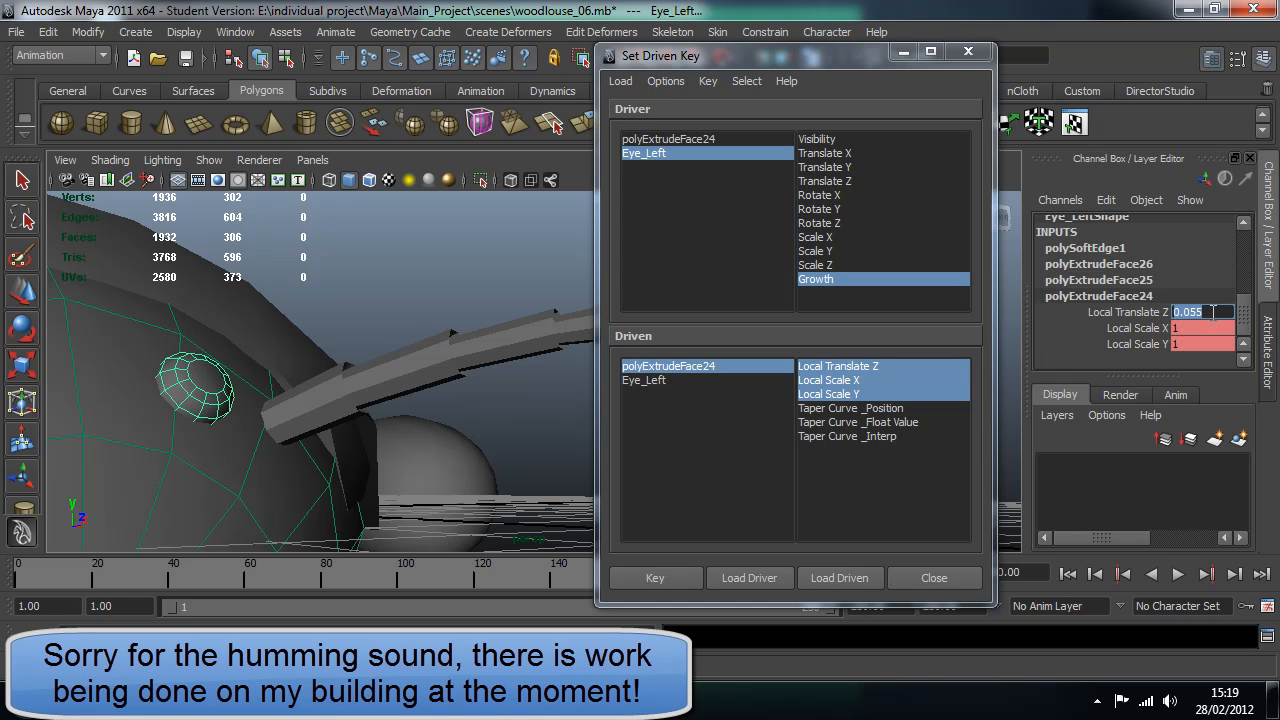
type("9")
type("0")
key("Return")
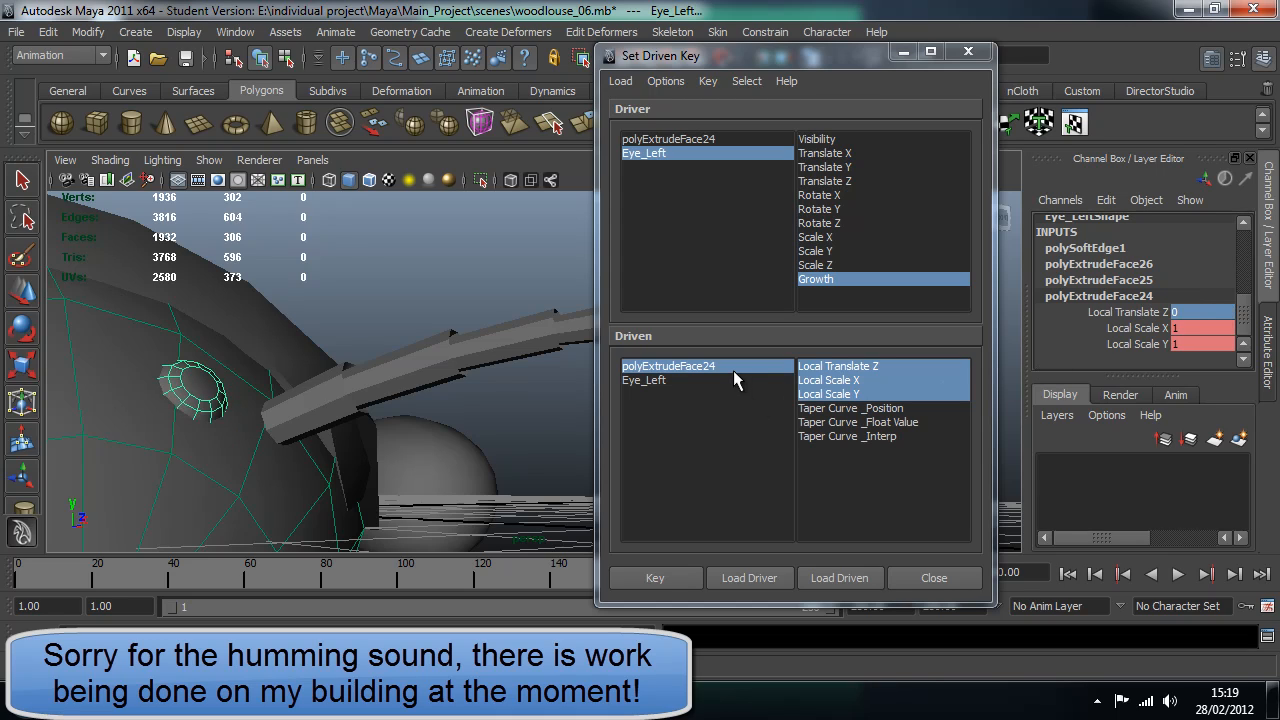
left_click(678, 576)
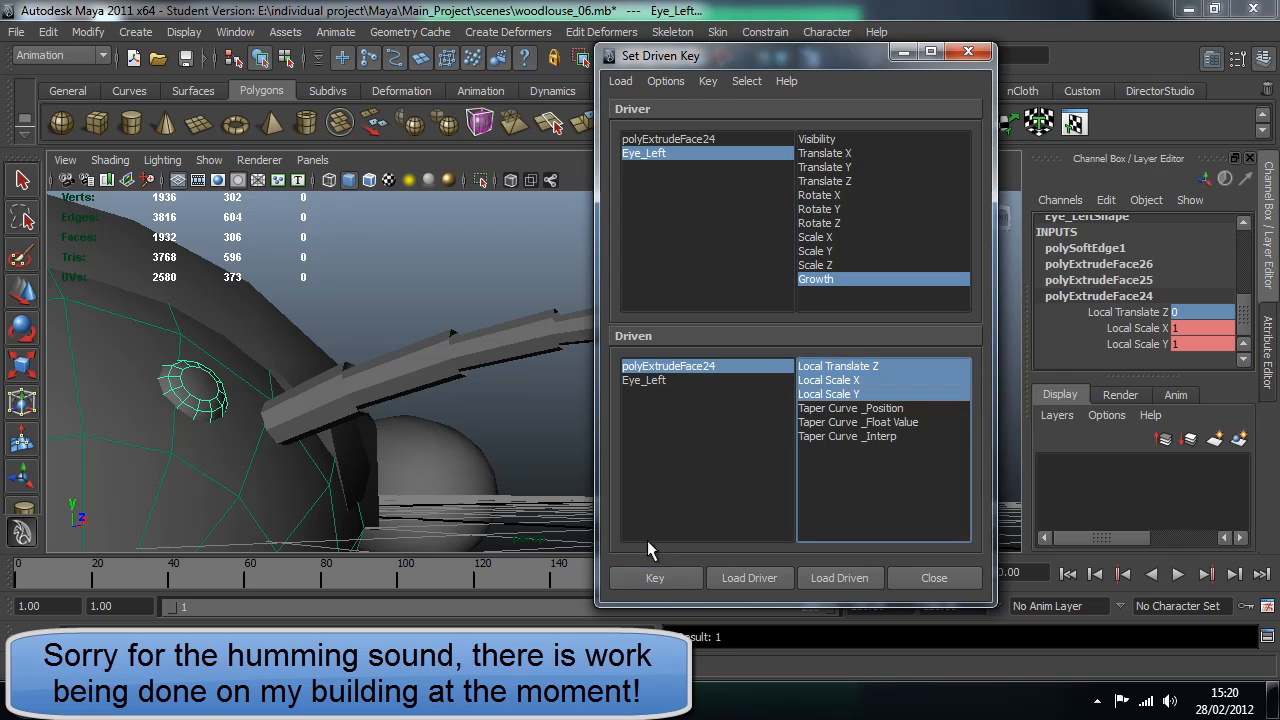
Raise Eye_Left's Growth attribute to 1
scroll(1090, 300, "up", 3)
left_click(1126, 268)
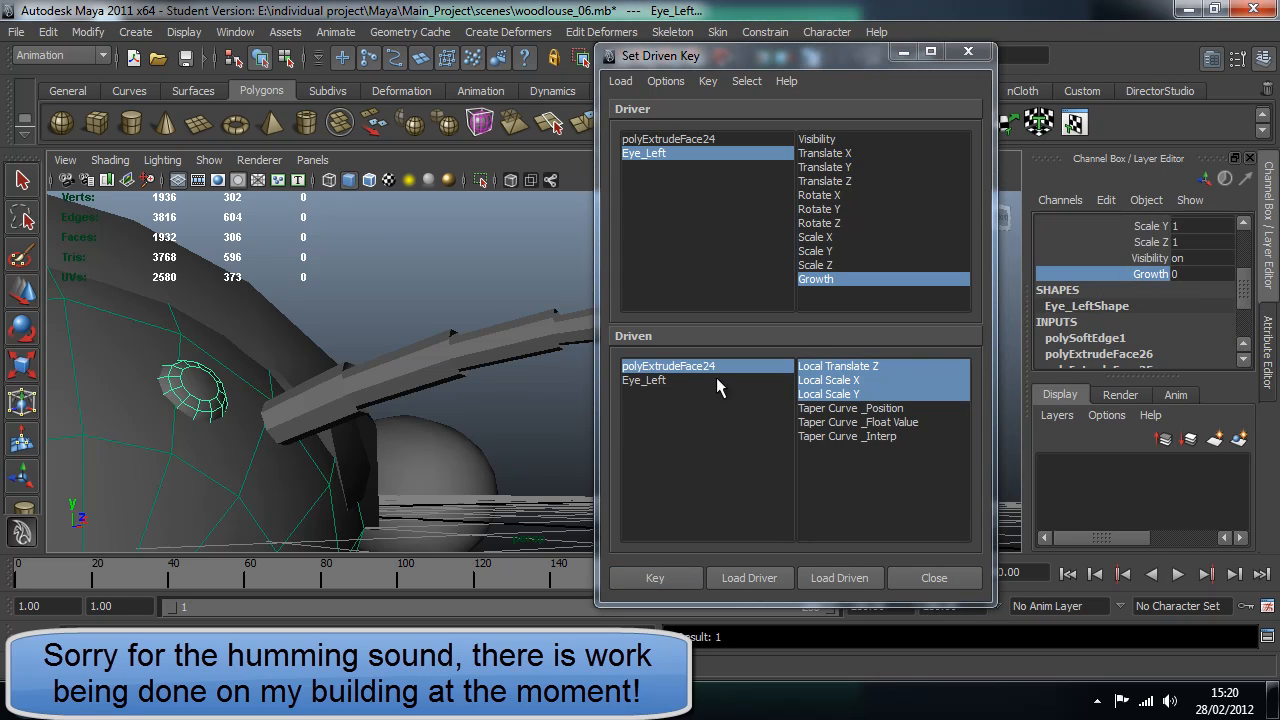
middle_click_drag(470, 379, 508, 380)
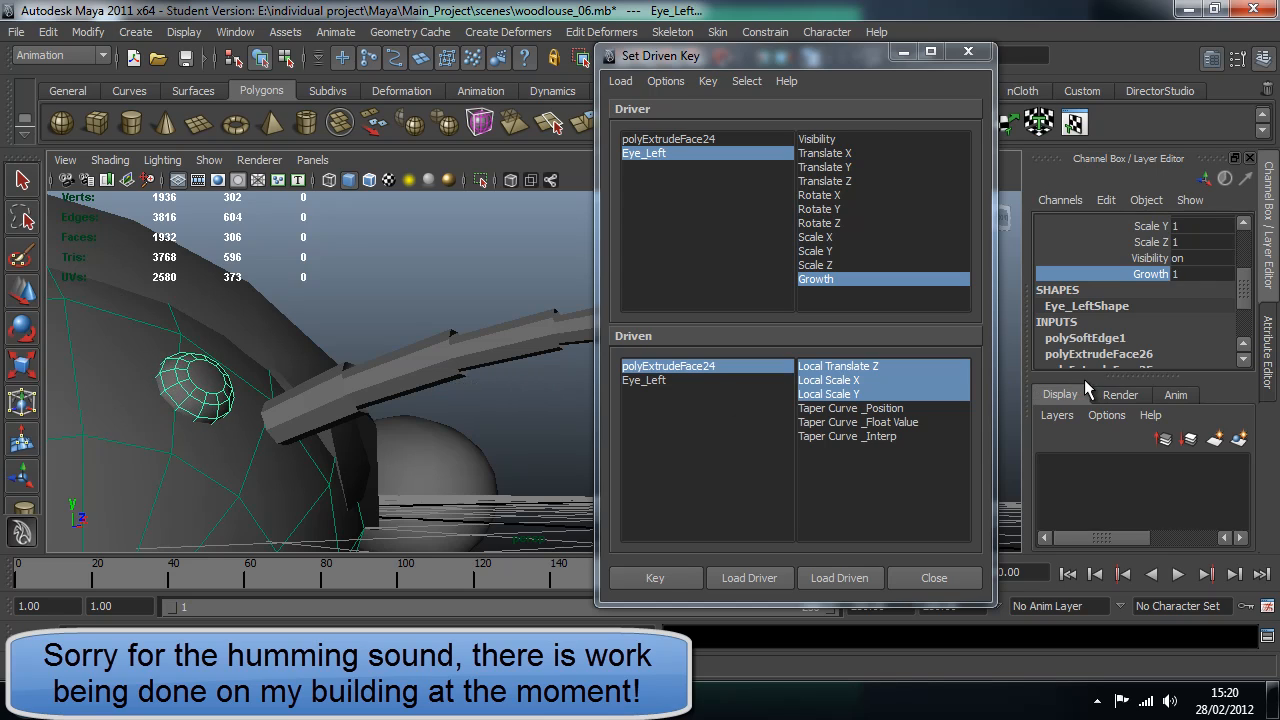
Load Eye_Left's polyExtrudeFace25 node as the driven object in Set Driven Key
scroll(1100, 330, "down", 3)
left_click(1134, 282)
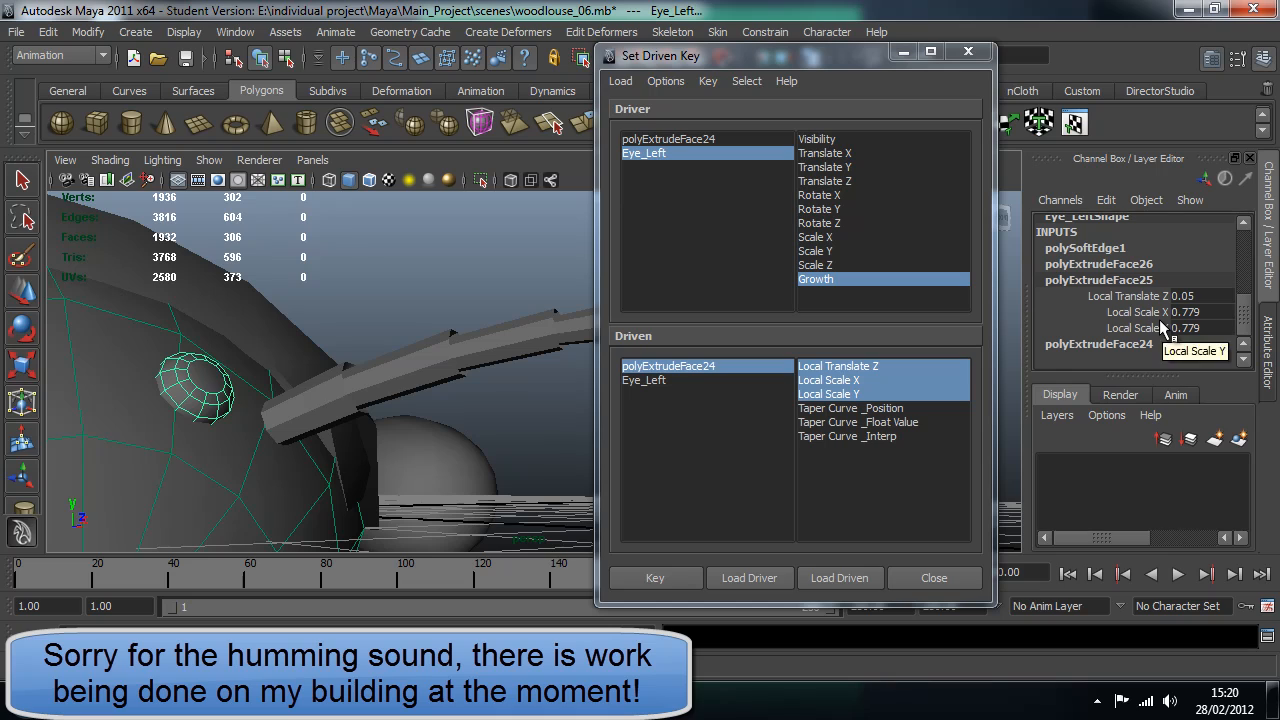
scroll(1159, 319, "up", 3)
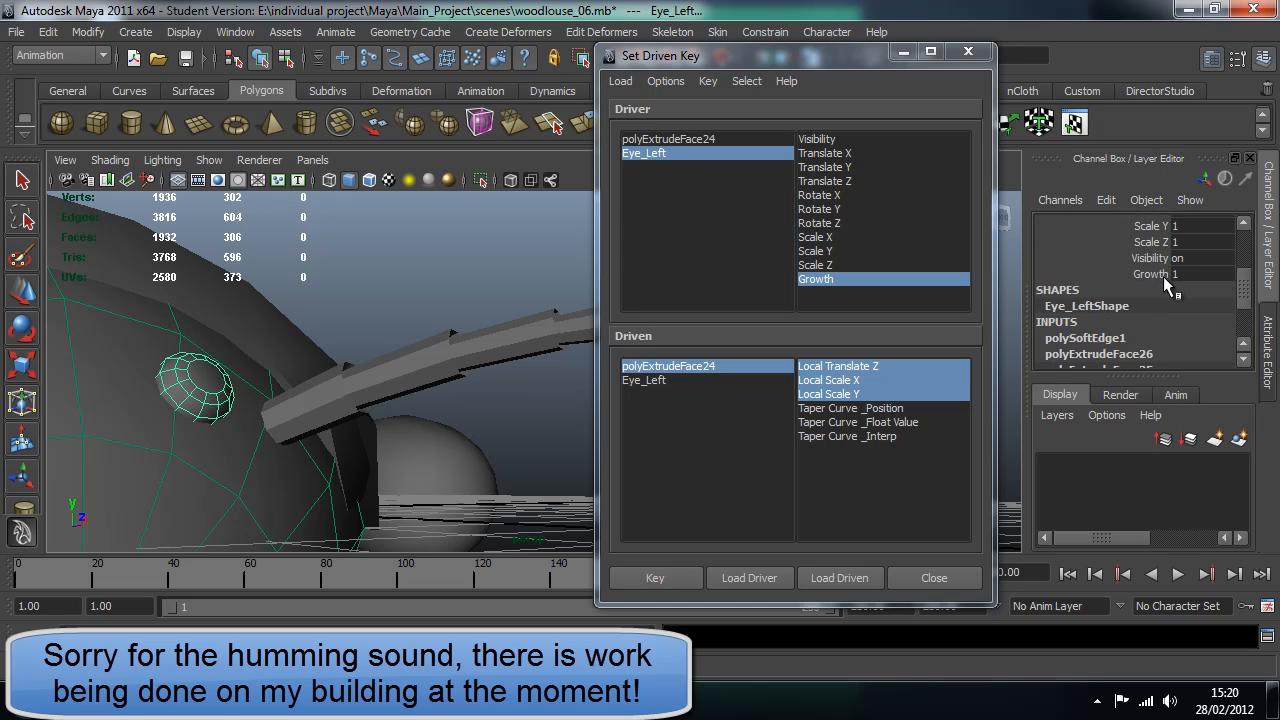
scroll(1163, 277, "down", 3)
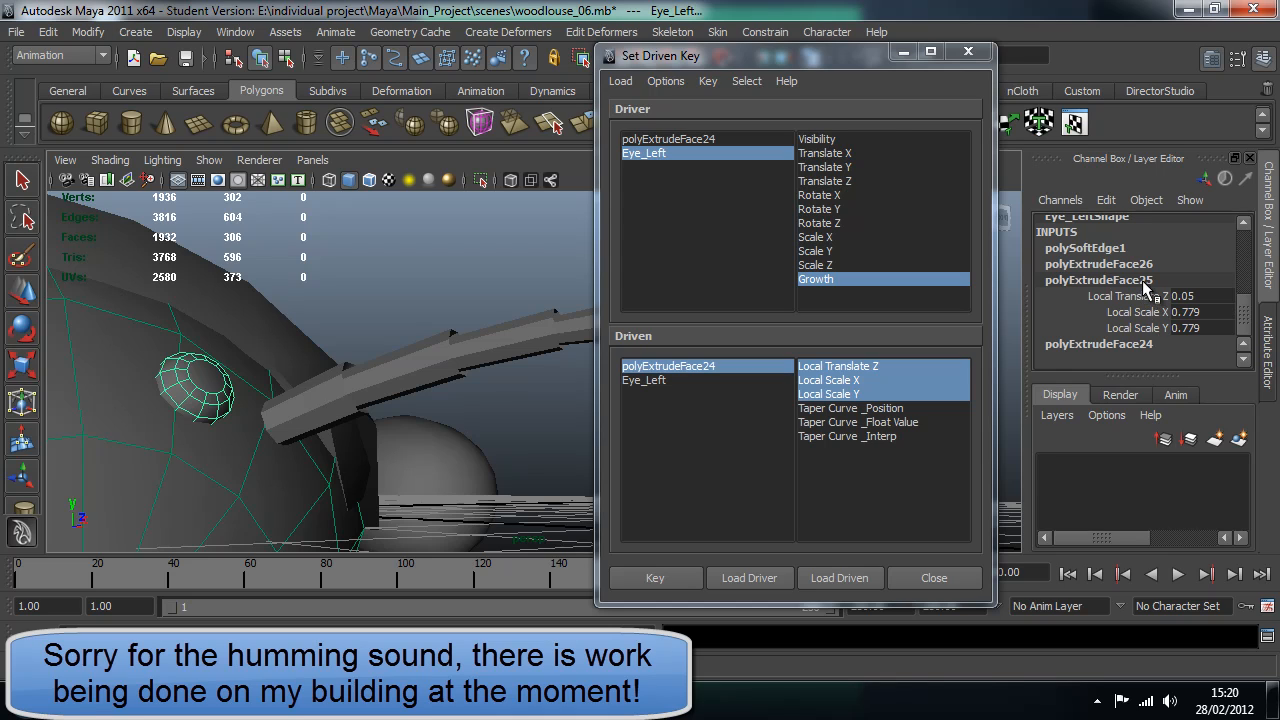
left_click(1142, 280)
left_click(830, 576)
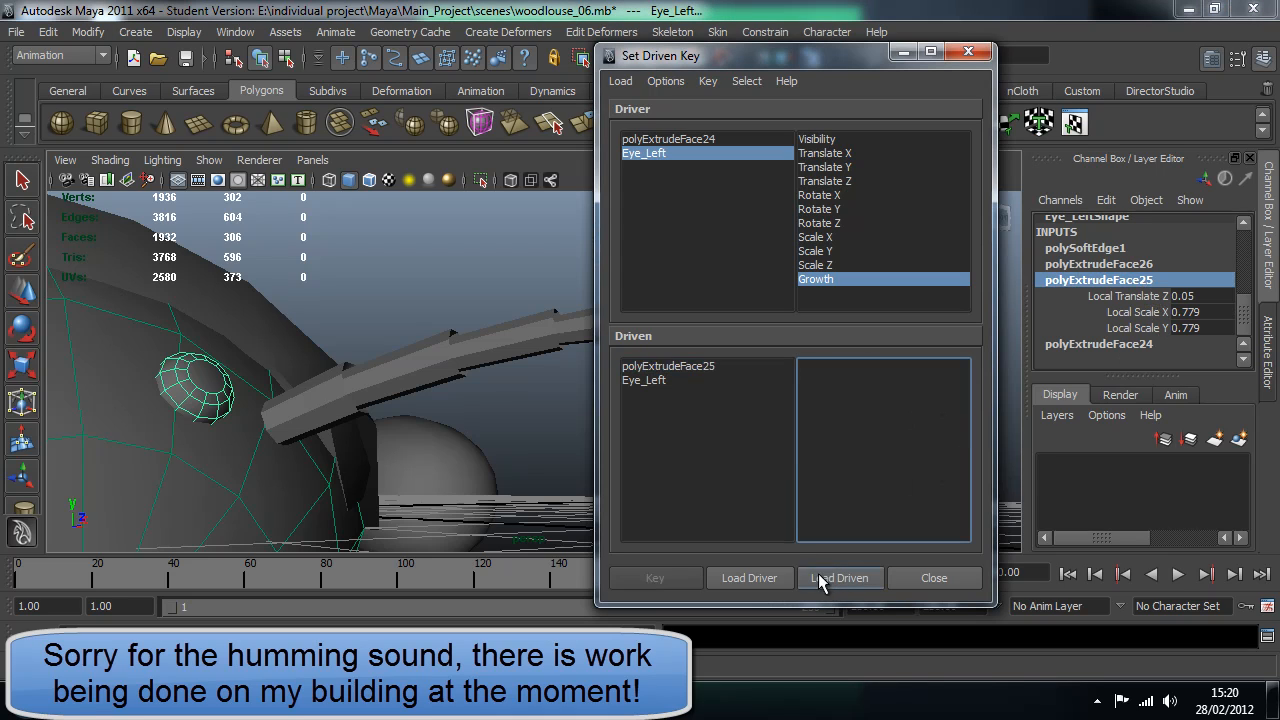
Key polyExtrudeFace25's Local Translate Z, Local Scale X and Local Scale Y against Growth at 1
left_click(702, 366)
left_click_drag(861, 367, 860, 395)
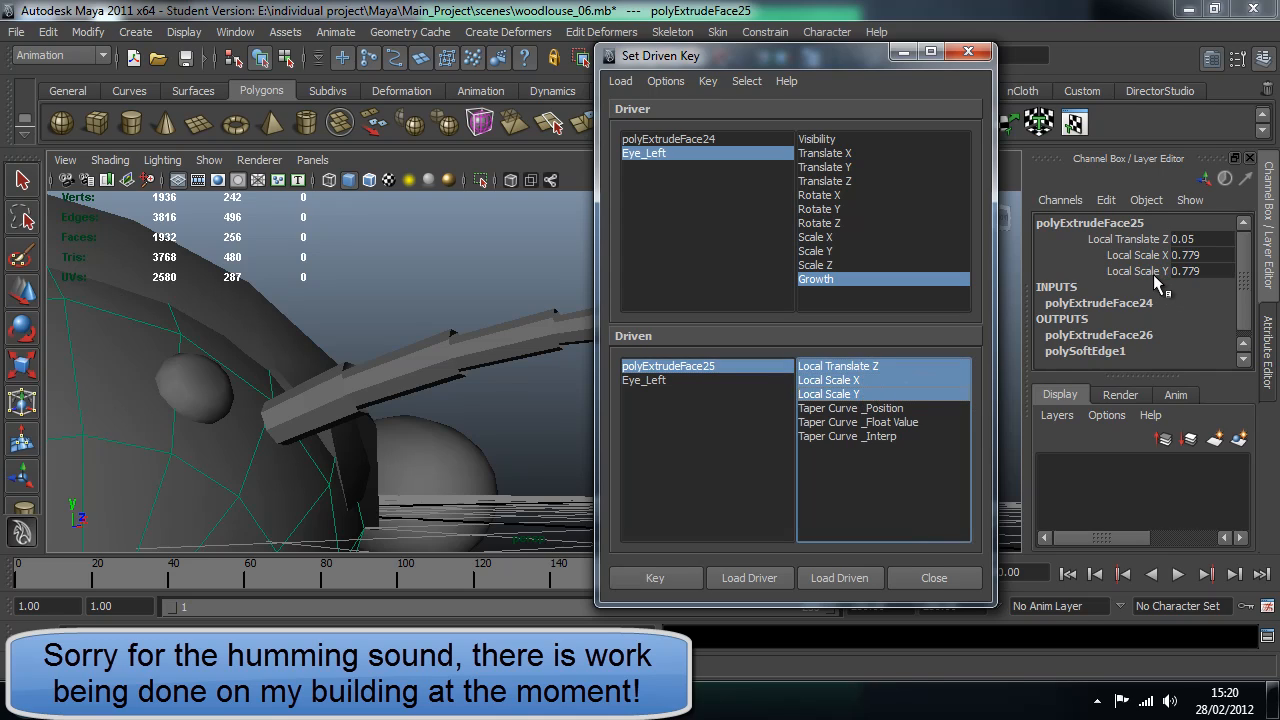
left_click(683, 577)
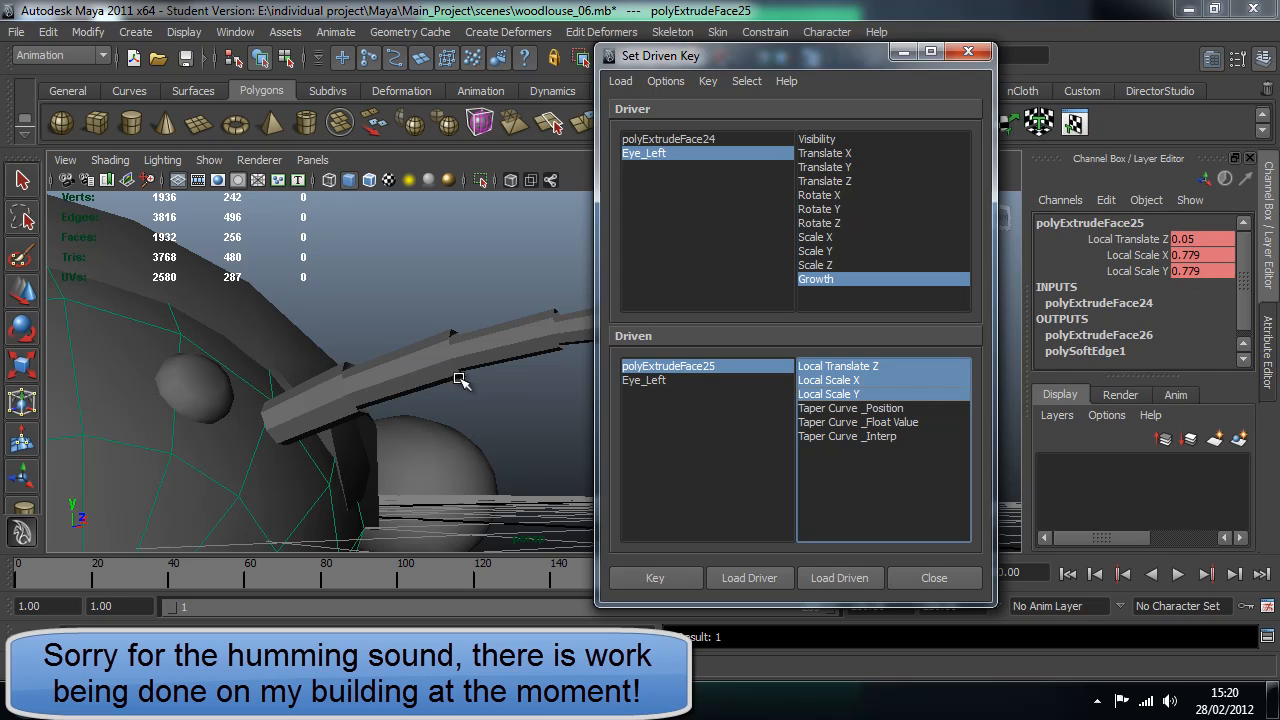
Reselect the Eye_Left mesh and lower its Growth attribute to 0
left_click(225, 405)
scroll(1090, 308, "down", 2)
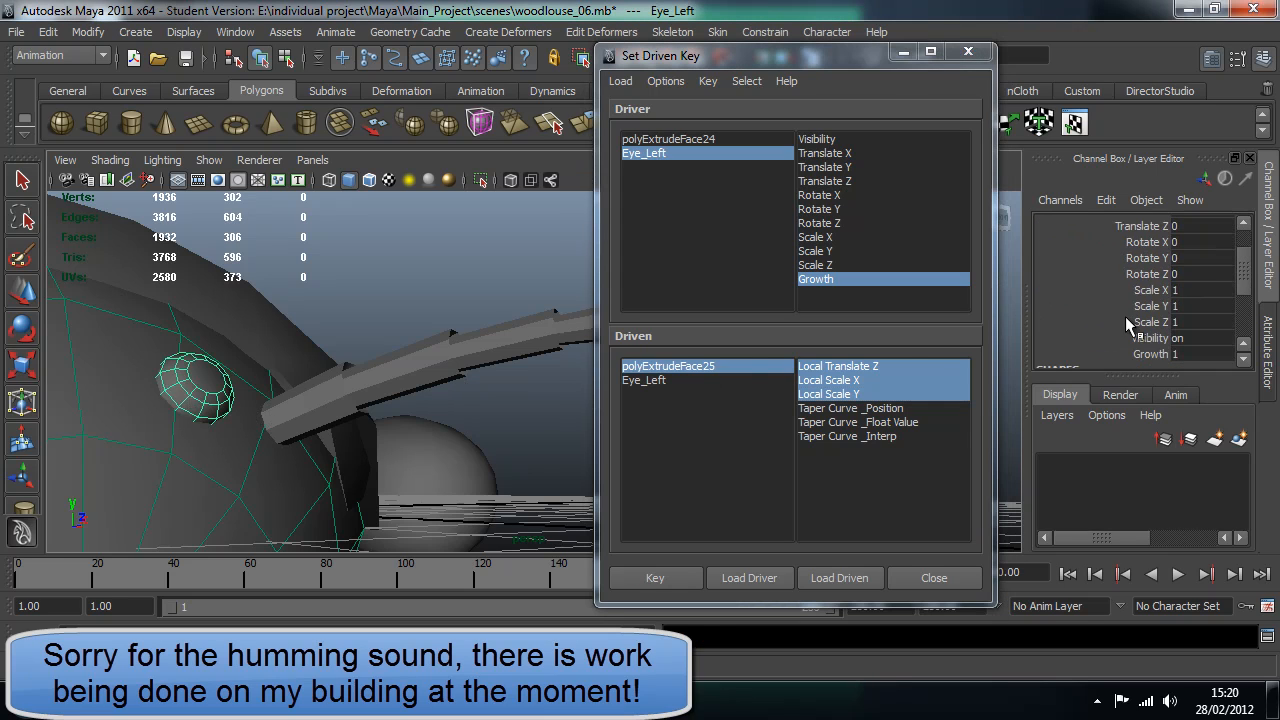
left_click(1131, 350)
middle_click_drag(540, 300, 481, 297)
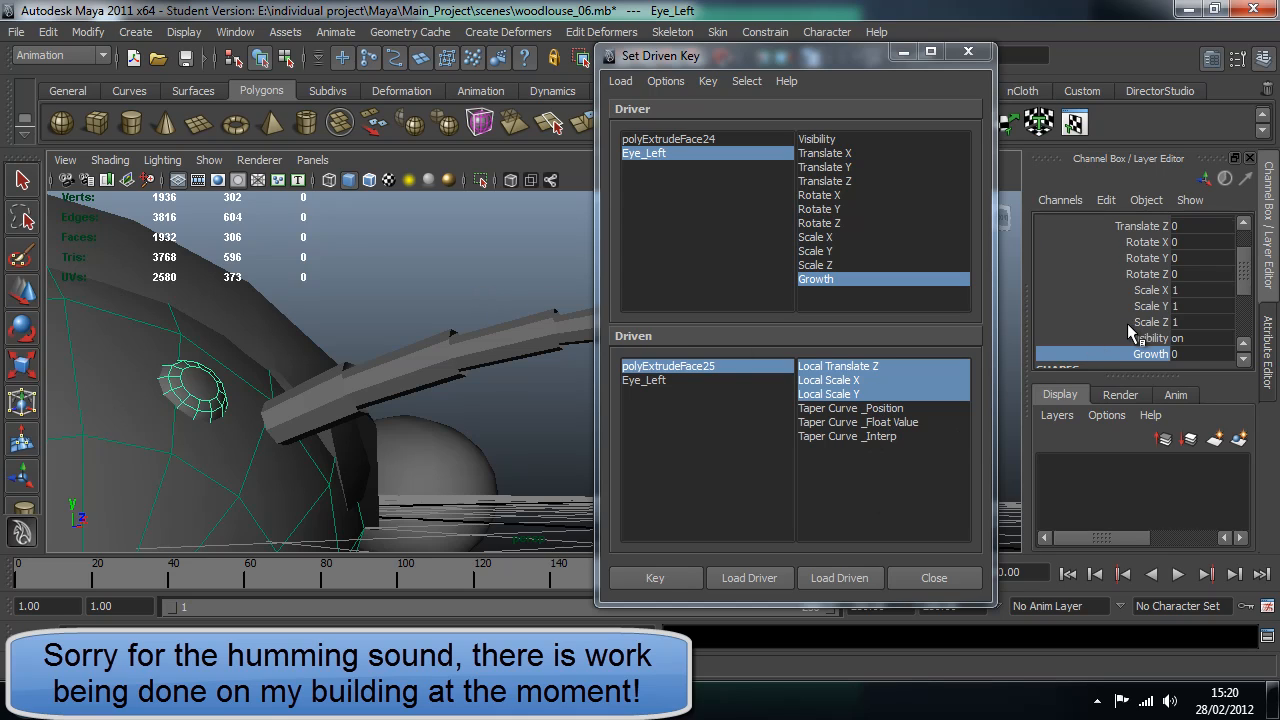
Set polyExtrudeFace25's Local Translate Z to 0 and Local Scale X and Y to 1, and key them against Growth
scroll(1127, 323, "down", 3)
left_click(1132, 360)
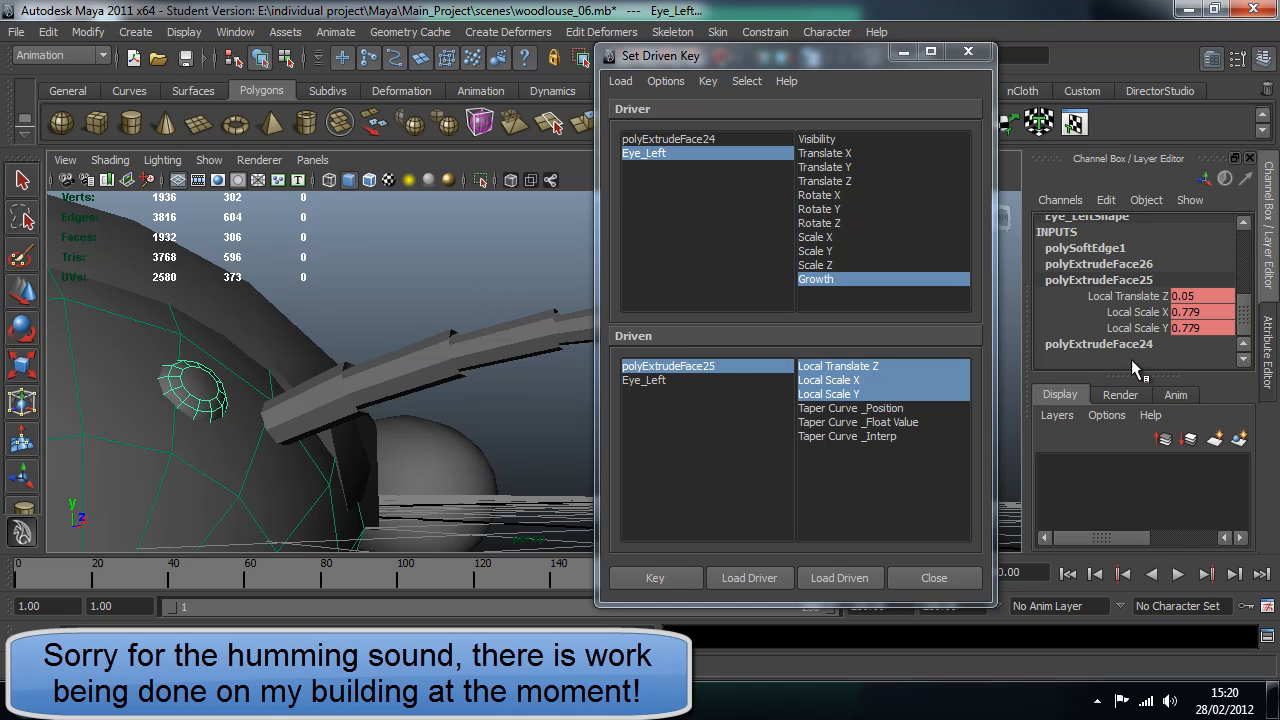
double_click(1195, 297)
type("0")
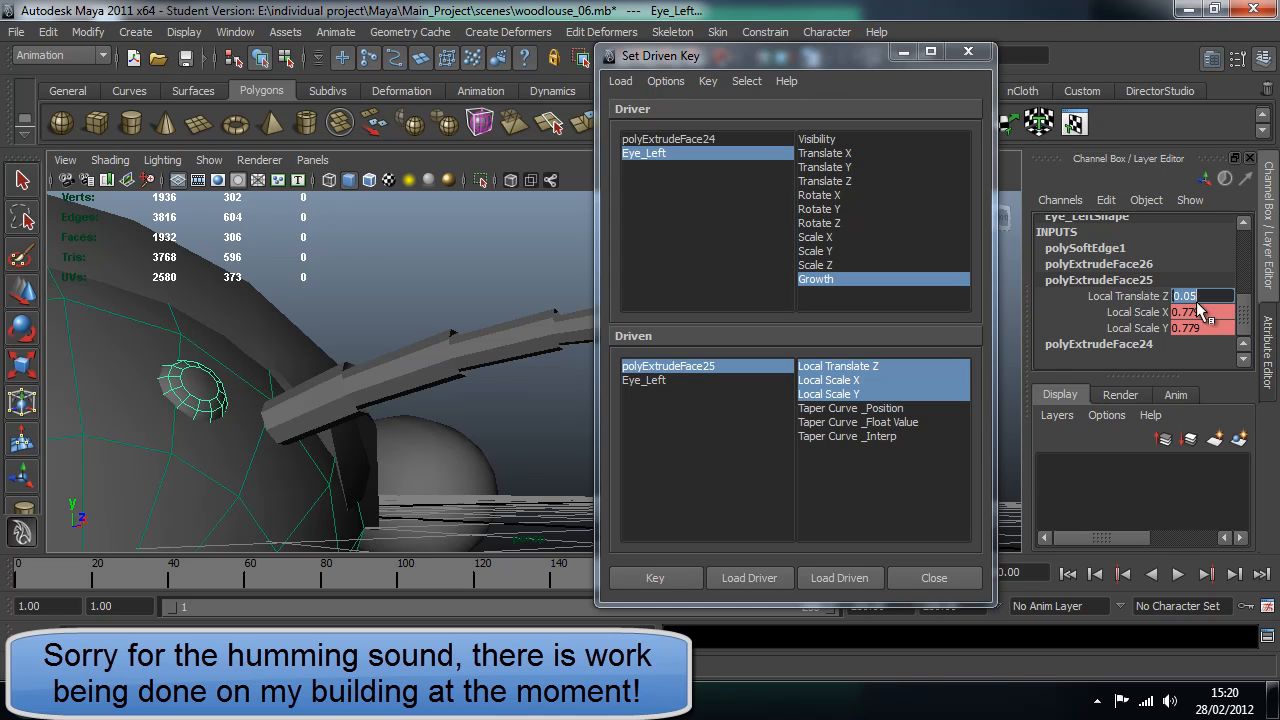
left_click_drag(1205, 312, 1215, 338)
type("1")
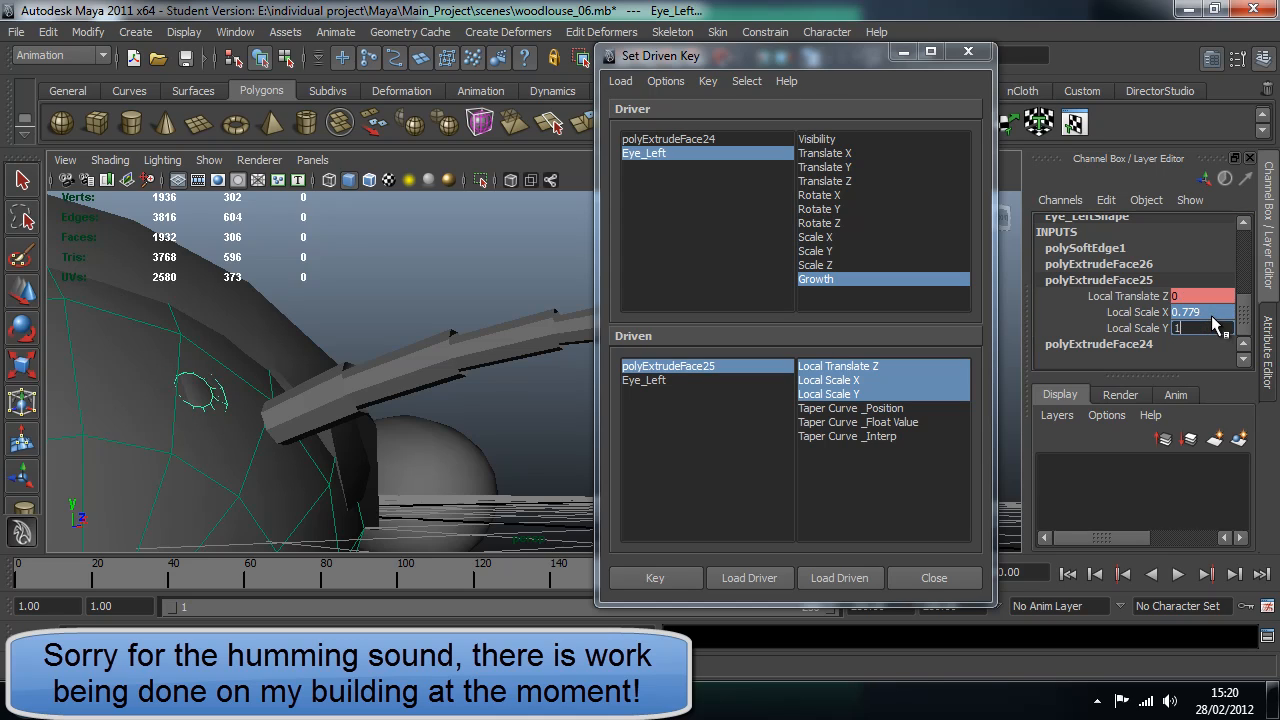
key("Return")
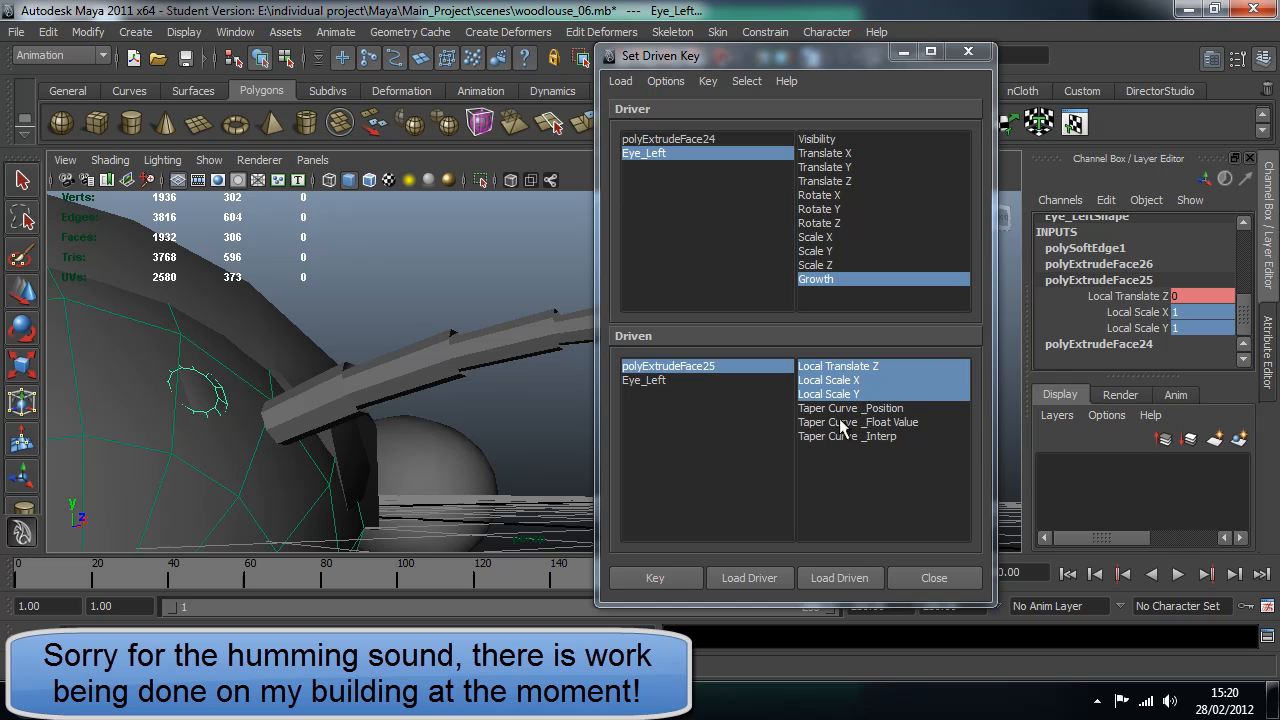
left_click(643, 576)
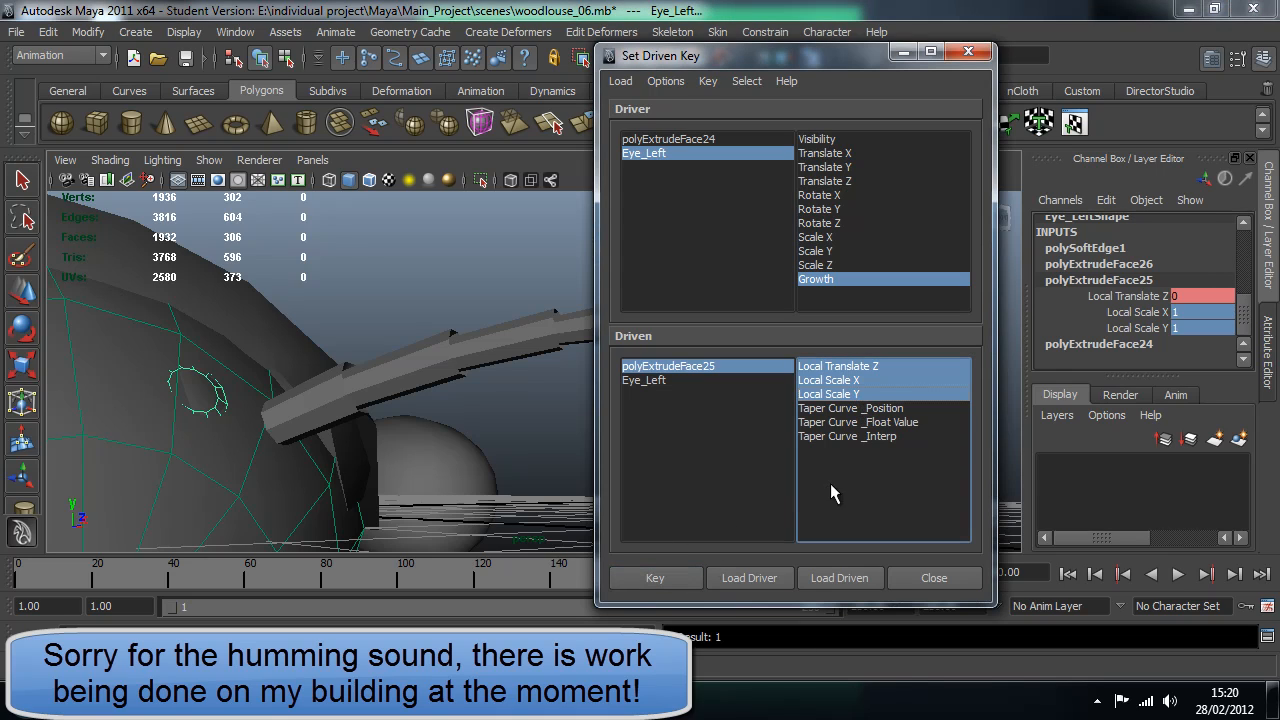
Test the driven eye growth by varying Eye_Left's Growth between 0 and 1, ending at 0
left_click(1150, 263)
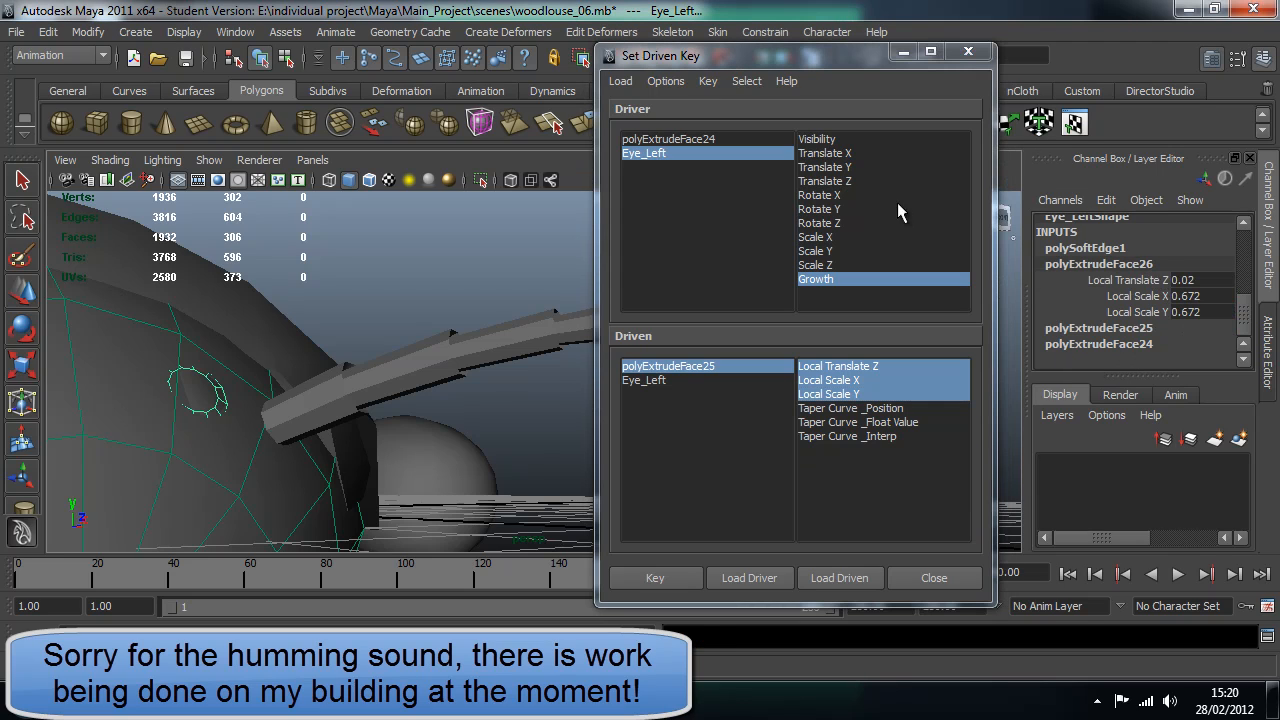
scroll(1150, 290, "up", 3)
scroll(1140, 328, "down", 3)
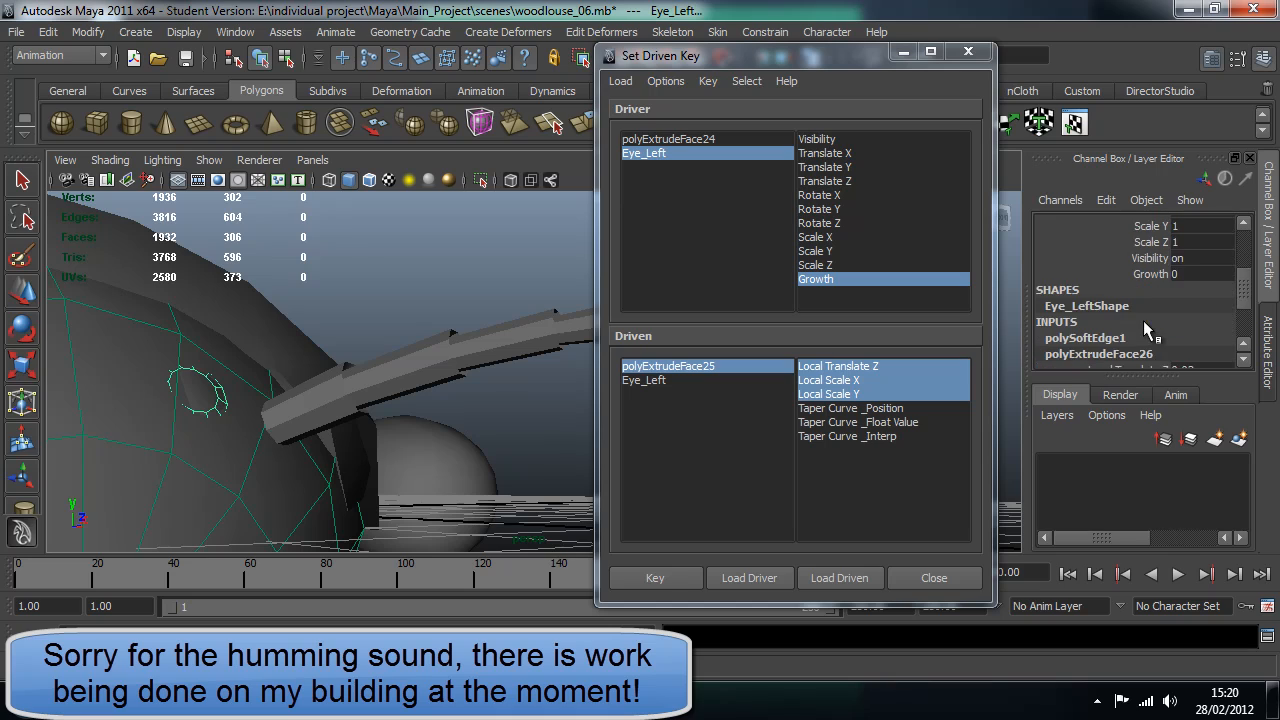
scroll(1152, 318, "down", 3)
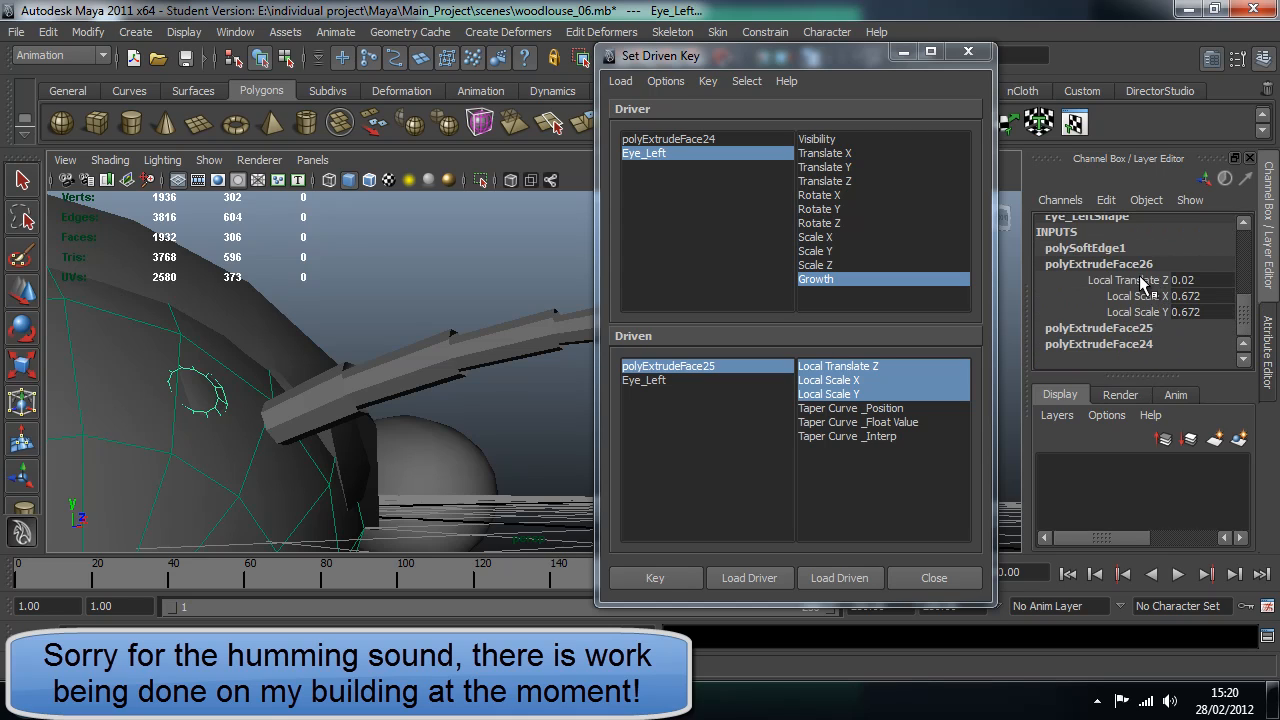
scroll(1144, 282, "up", 3)
scroll(1148, 278, "up", 3)
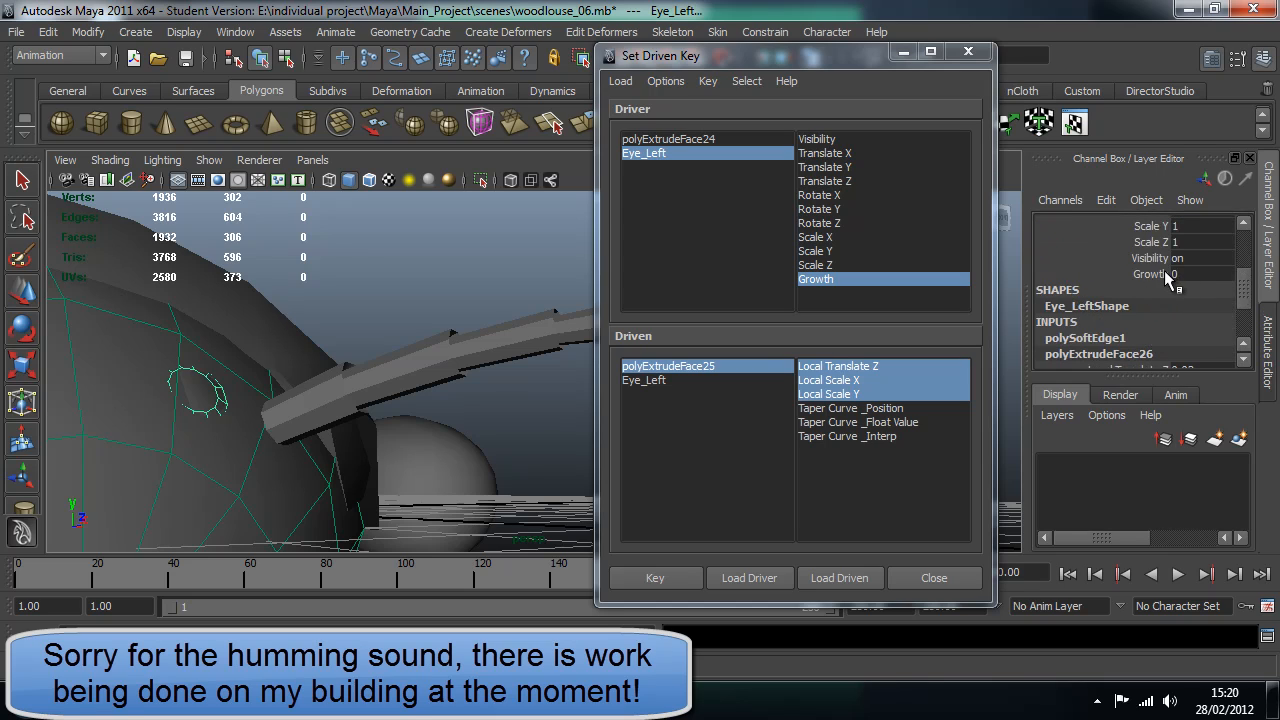
left_click(1160, 274)
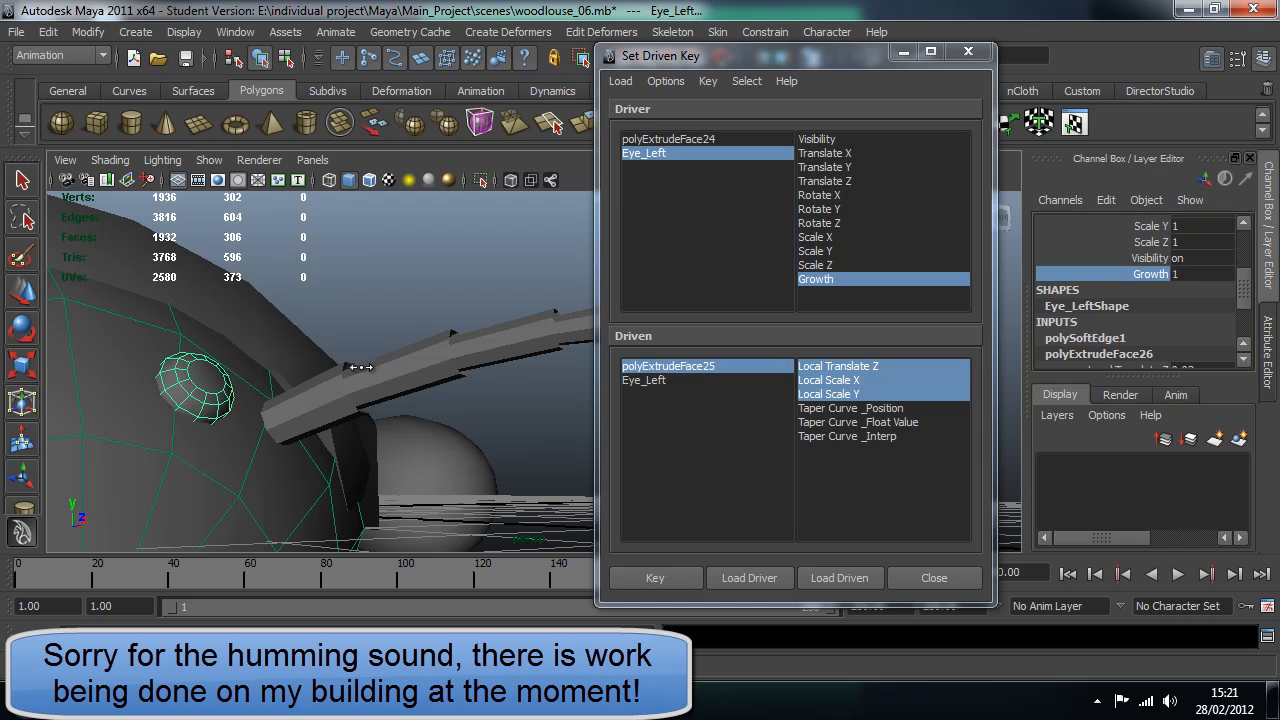
mouse_move(340, 363)
middle_mouse_down()
mouse_move(372, 368)
mouse_move(343, 396)
mouse_move(371, 394)
mouse_move(346, 384)
middle_mouse_up()
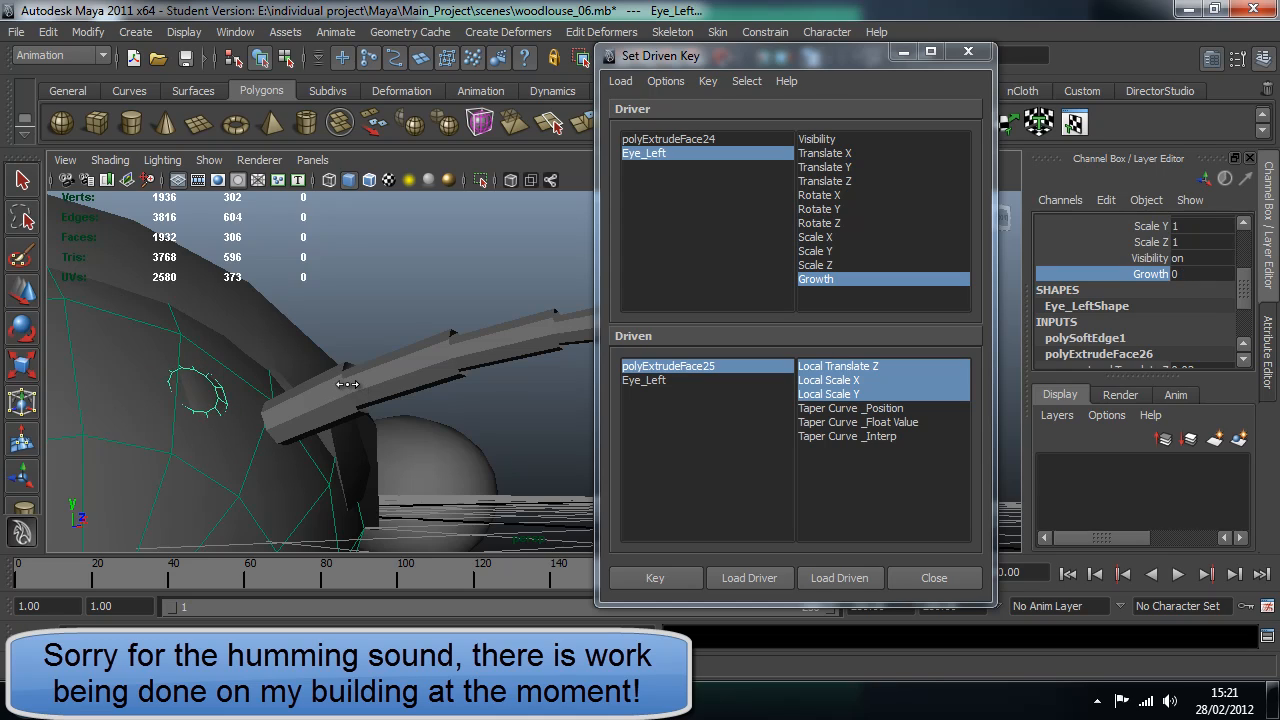
Load polyExtrudeFace26 as the driven object and select its Local Translate Z, Local Scale X and Local Scale Y attributes
left_click(1143, 356)
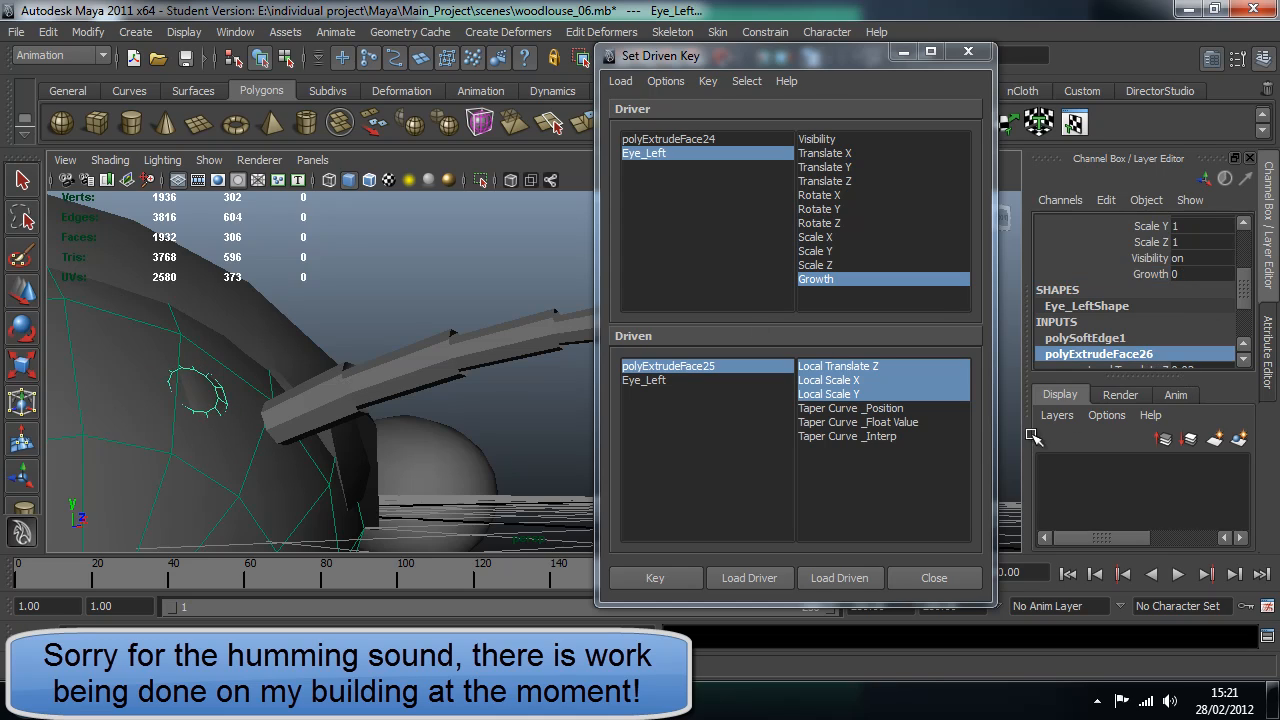
left_click(820, 582)
left_click(668, 366)
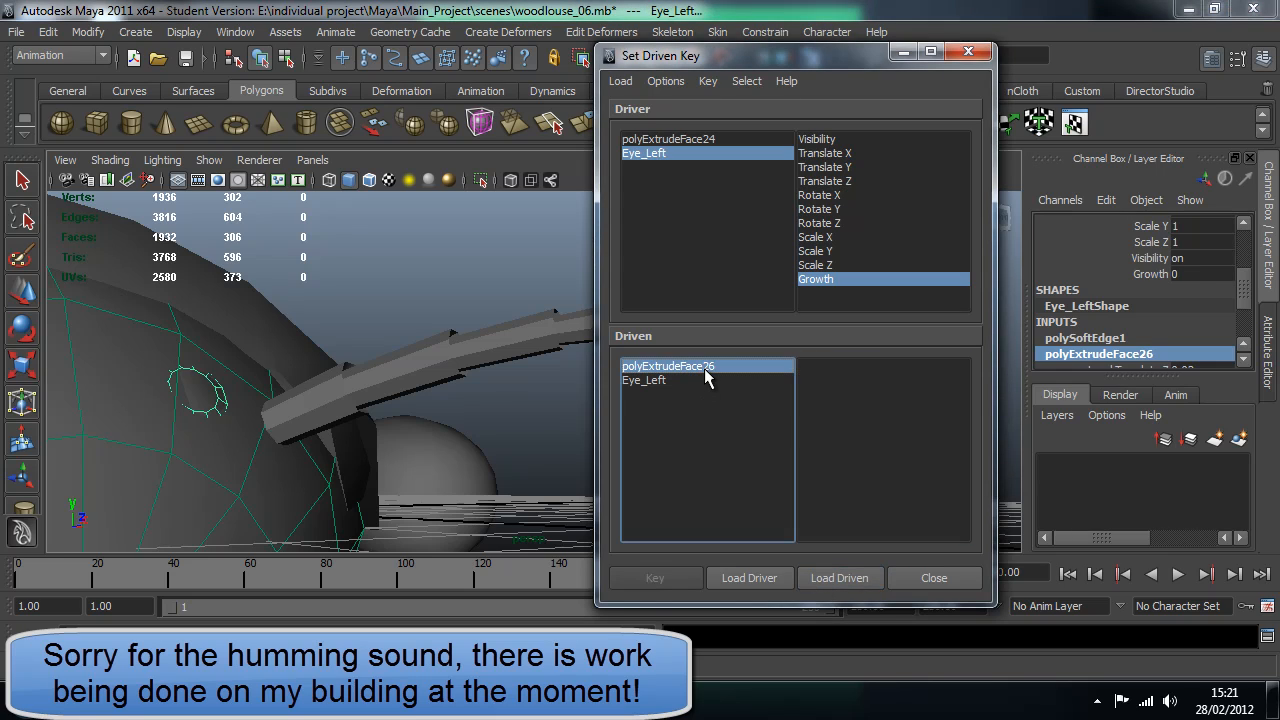
left_click_drag(899, 394, 899, 366)
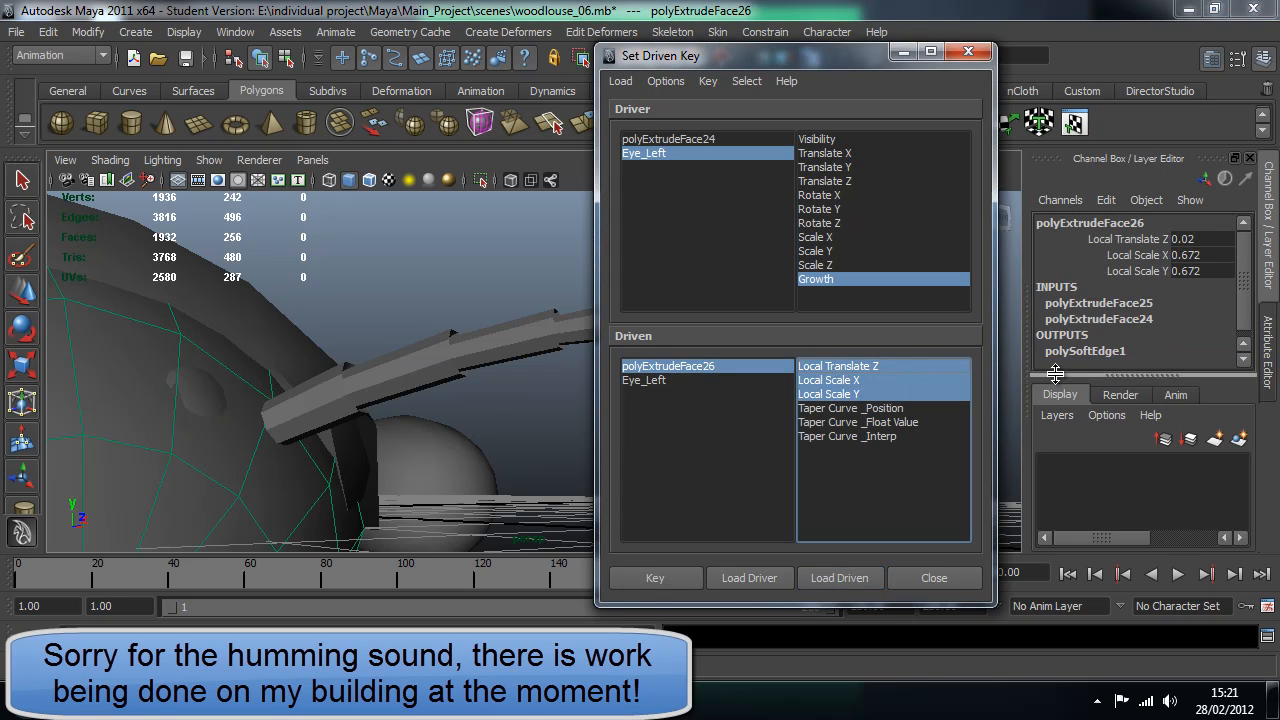
scroll(1103, 344, "down", 1)
scroll(1130, 322, "up", 1)
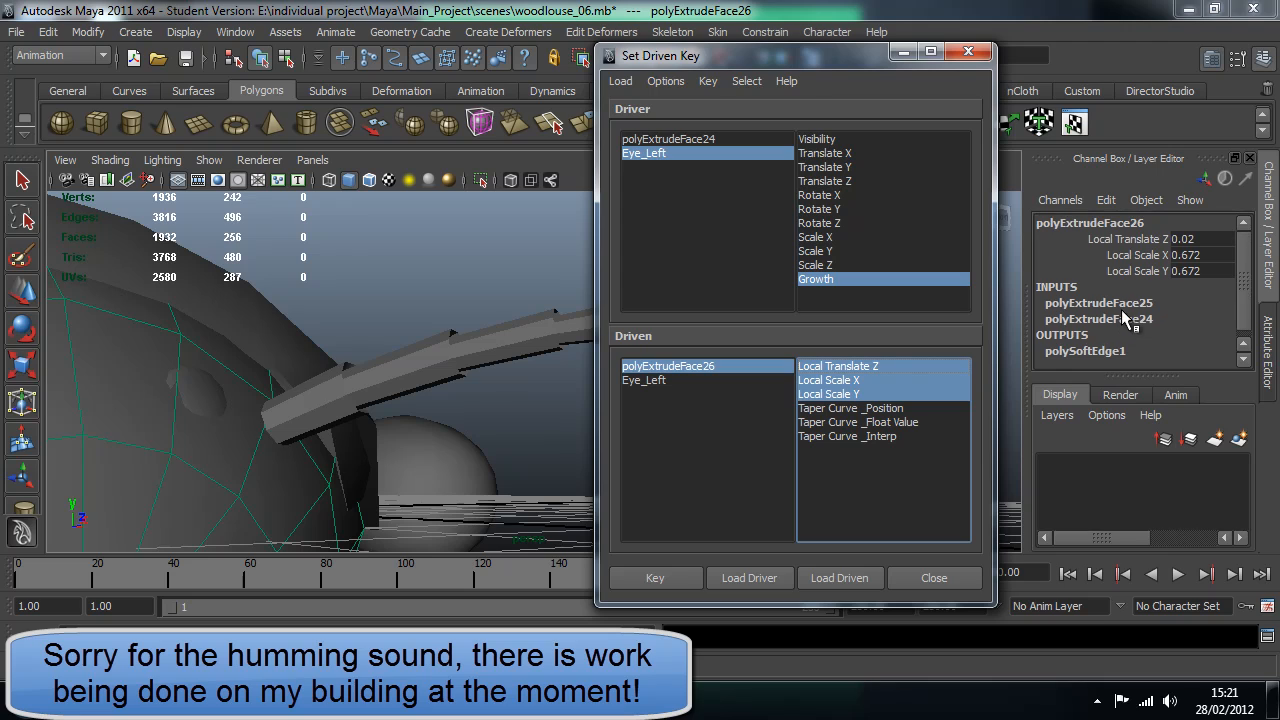
Reselect the Eye_Left mesh and raise its Growth attribute to 1
left_click(208, 390)
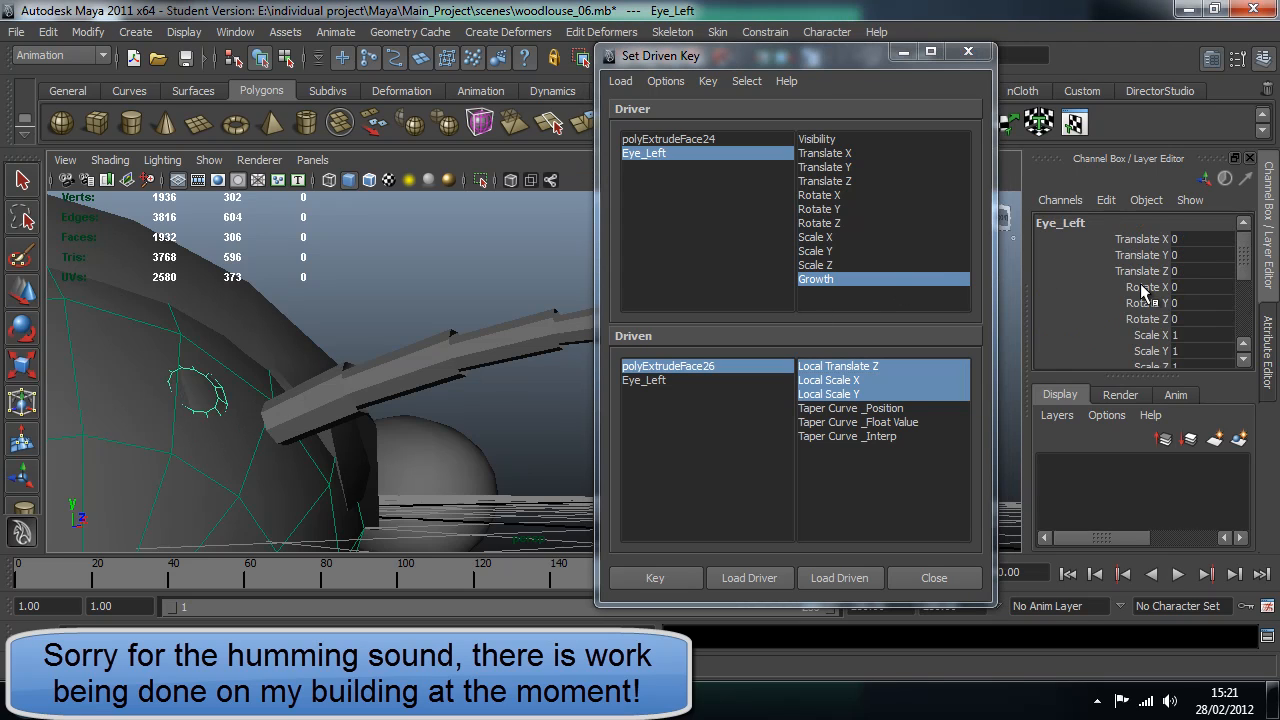
scroll(1175, 310, "down", 1)
scroll(1177, 312, "down", 1)
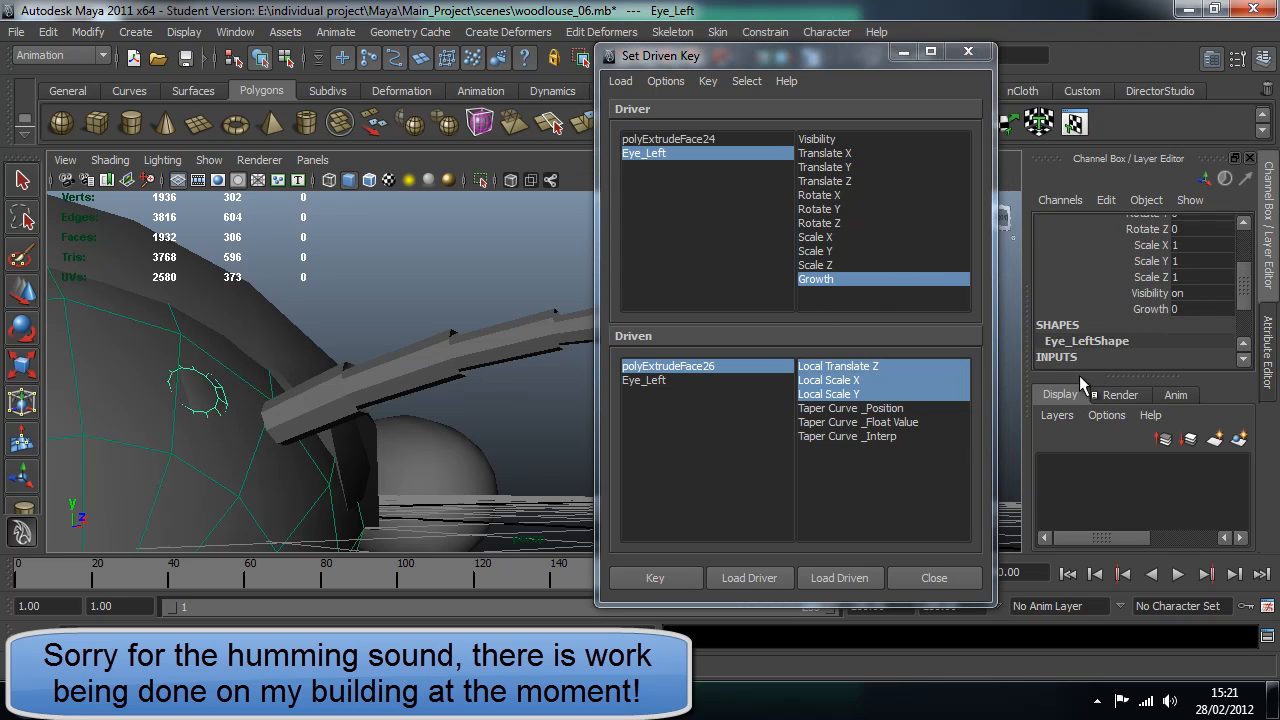
left_click(1143, 307)
middle_click_drag(384, 419, 482, 416)
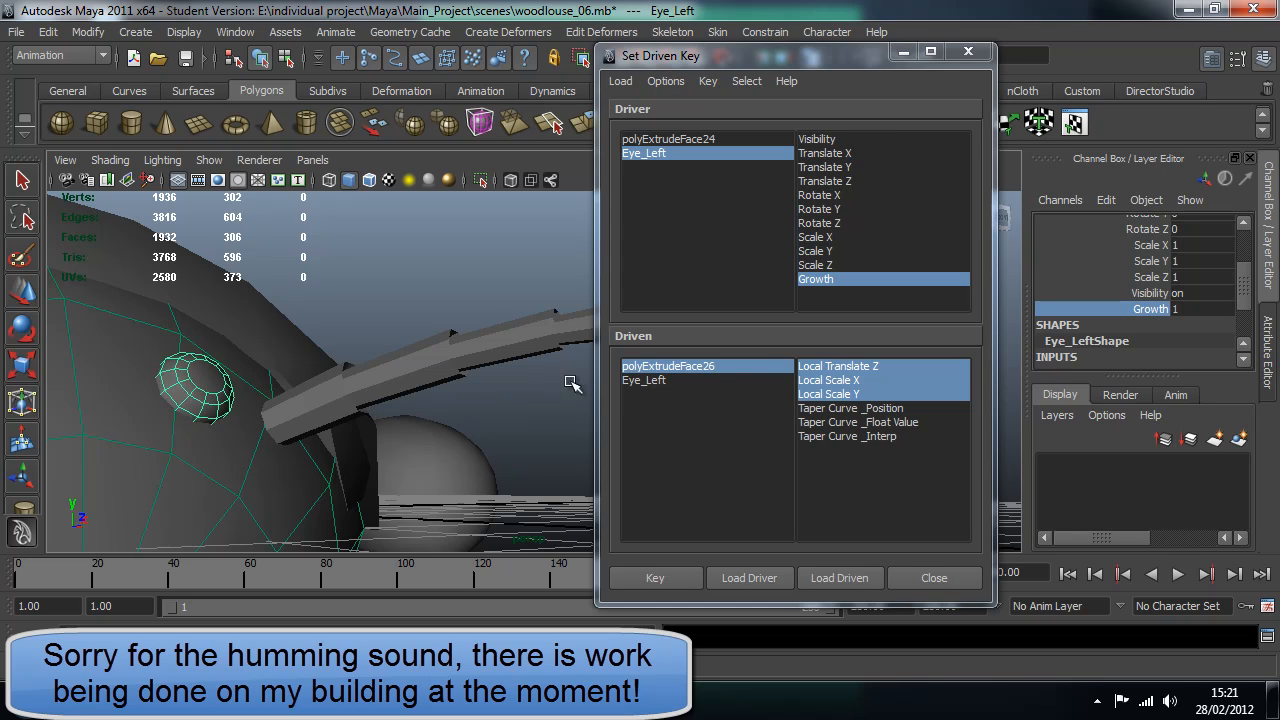
Key polyExtrudeFace26's selected local attributes at Growth 1, and lower Eye_Left's Growth to 0
left_click(667, 581)
scroll(1132, 341, "down", 1)
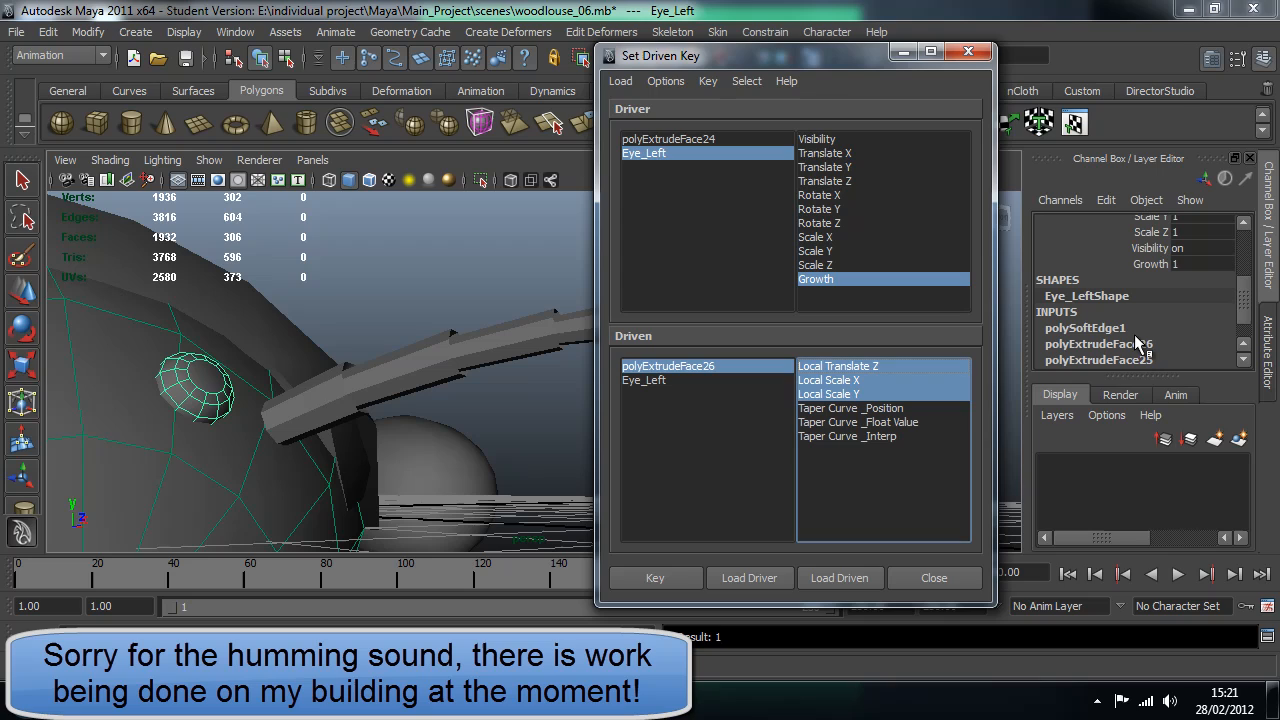
left_click(1160, 263)
middle_click_drag(480, 325, 320, 340)
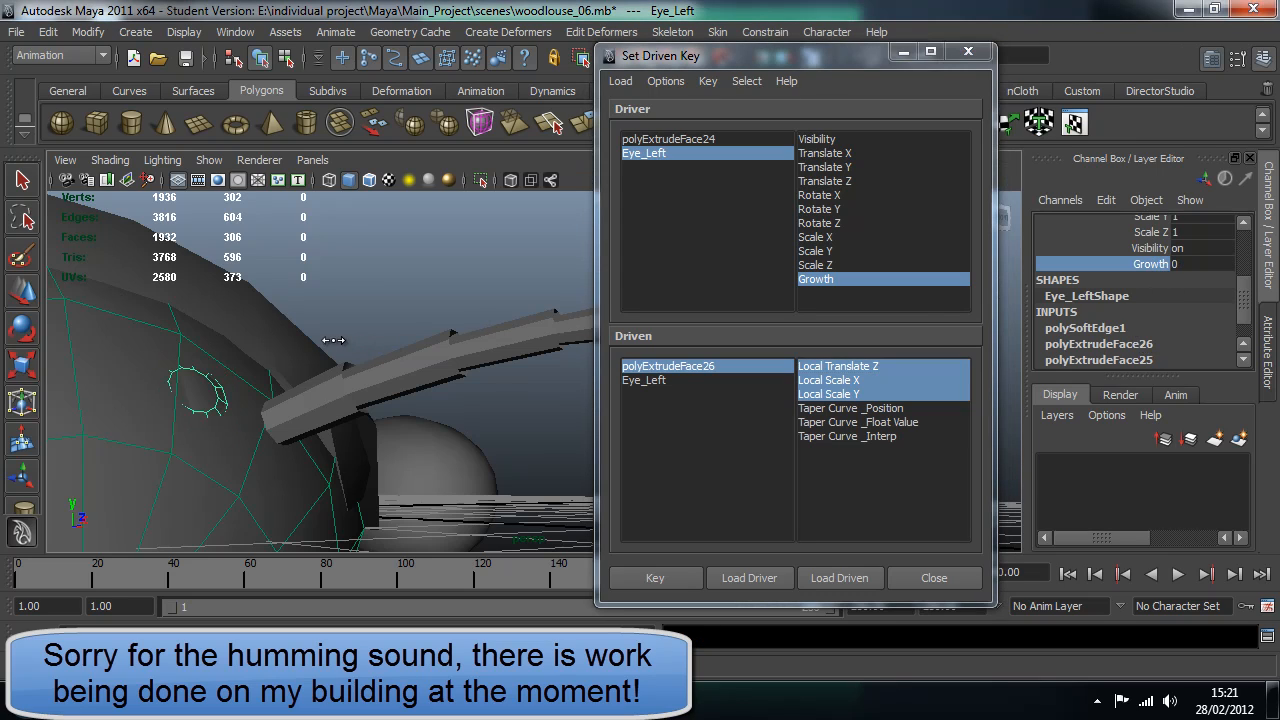
Set polyExtrudeFace26's Local Translate Z to 0 and Local Scale X and Y to 1, and key them against Growth
left_click(1150, 344)
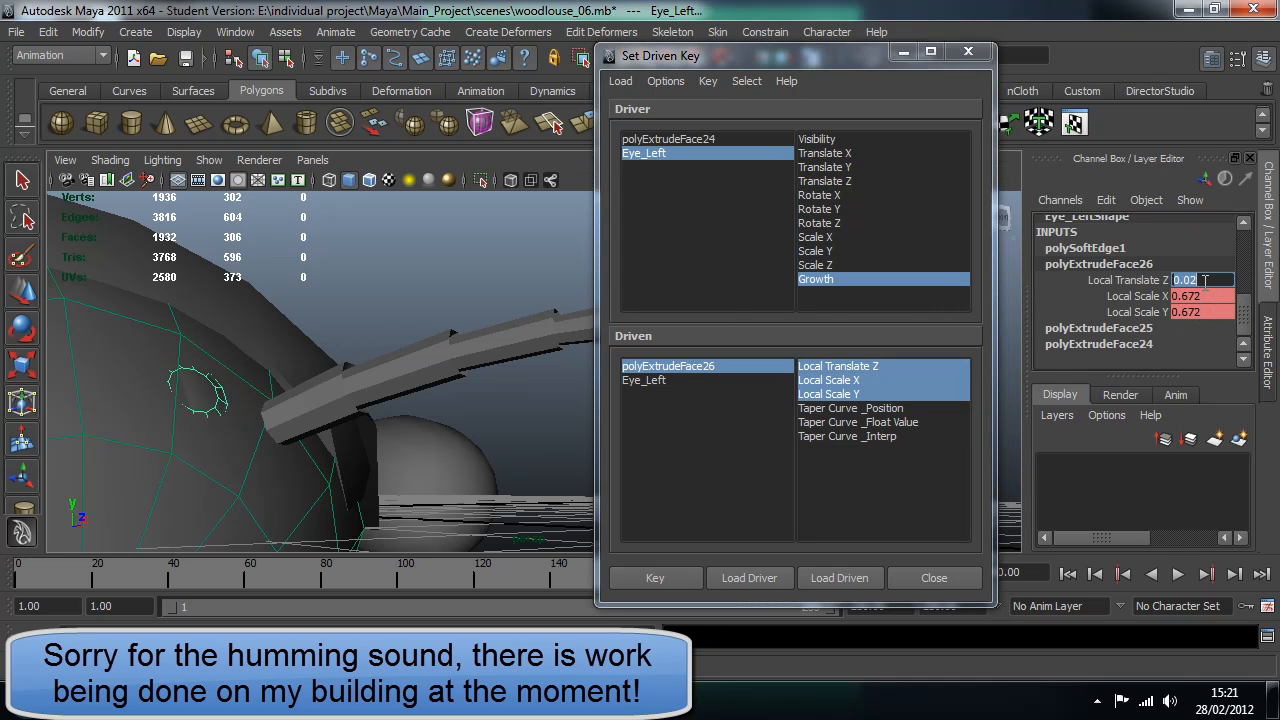
type("9")
left_click(1218, 296)
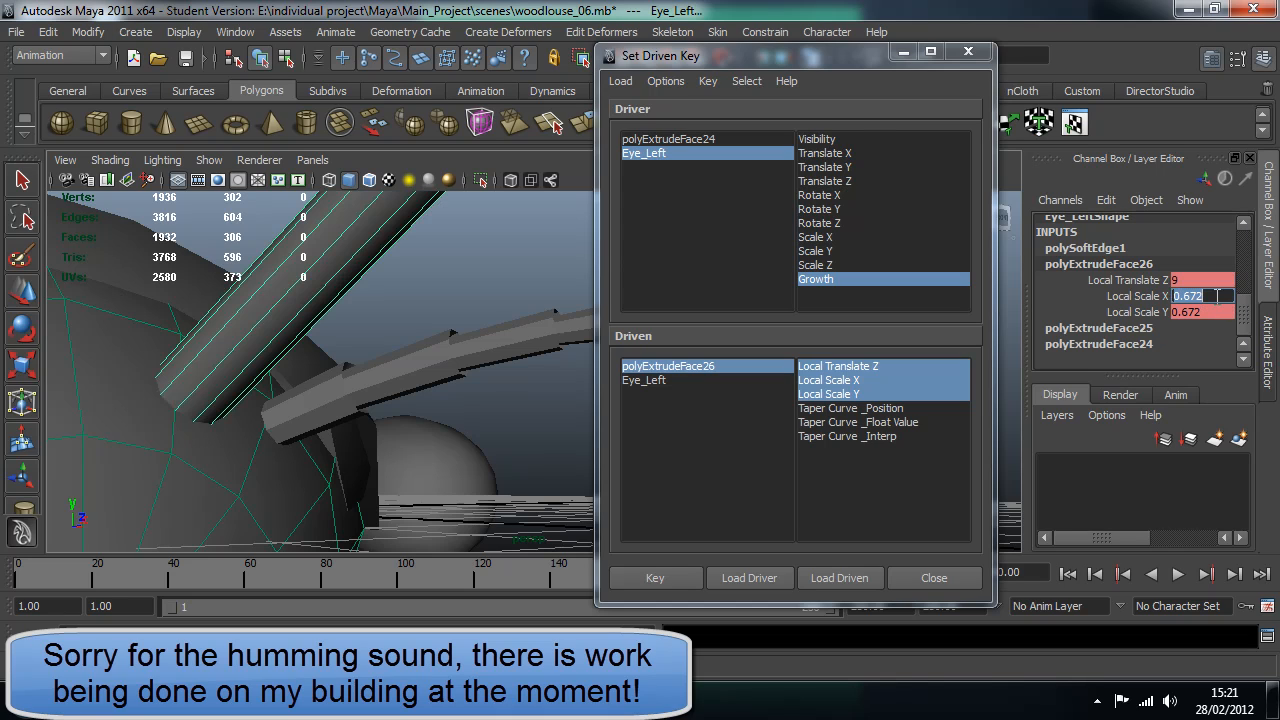
type("1")
key("Tab")
type("1")
key("Return")
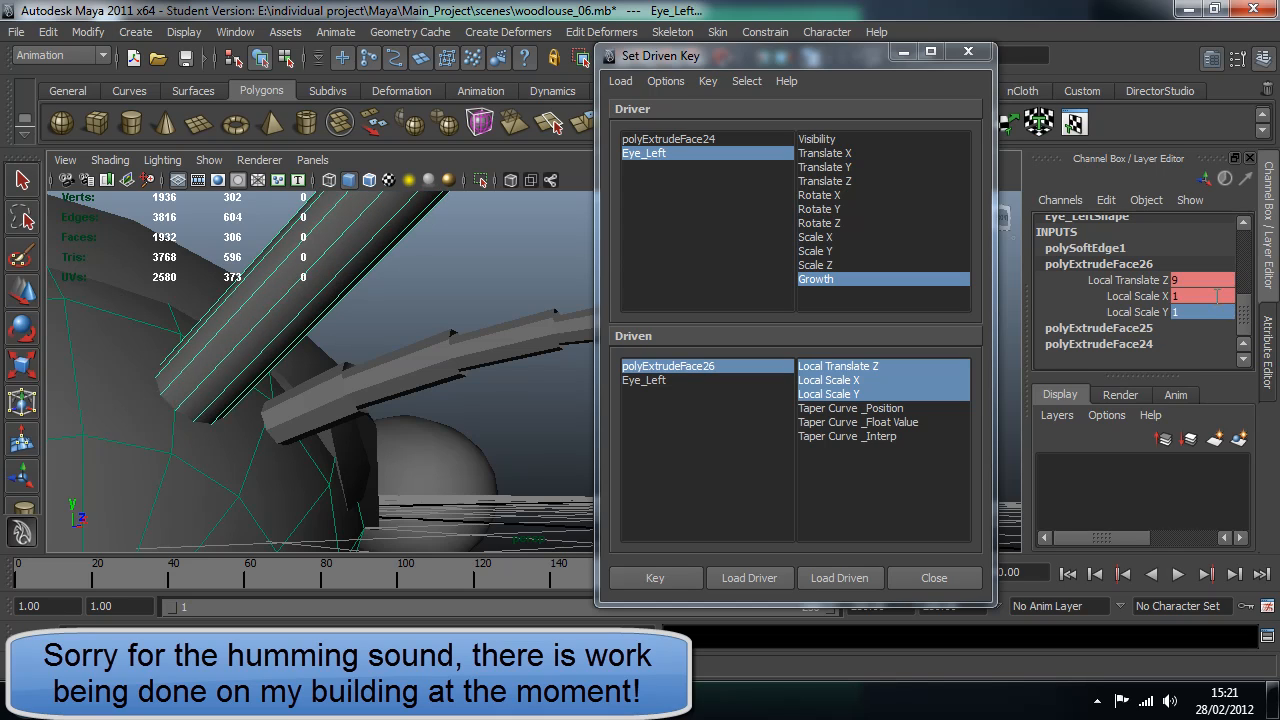
left_click(1212, 279)
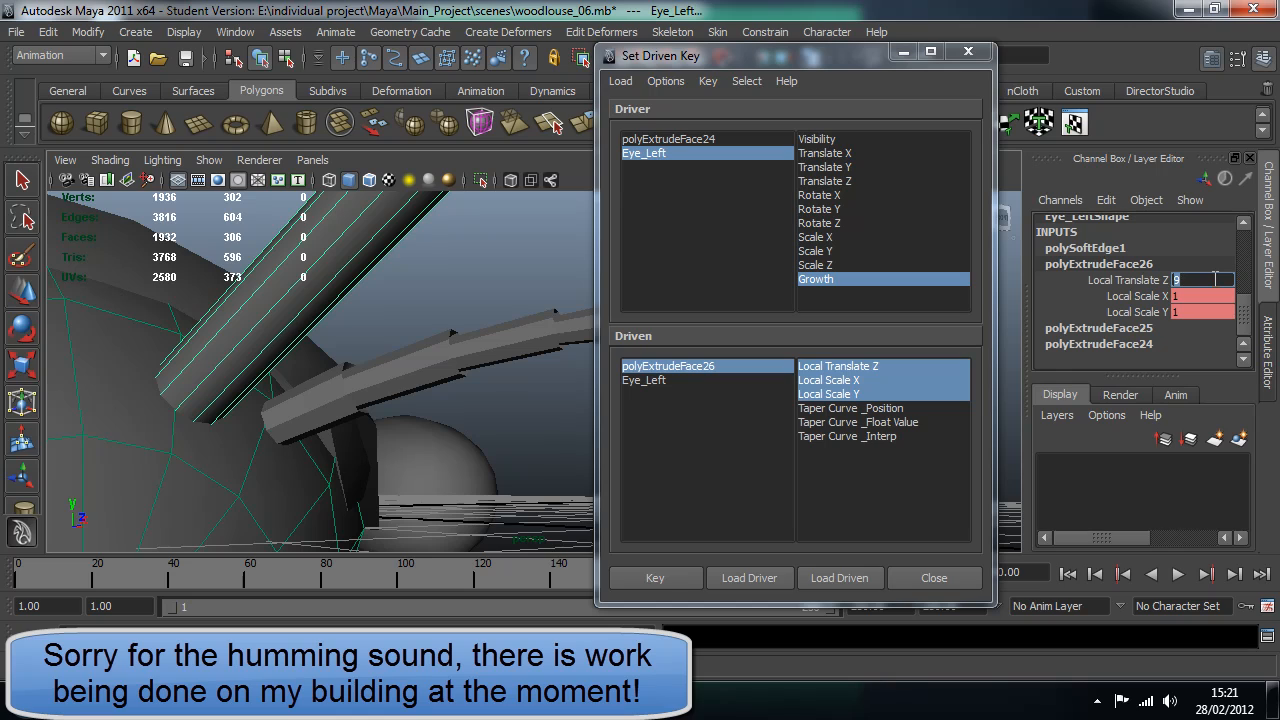
type("0")
key("Return")
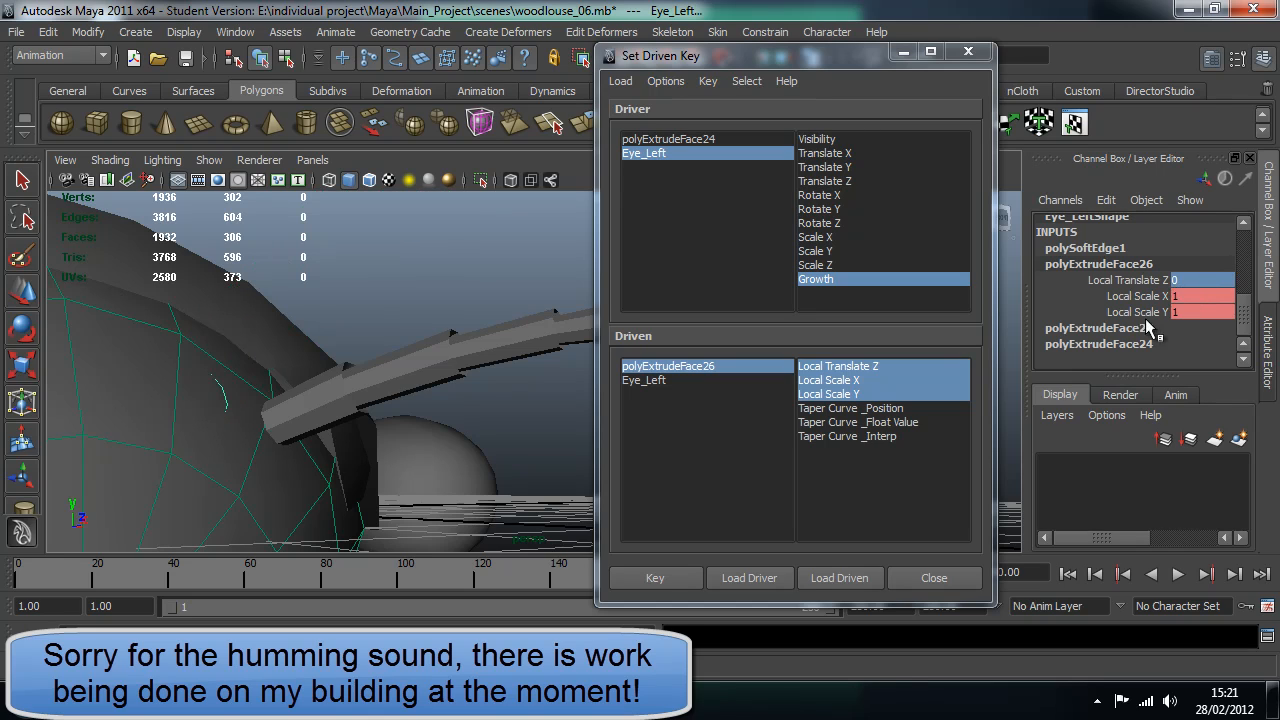
left_click(652, 578)
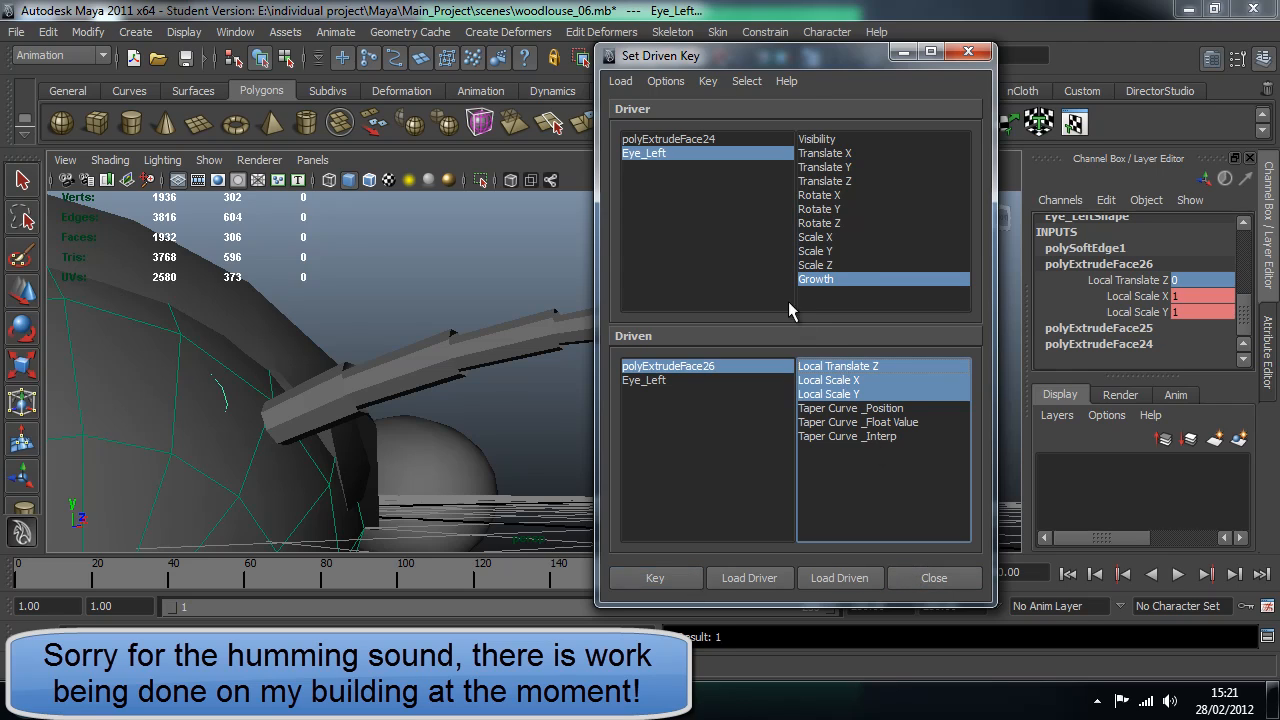
Choose Eye_Left's Visibility as the driven attribute, turn it off, and key it at Growth 0
left_click(645, 381)
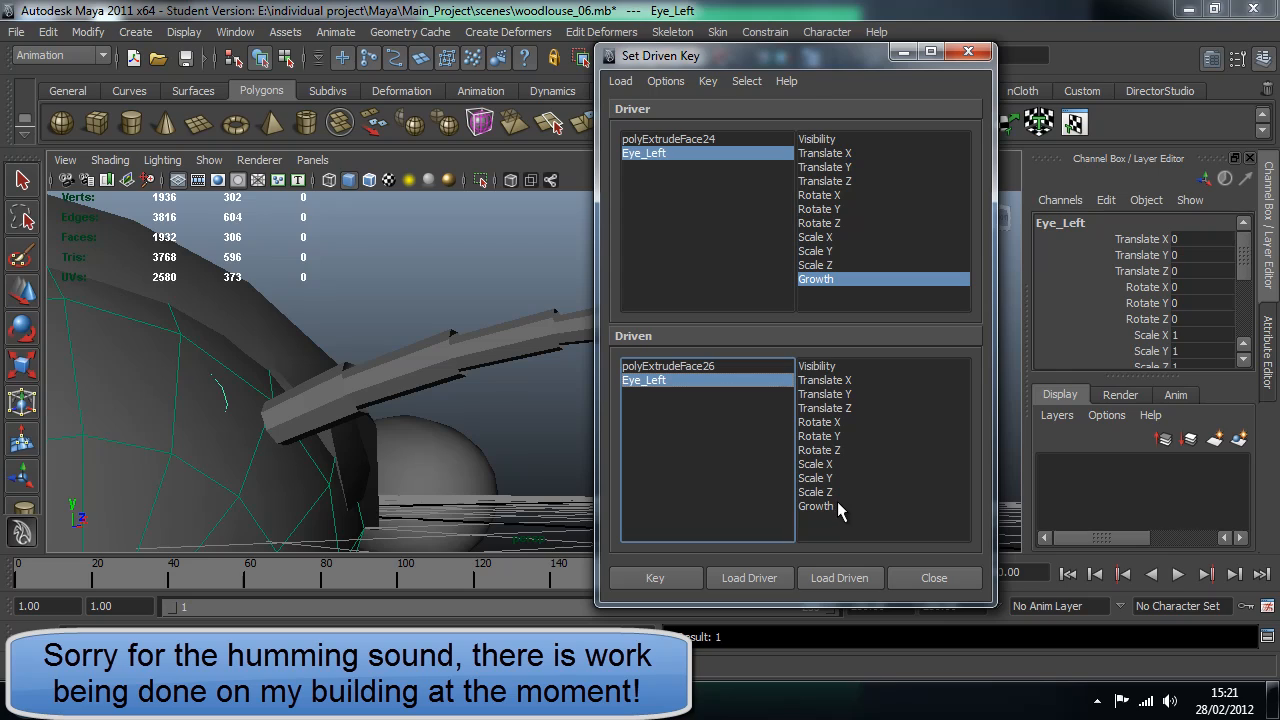
left_click(824, 366)
scroll(1119, 347, "down", 1)
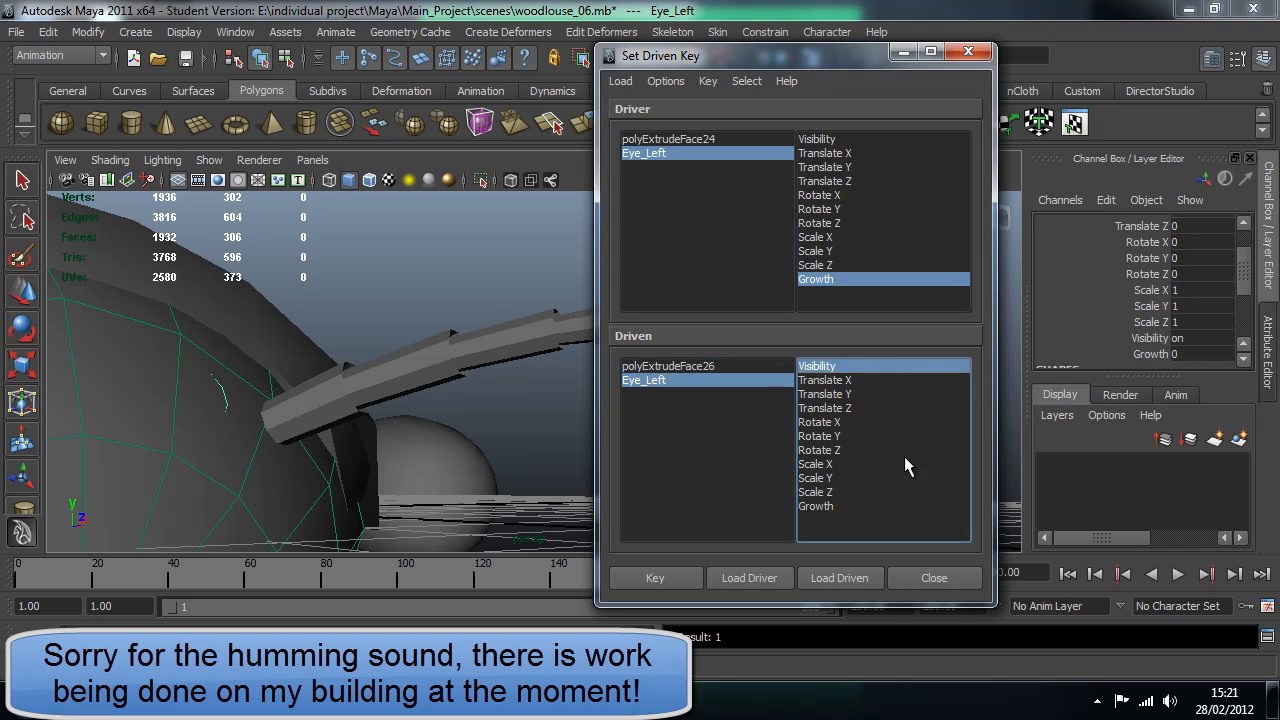
double_click(1180, 338)
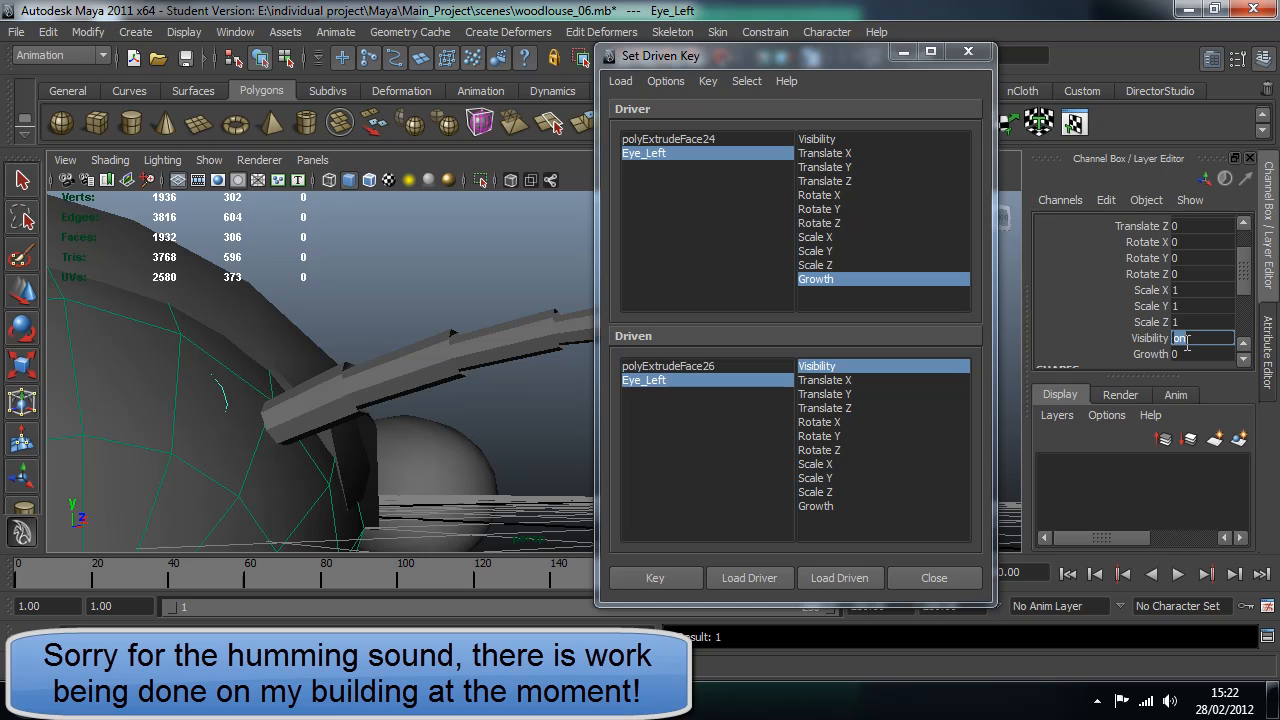
type("0")
key("Return")
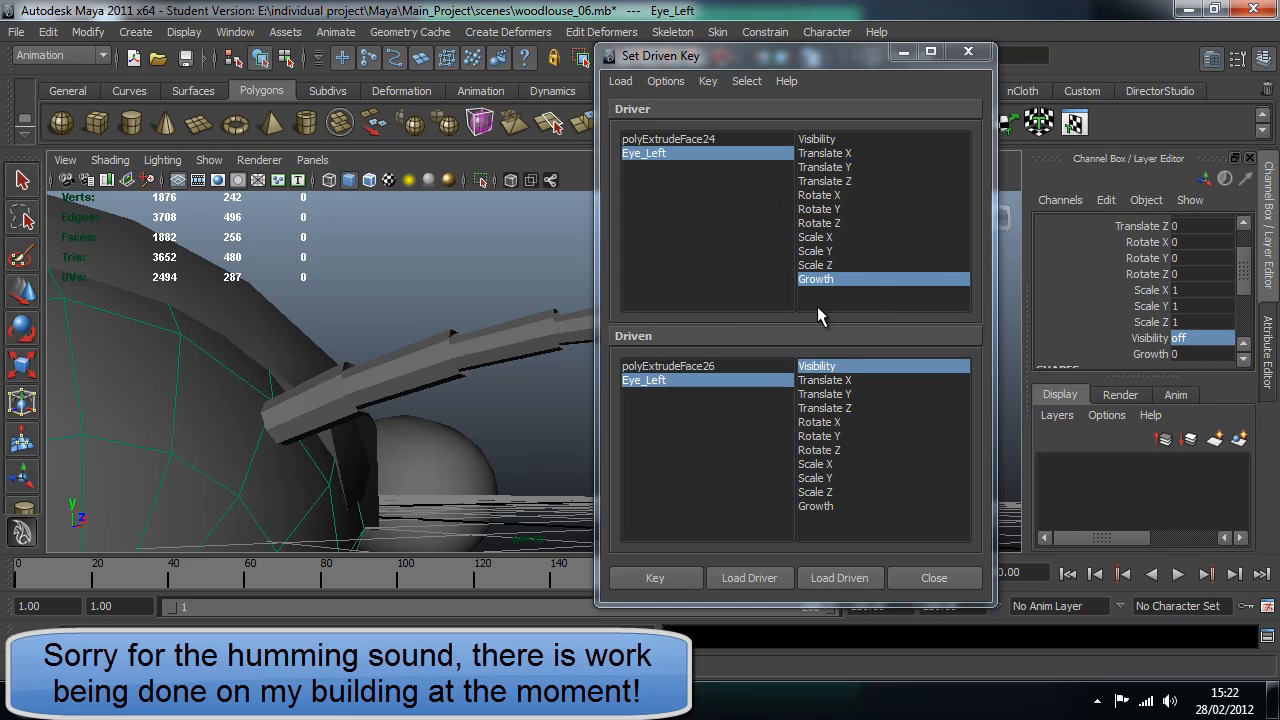
left_click(665, 577)
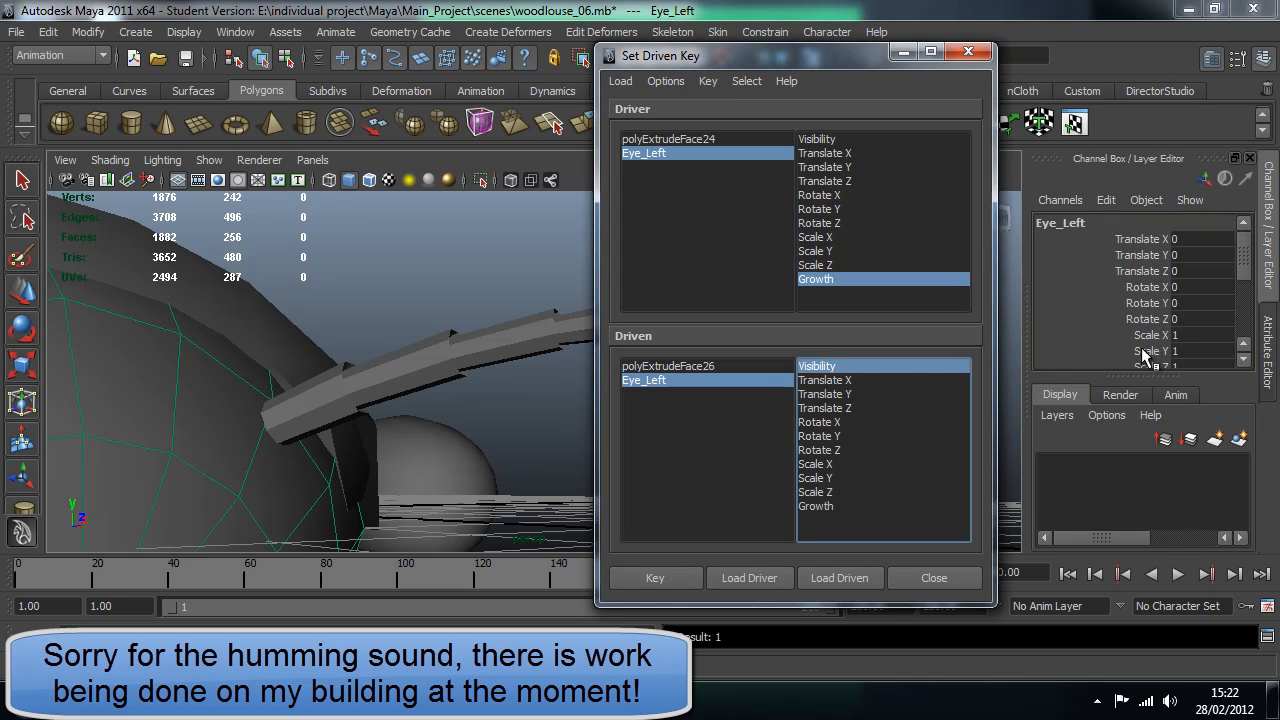
Set Eye_Left's Growth to 0.001 with Visibility on, key that state, and close Set Driven Key
scroll(1173, 316, "down", 3)
double_click(1194, 309)
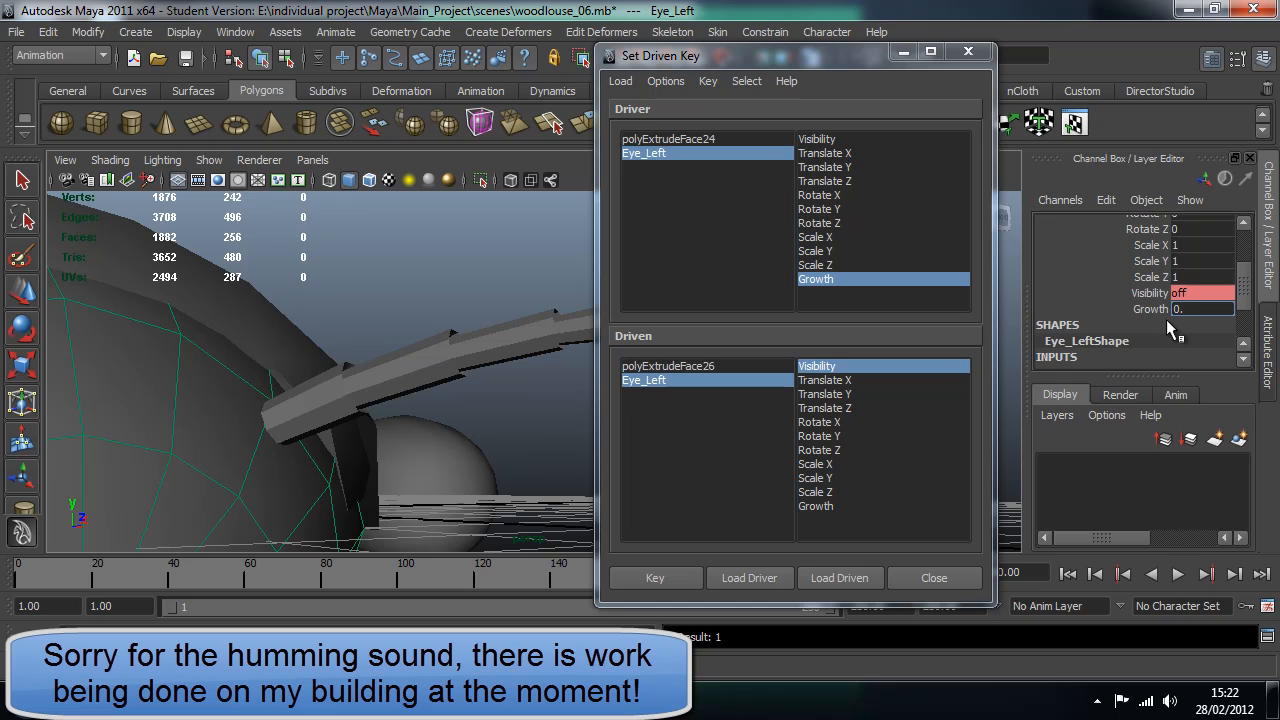
type("0.001")
double_click(1194, 293)
type("on")
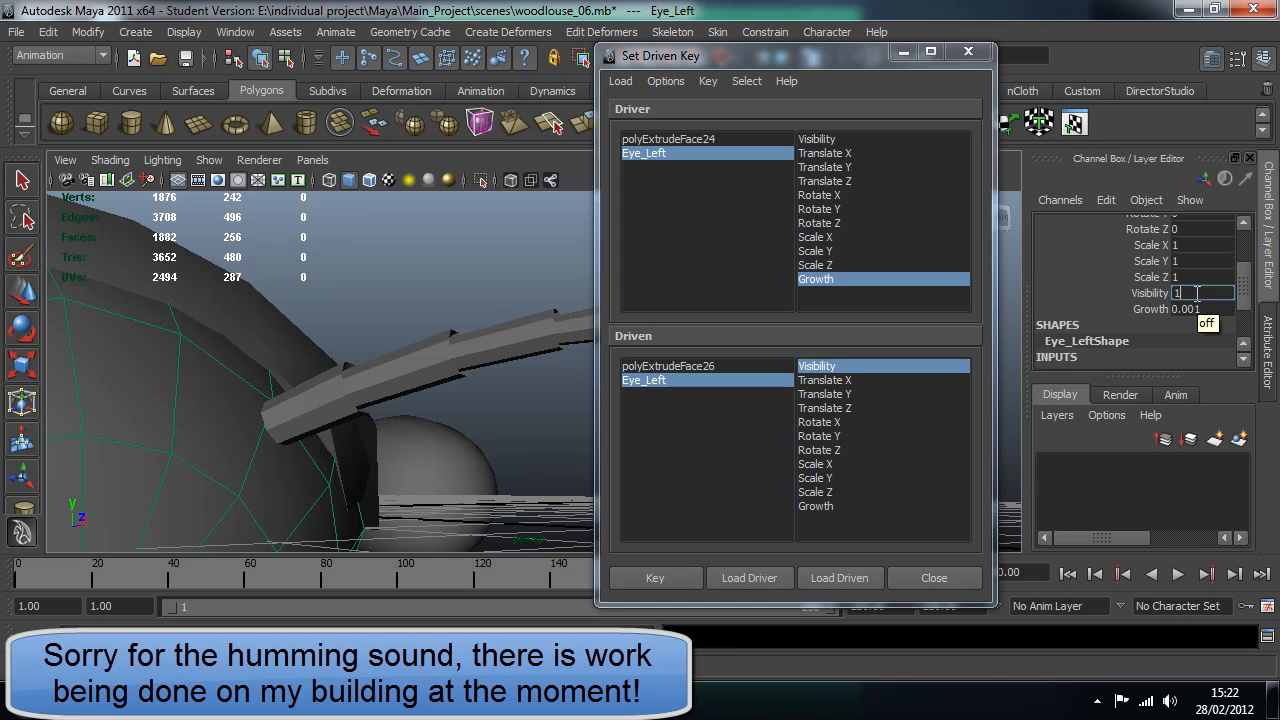
key("Return")
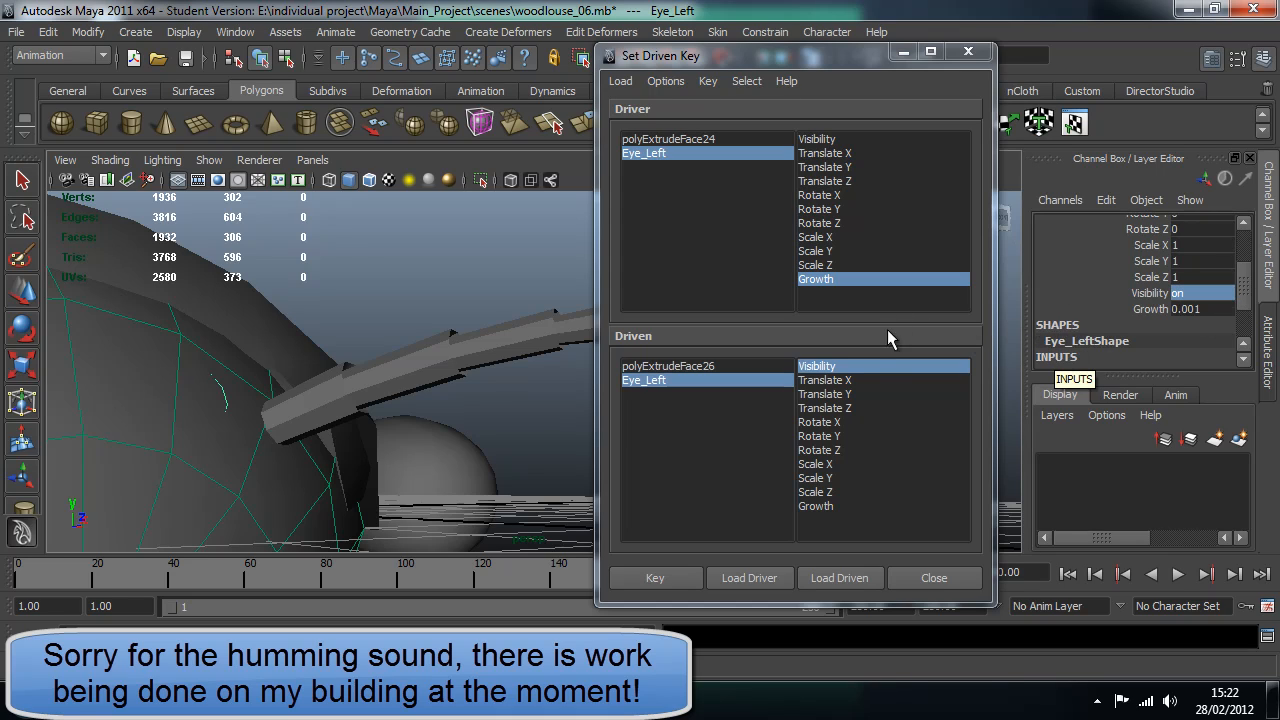
left_click(648, 581)
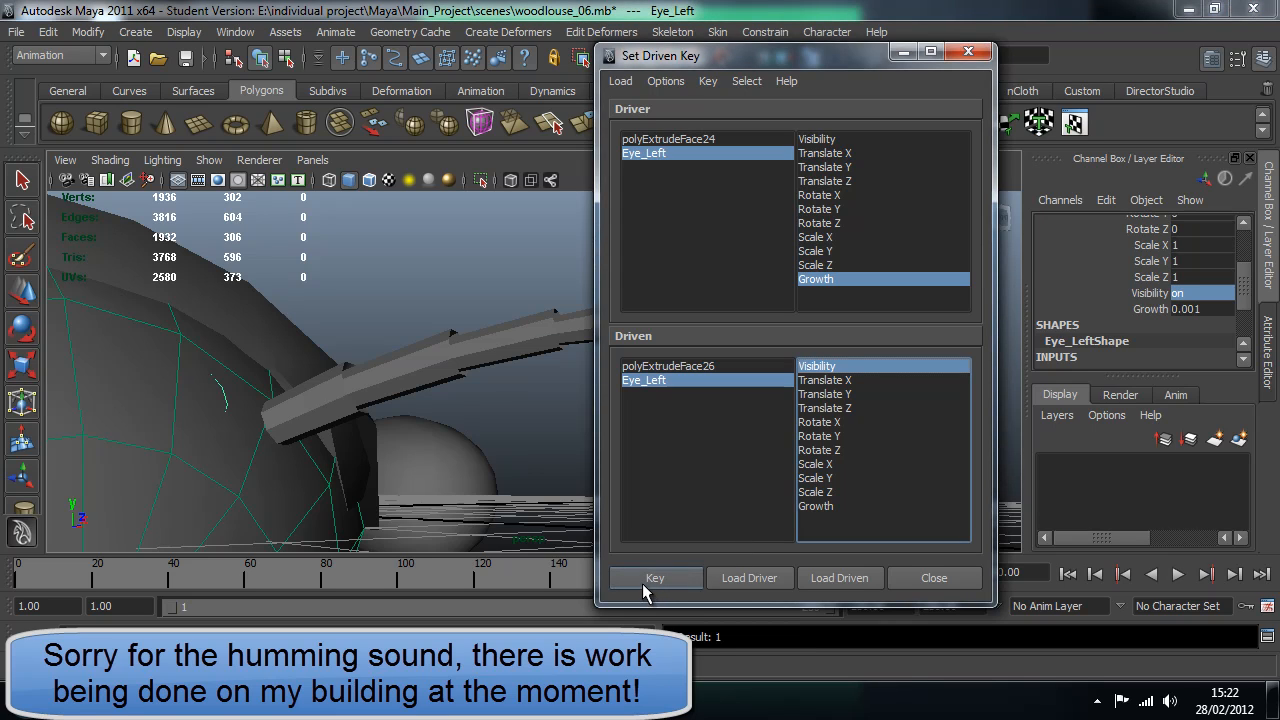
left_click(919, 580)
Reselect the Eye_Left mesh, lower its Growth to 0 to test the driven visibility, and clear the selection
left_click(444, 456)
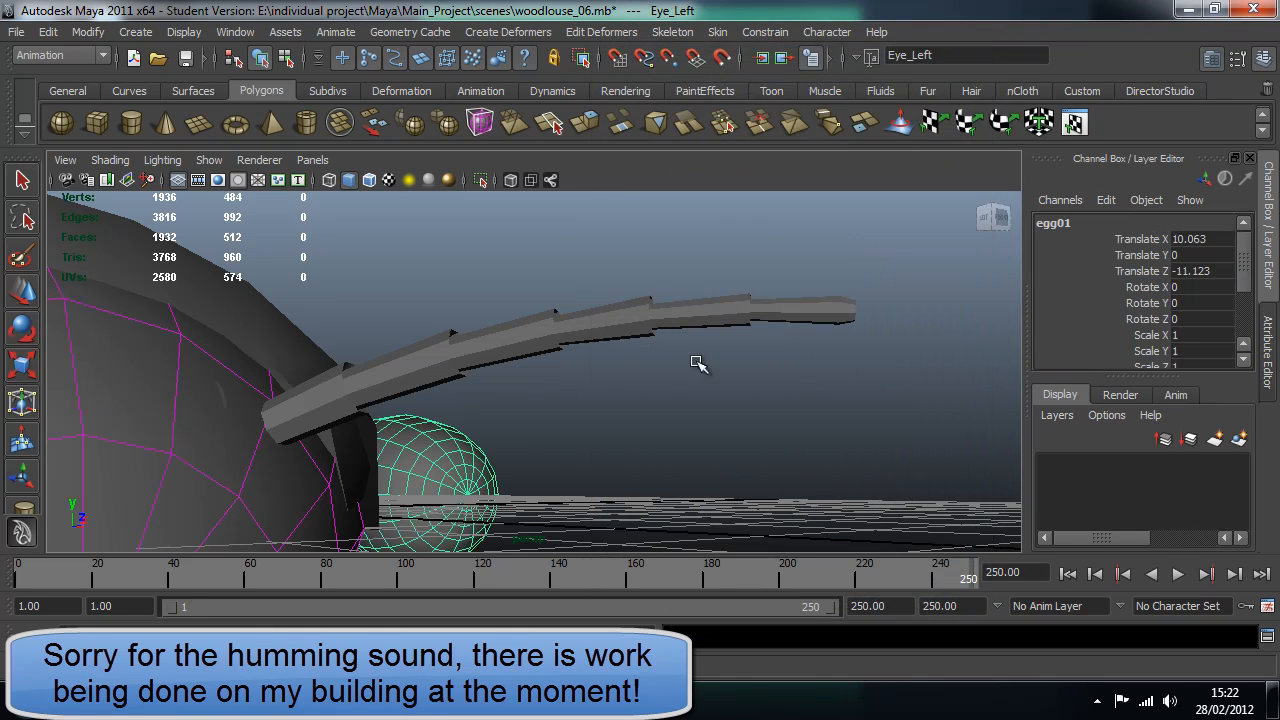
scroll(1150, 322, "down", 2)
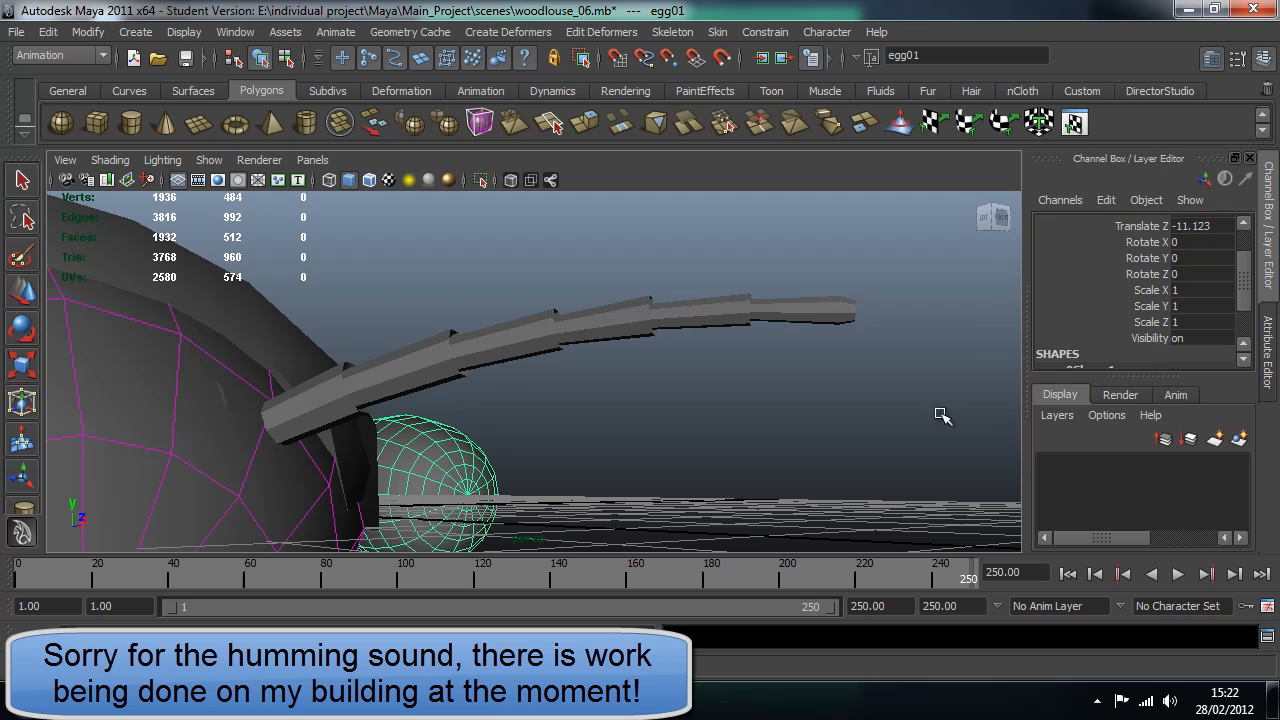
left_click(215, 400)
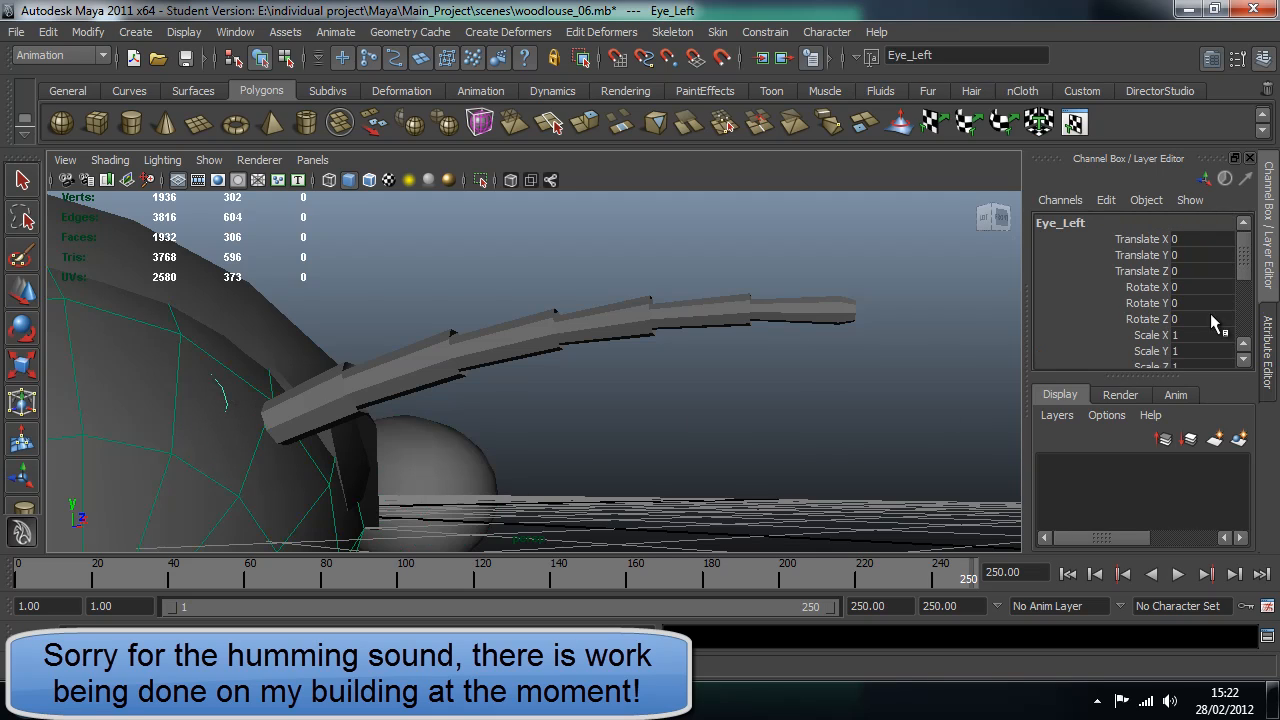
scroll(1230, 348, "down", 3)
left_click(1155, 265)
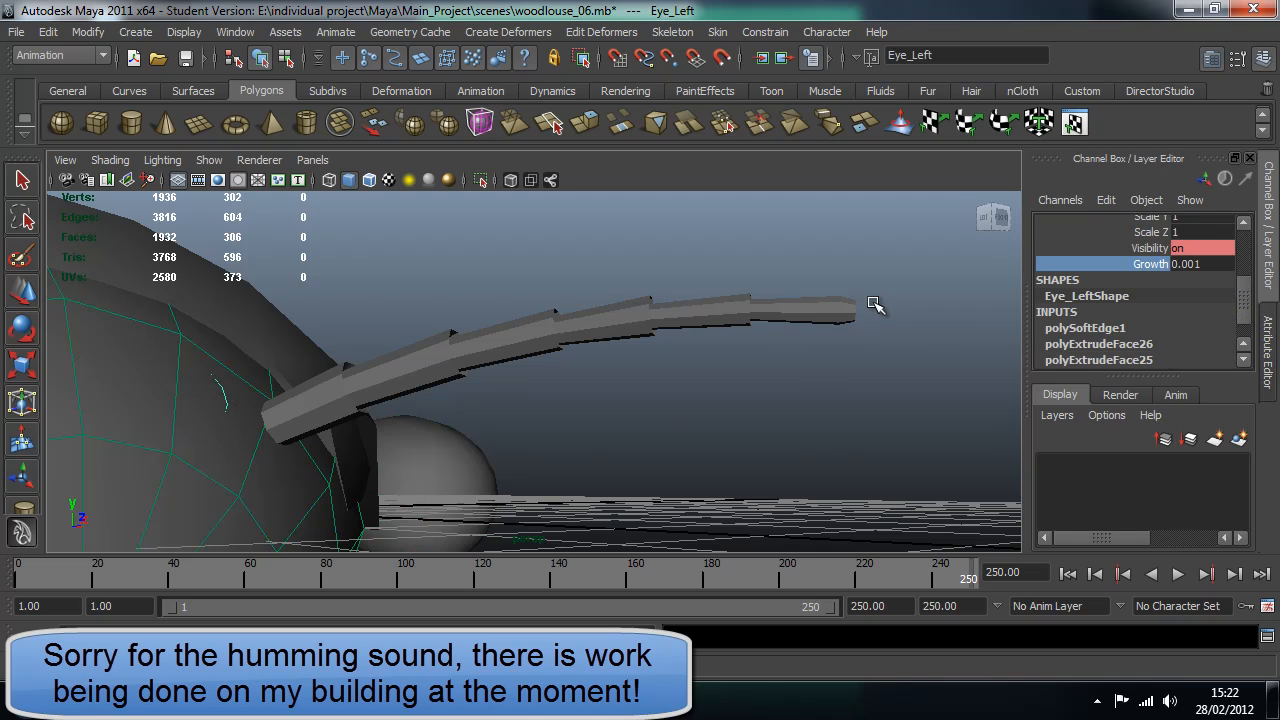
middle_click_drag(872, 303, 852, 302)
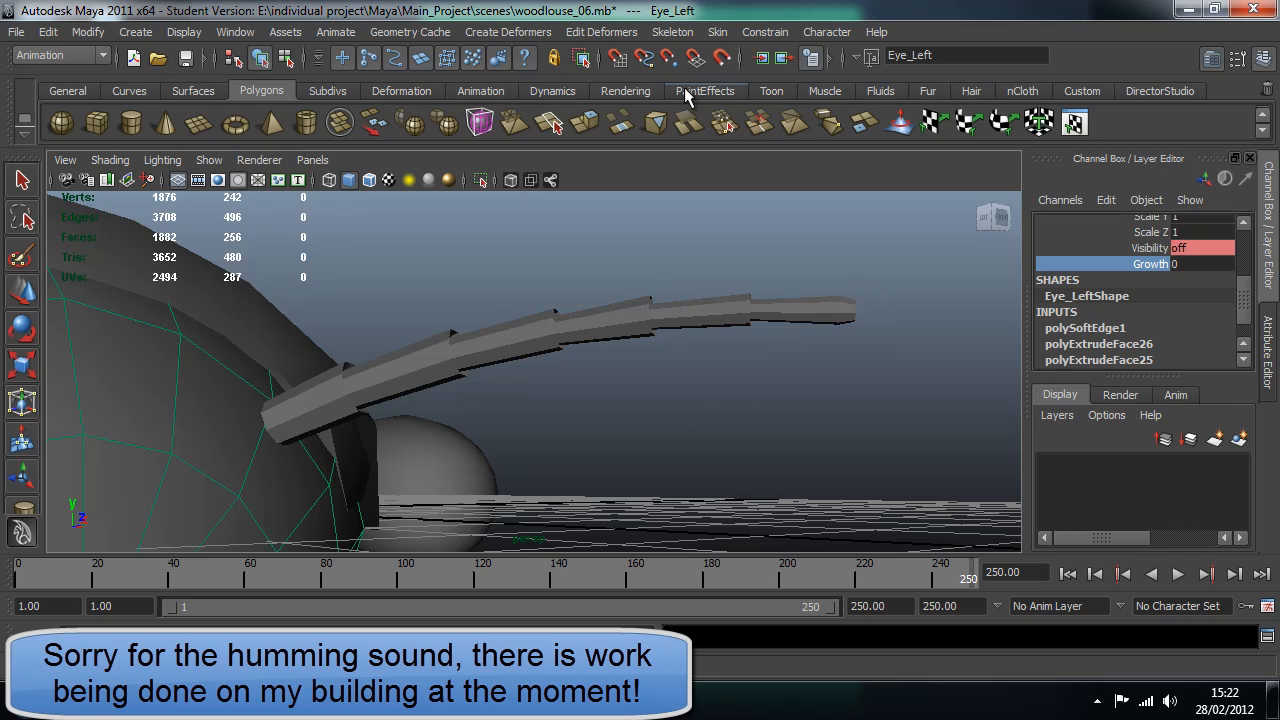
left_click(692, 236)
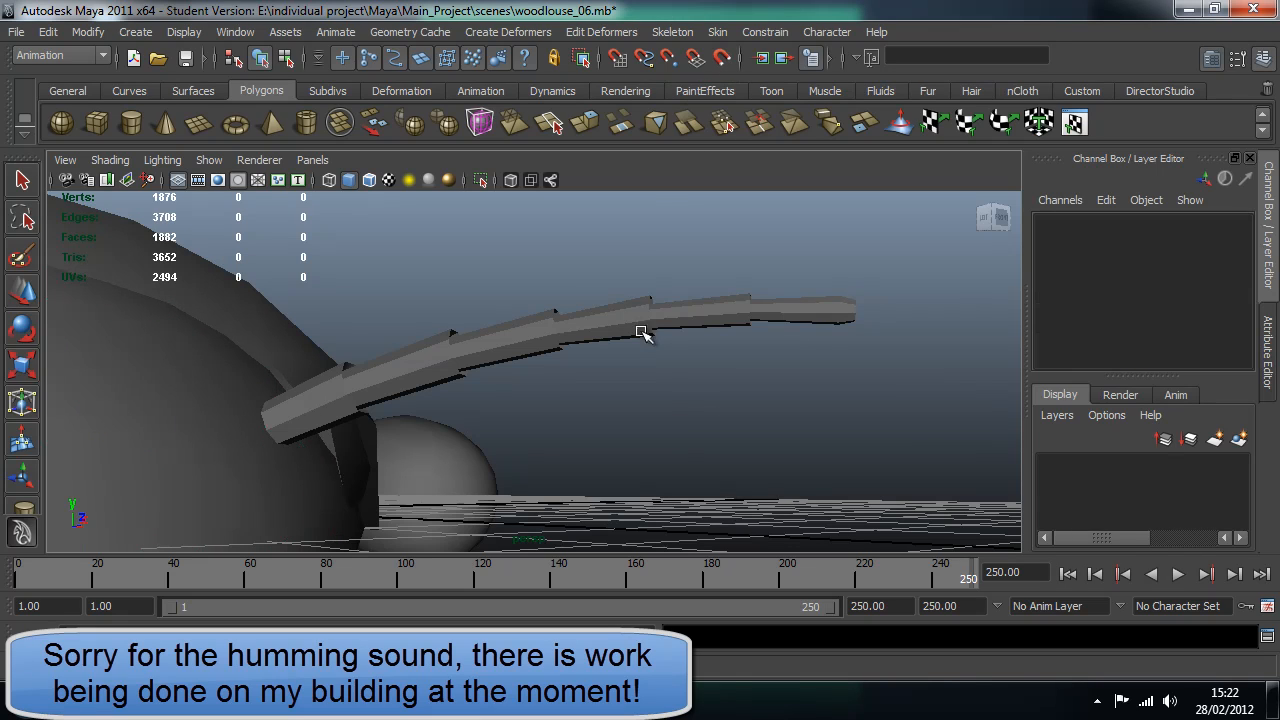
Try to pick the hidden eye in the viewport, and undo the recent selections and the Growth change
left_click(207, 410)
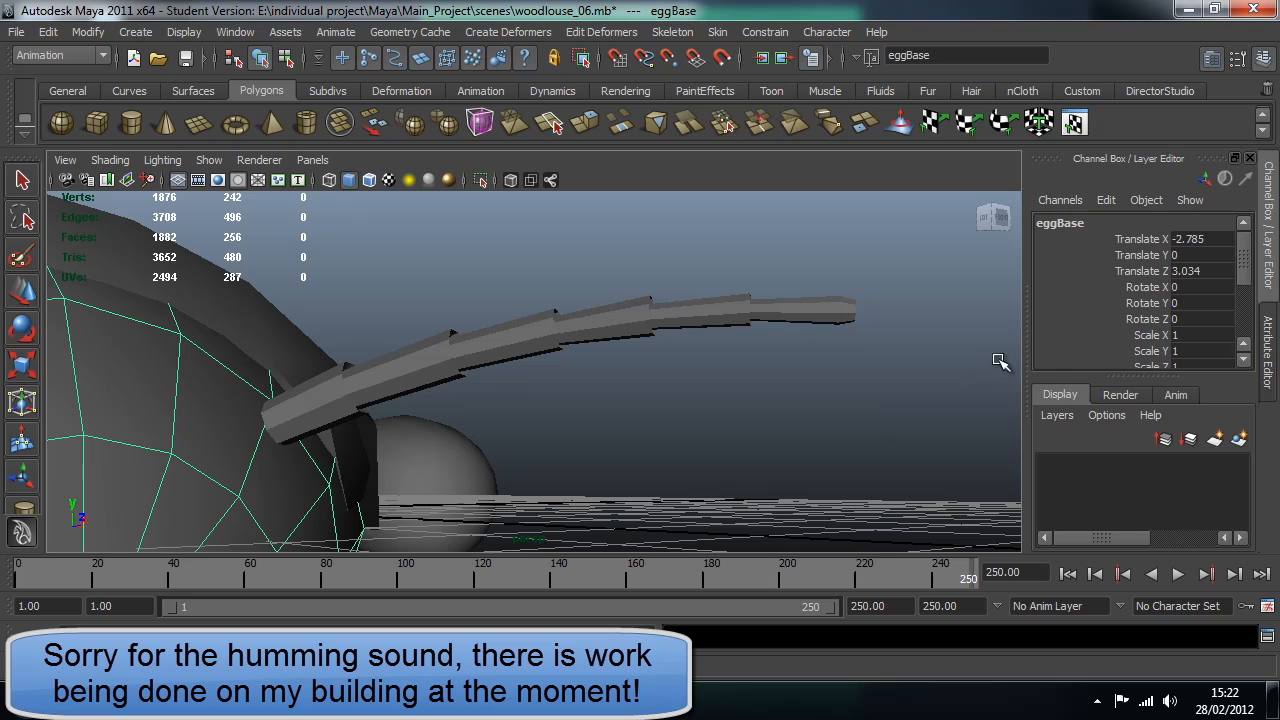
left_click(840, 397)
key("ctrl+z")
key("ctrl+z")
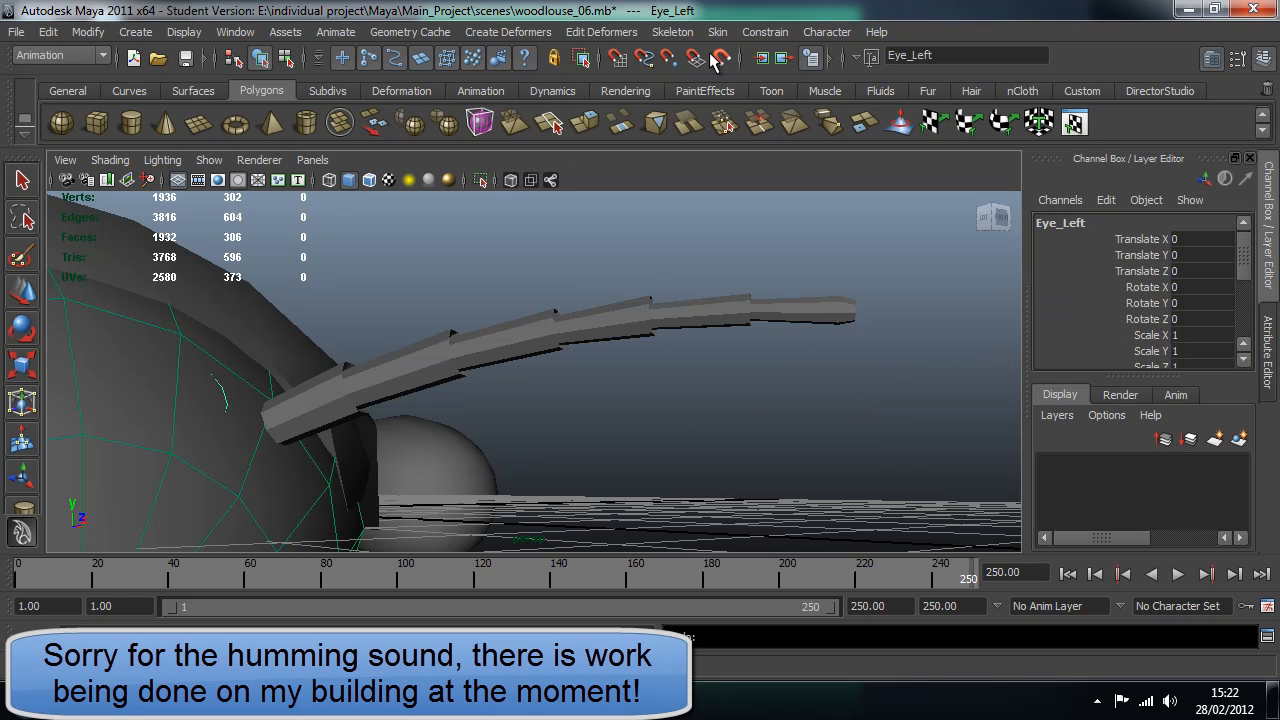
key("ctrl+z")
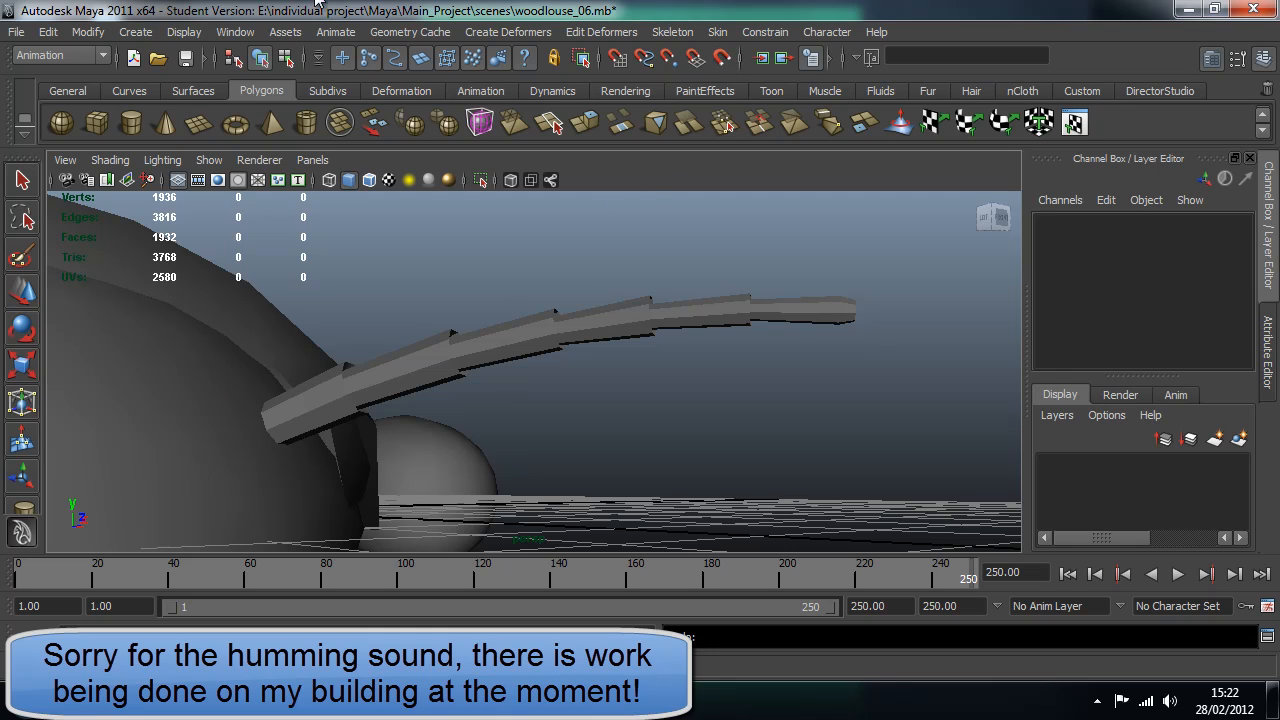
Open the Outliner, select Eye_Left there, and test its Growth by lowering it to 0 and raising it to 1
left_click(235, 31)
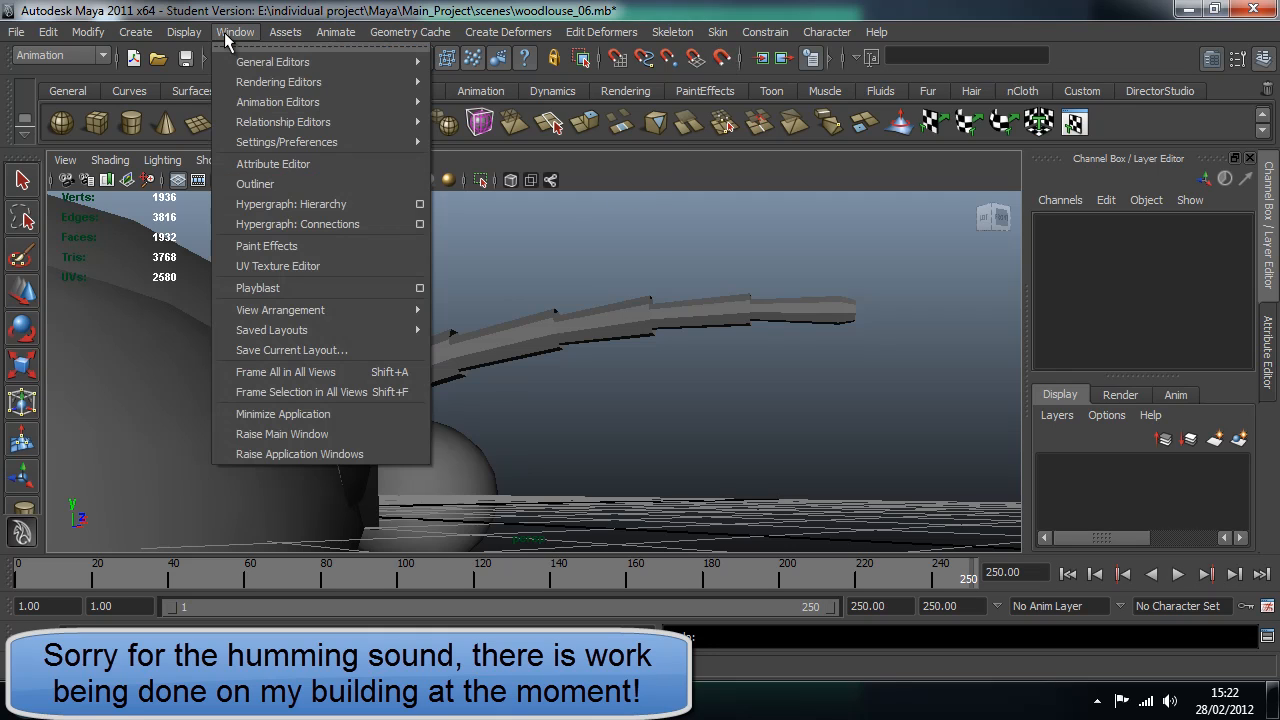
left_click(300, 184)
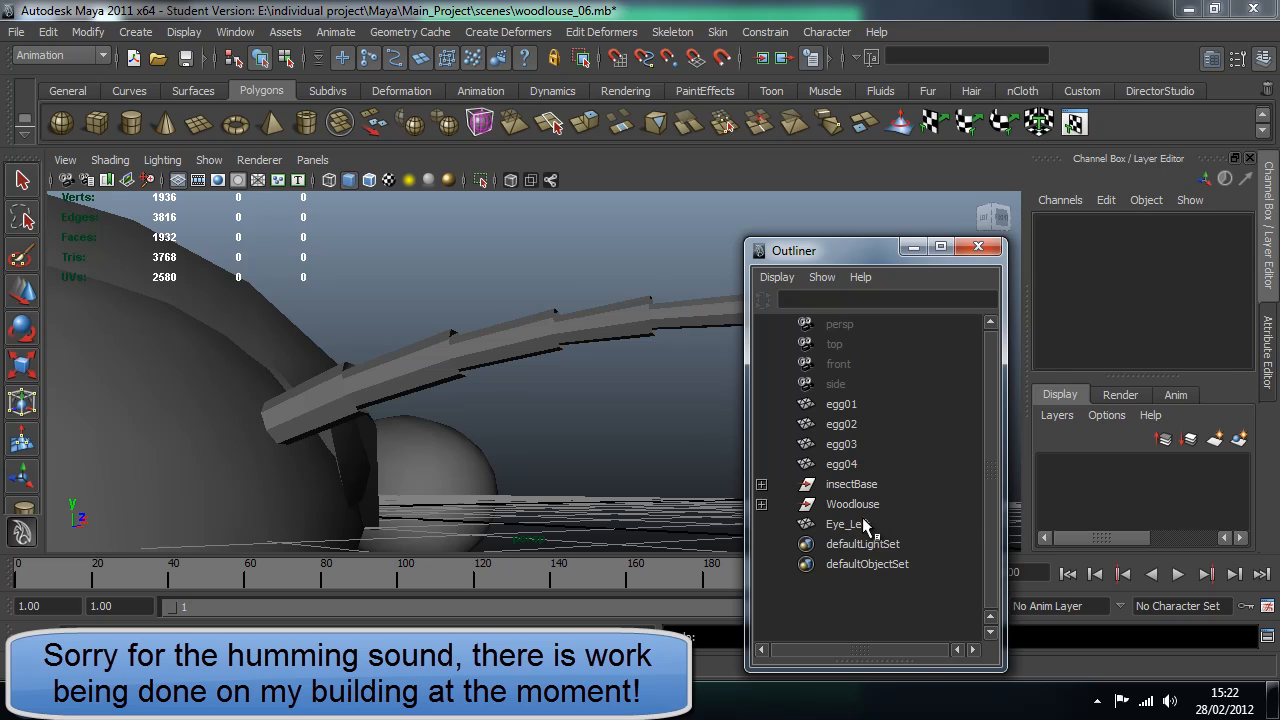
left_click(848, 524)
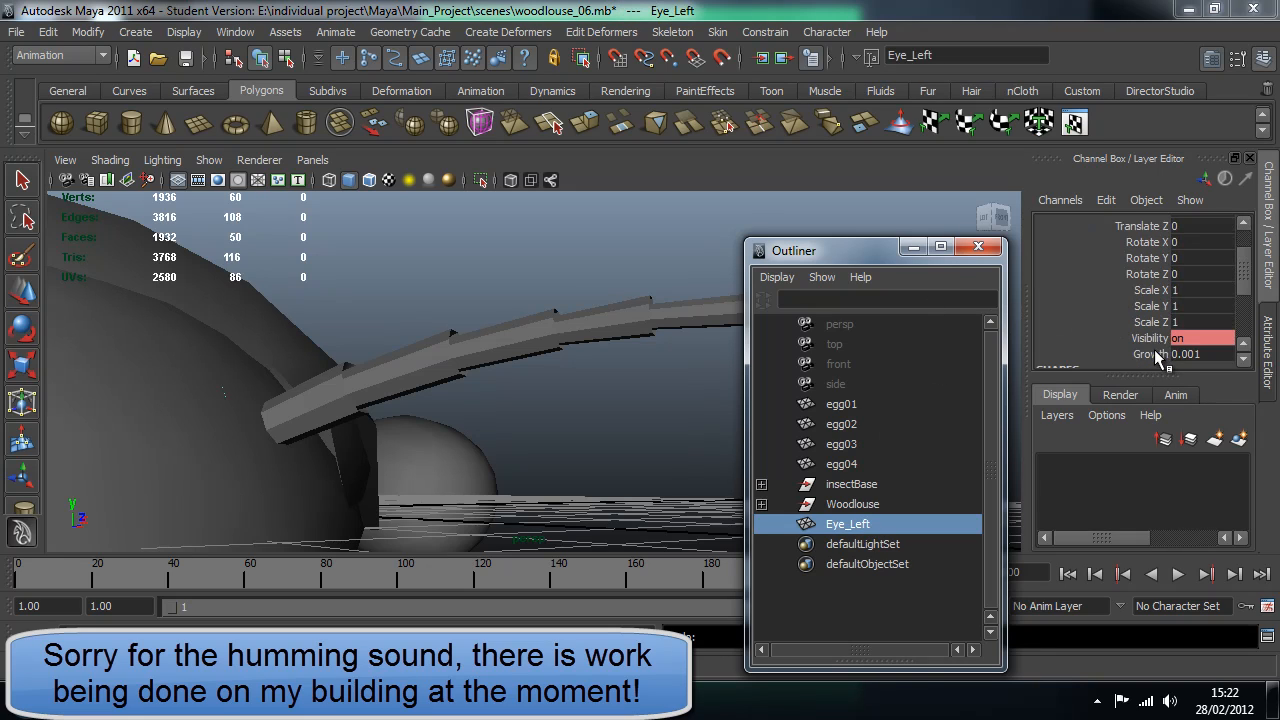
left_click(1155, 355)
middle_click_drag(627, 349, 588, 348)
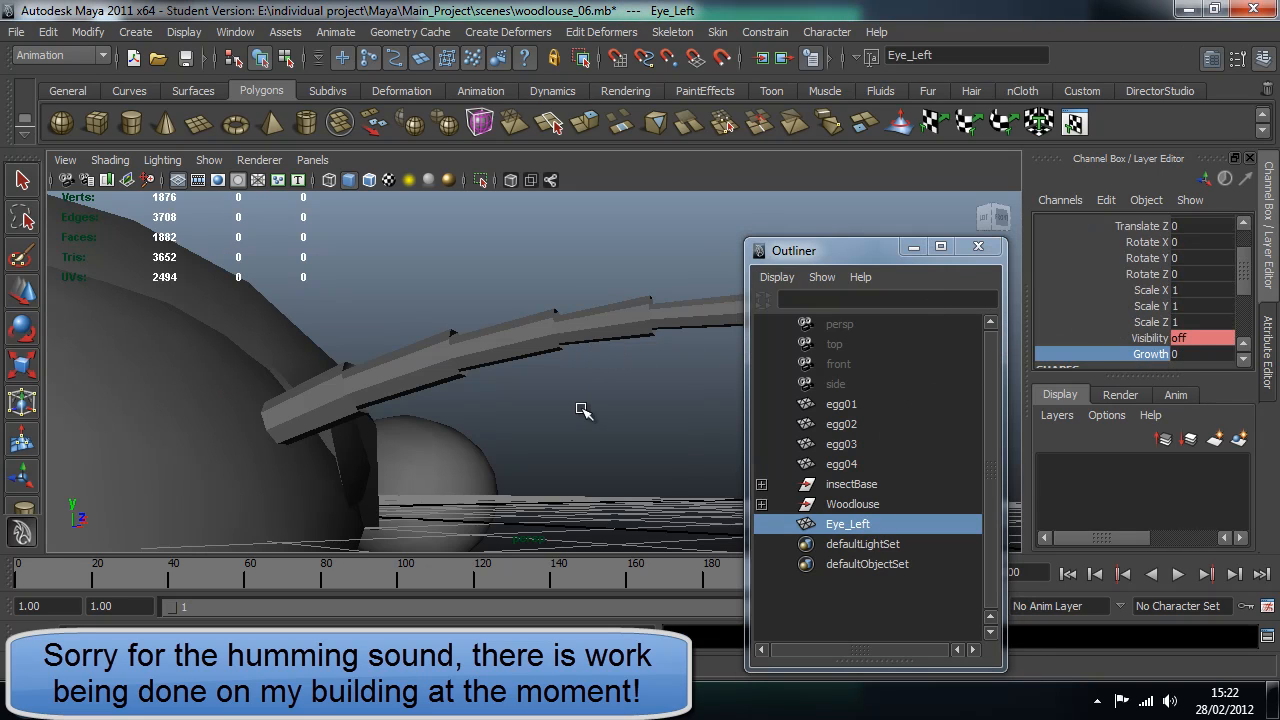
middle_click_drag(583, 409, 600, 421)
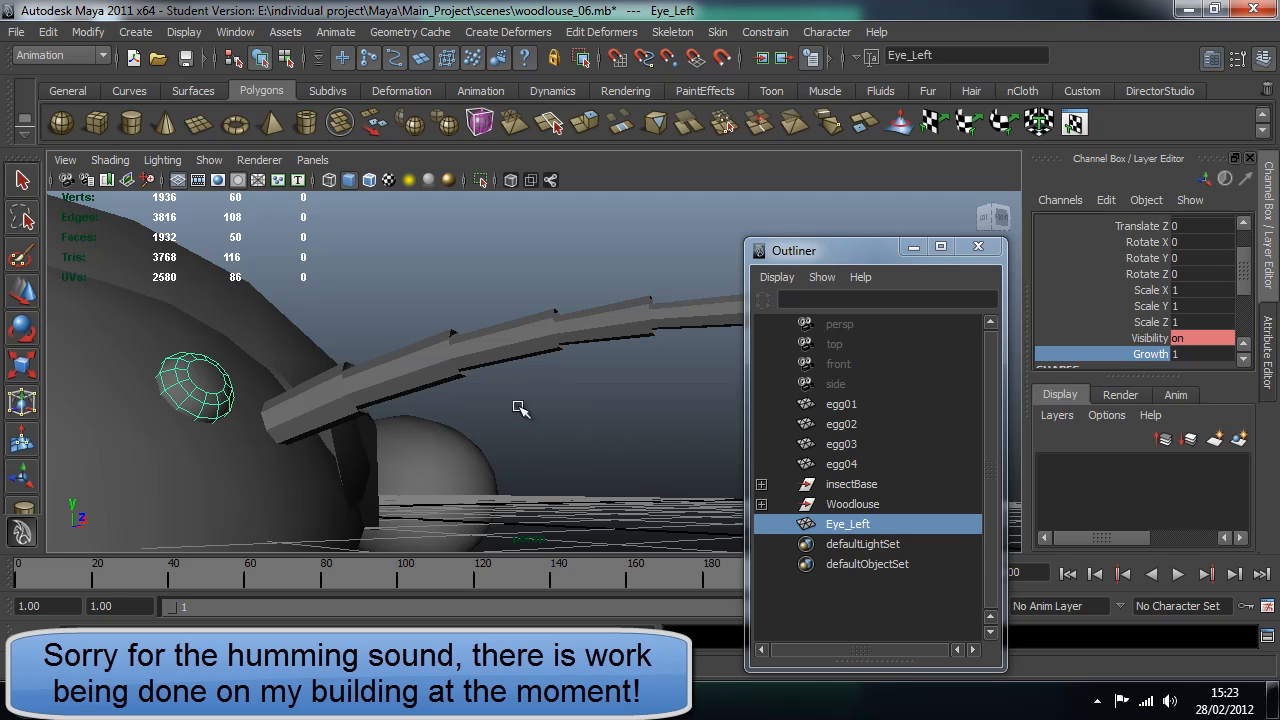
Reselect the Eye_Left mesh on the front of the woodlouse and close the Outliner
left_click(525, 346)
left_click(150, 497)
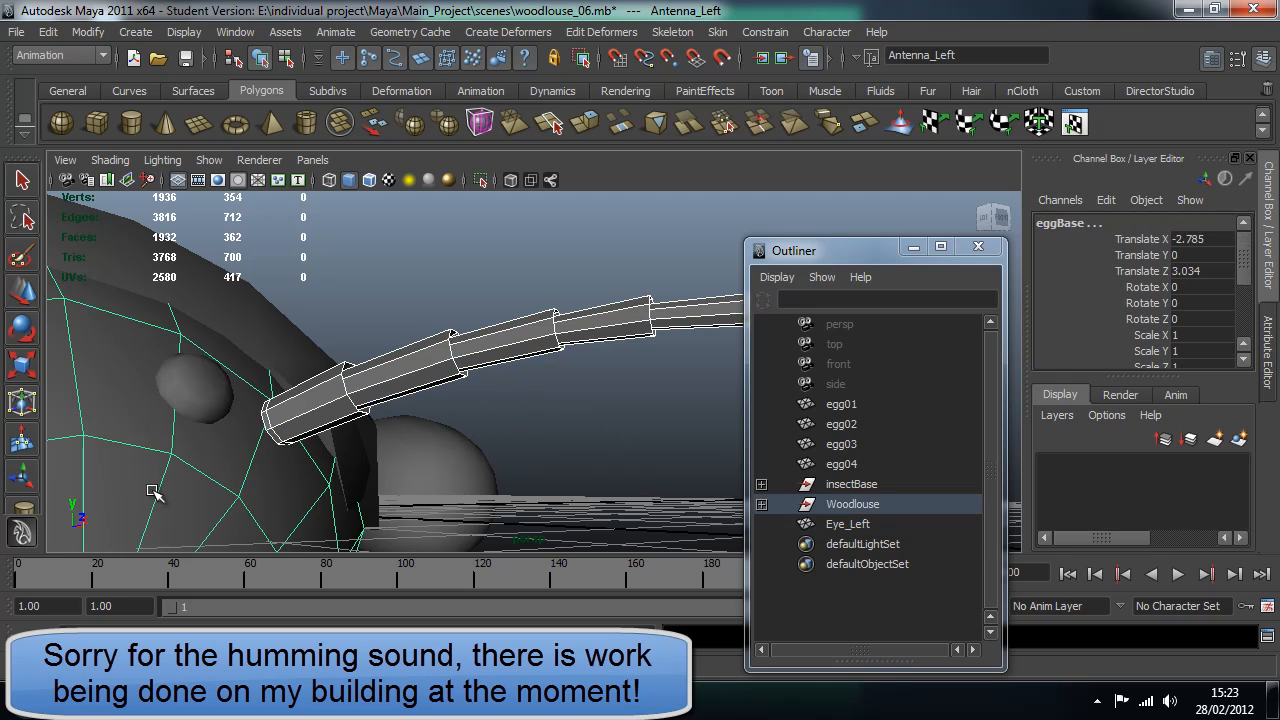
key("f")
left_click(685, 452)
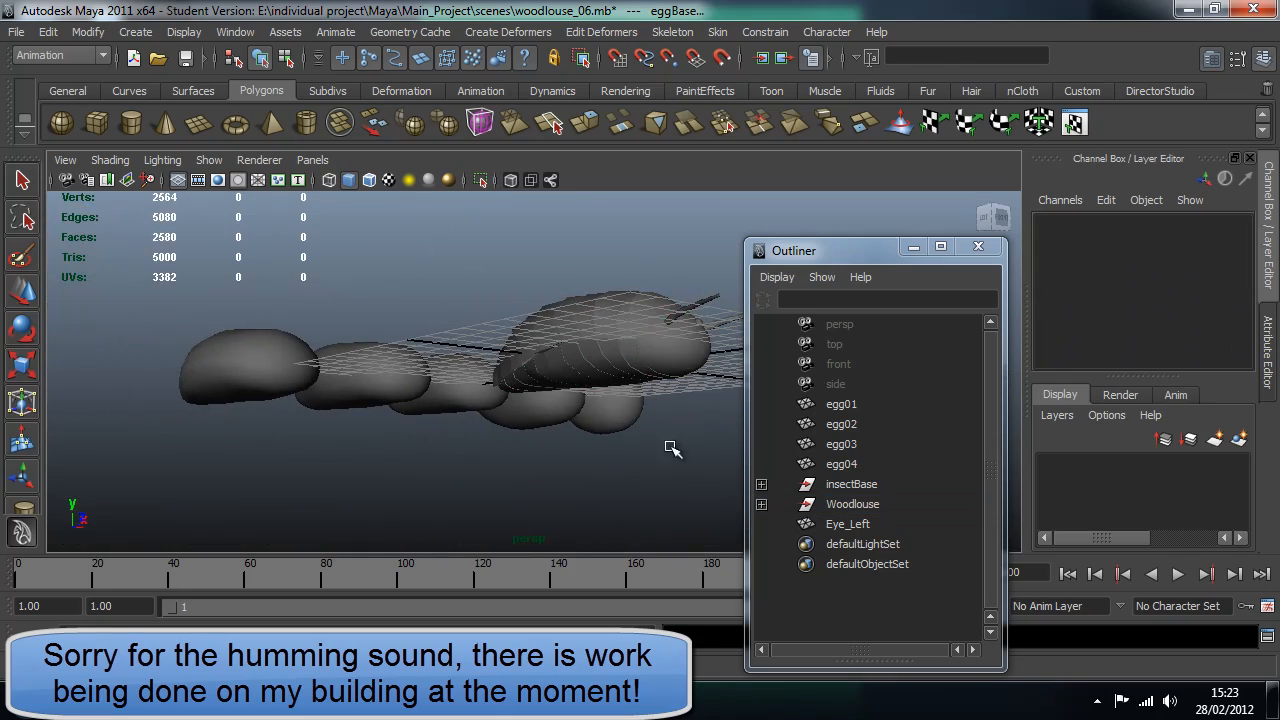
left_click_drag(694, 409, 555, 494, "alt")
left_click(480, 501)
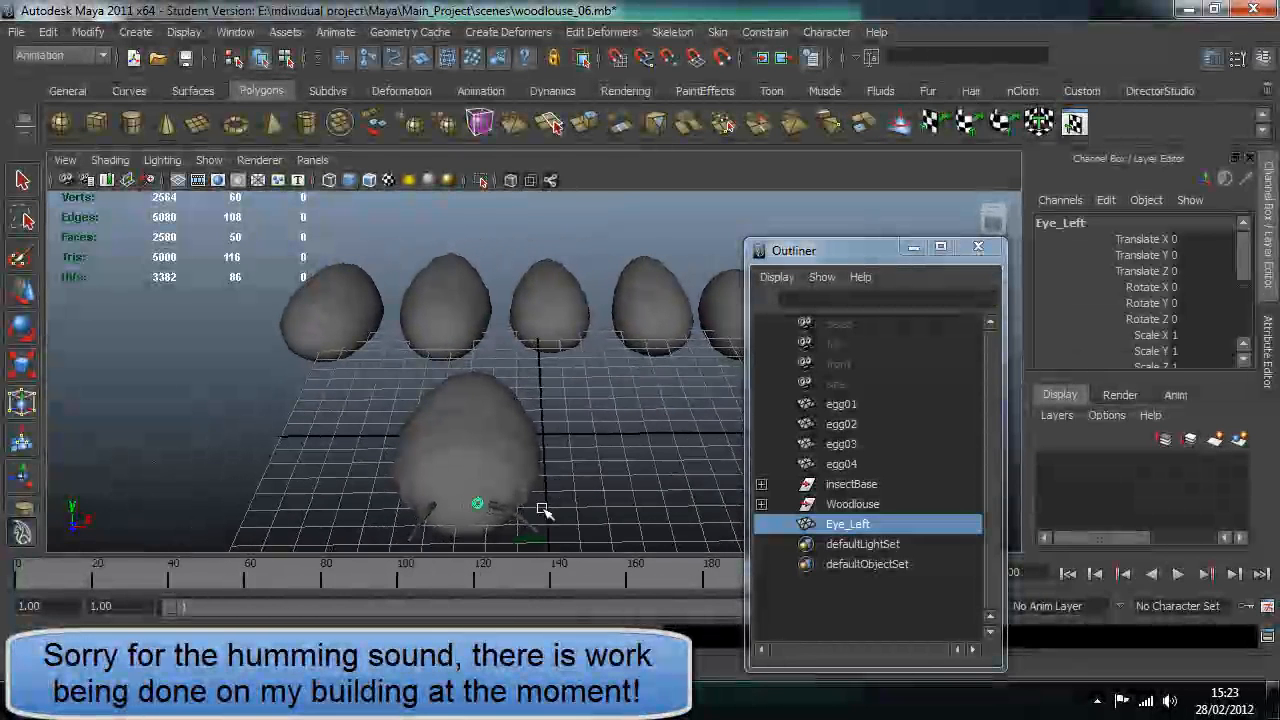
scroll(1150, 295, "down", 3)
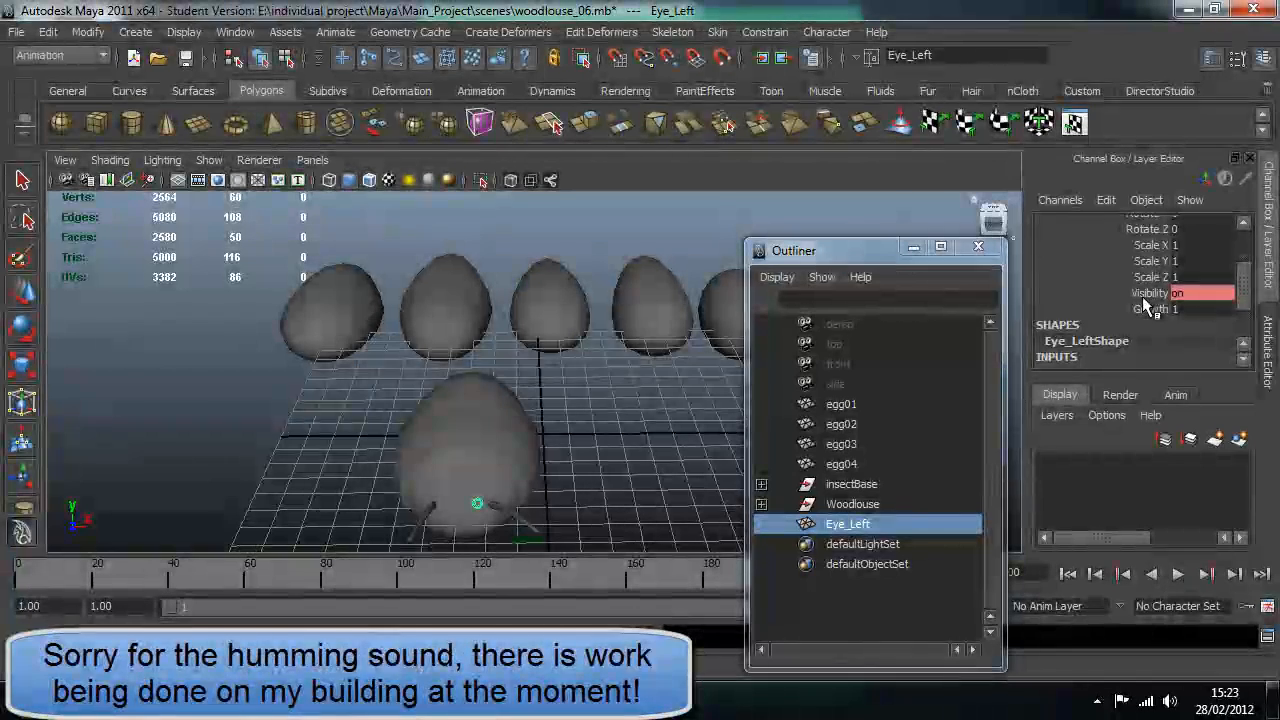
left_click(977, 246)
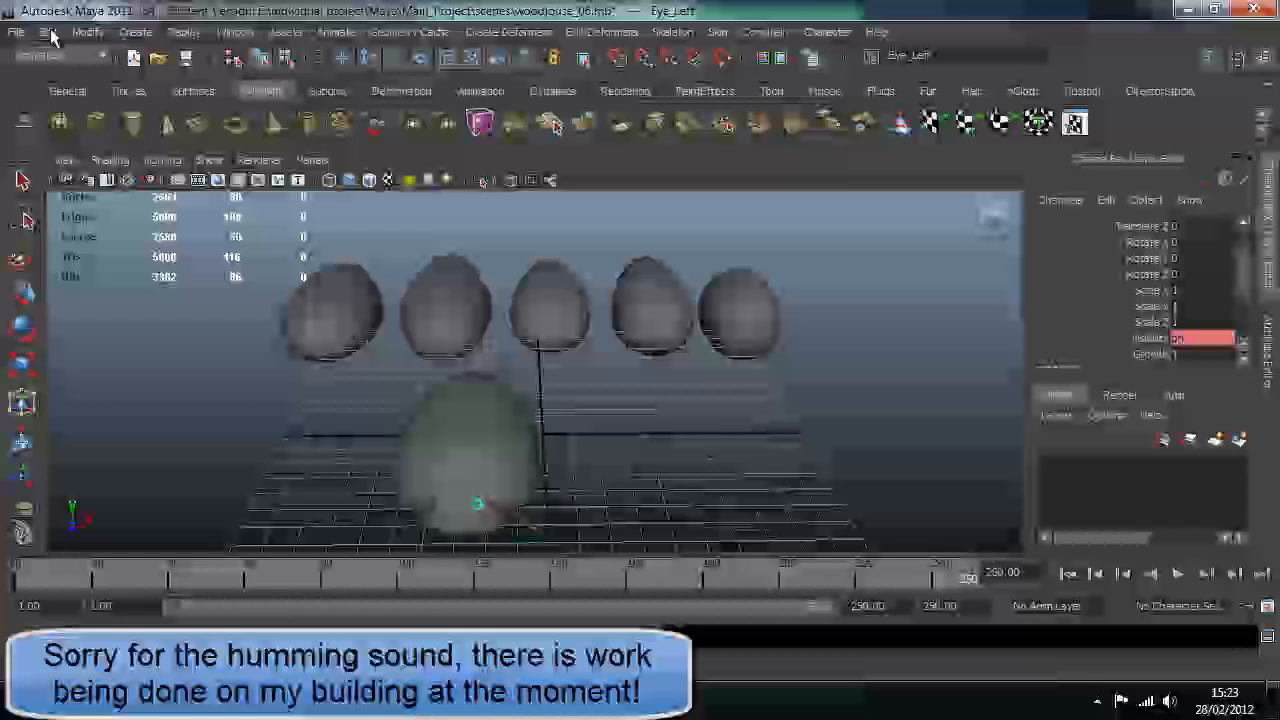
Export the selected eye with its inputs and channels as a Maya Binary file named woodyEye in the project's scenes folder
left_click(48, 32)
mouse_move(27, 30)
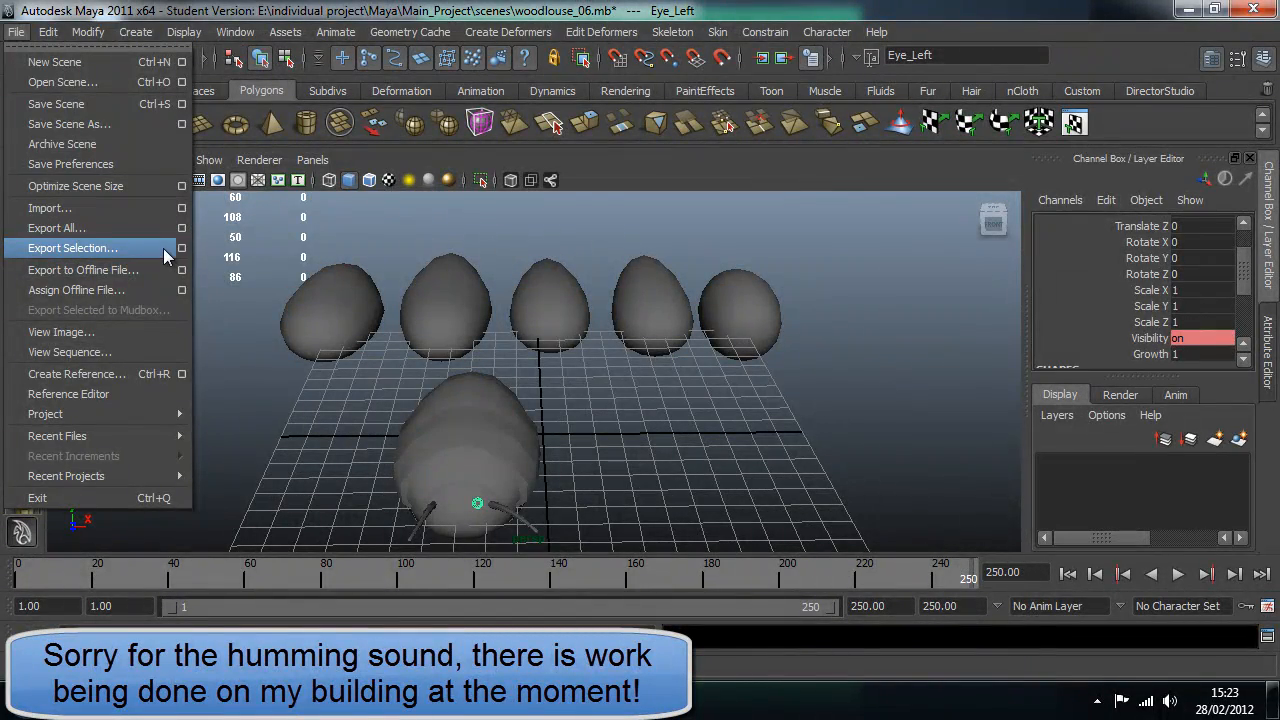
left_click(163, 248)
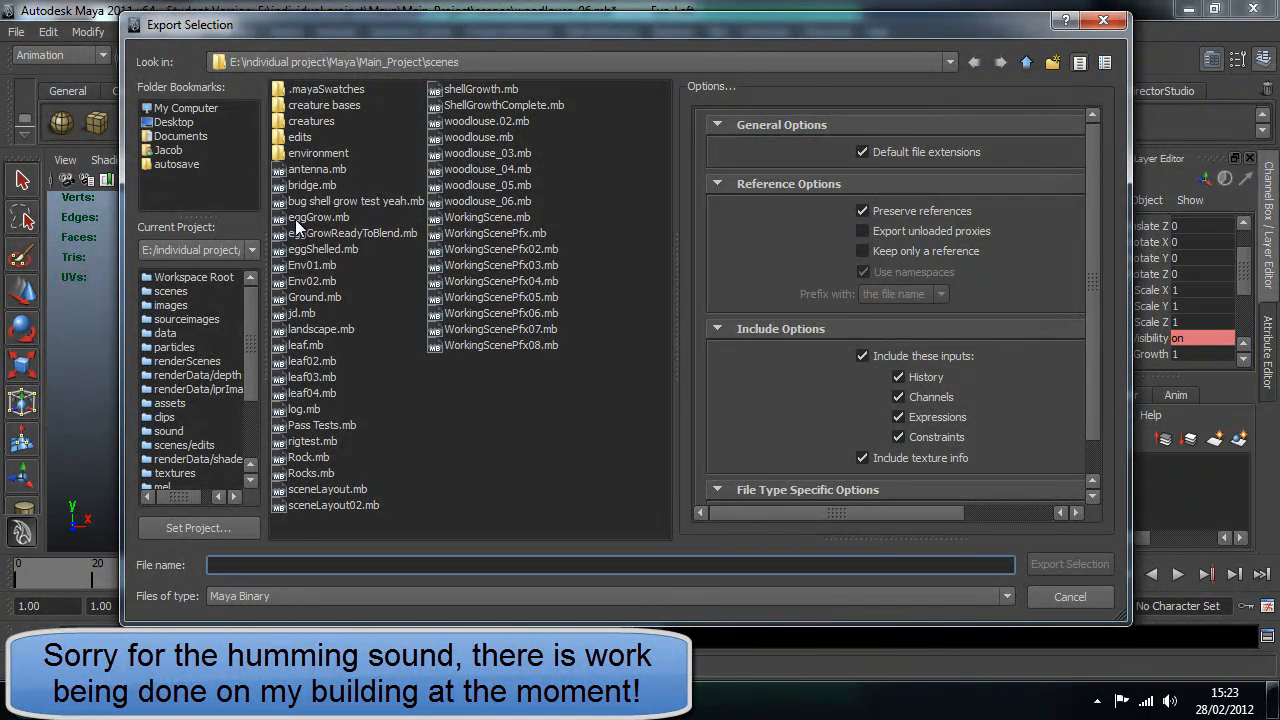
type("woodyE")
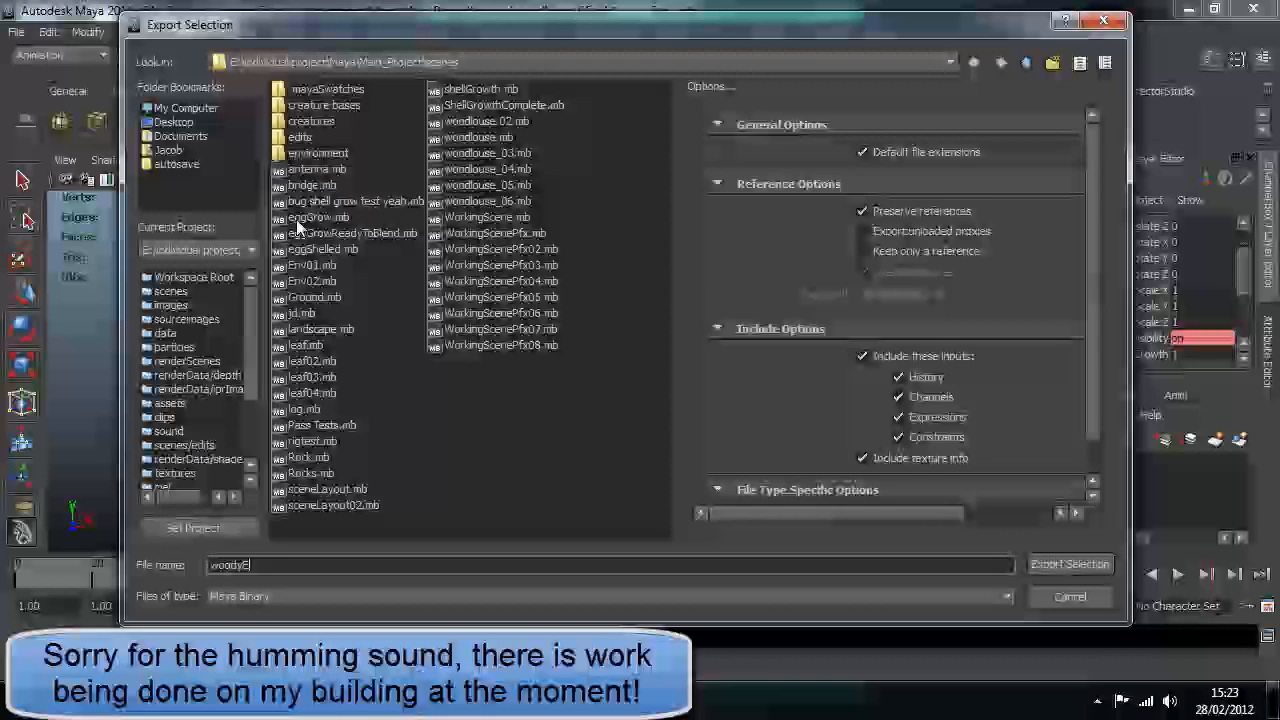
type("y")
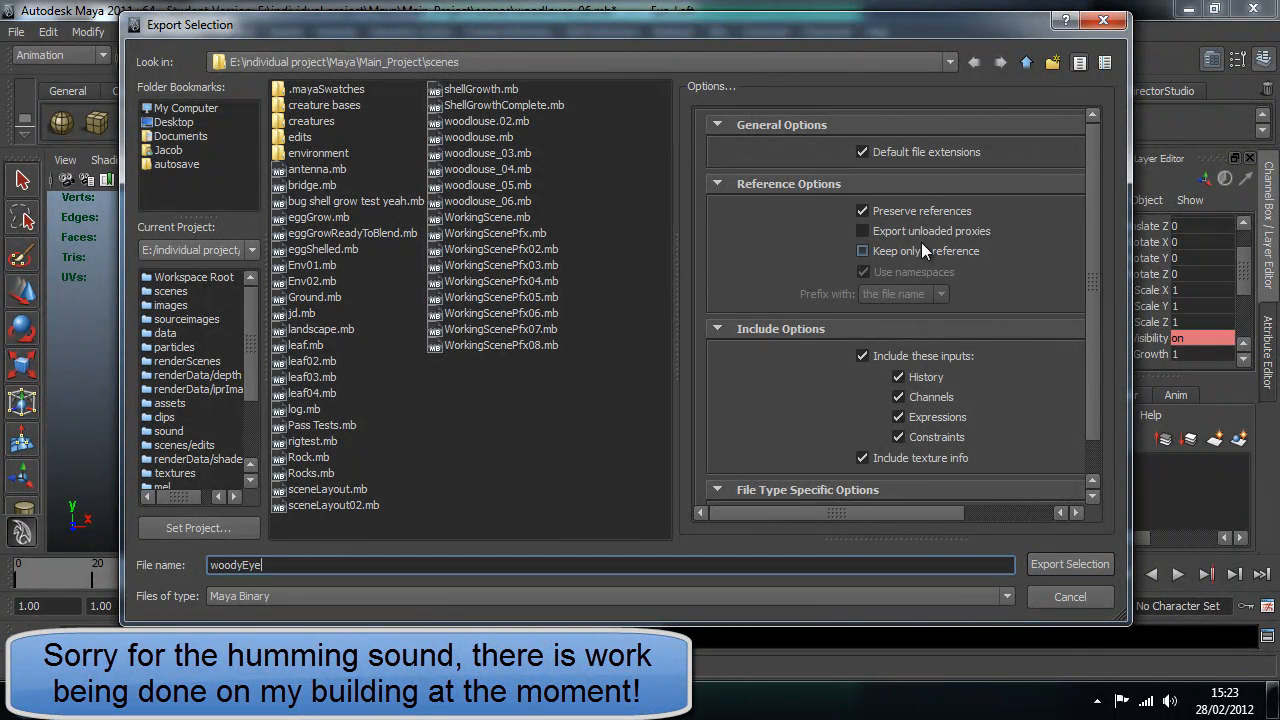
scroll(984, 462, "down", 1)
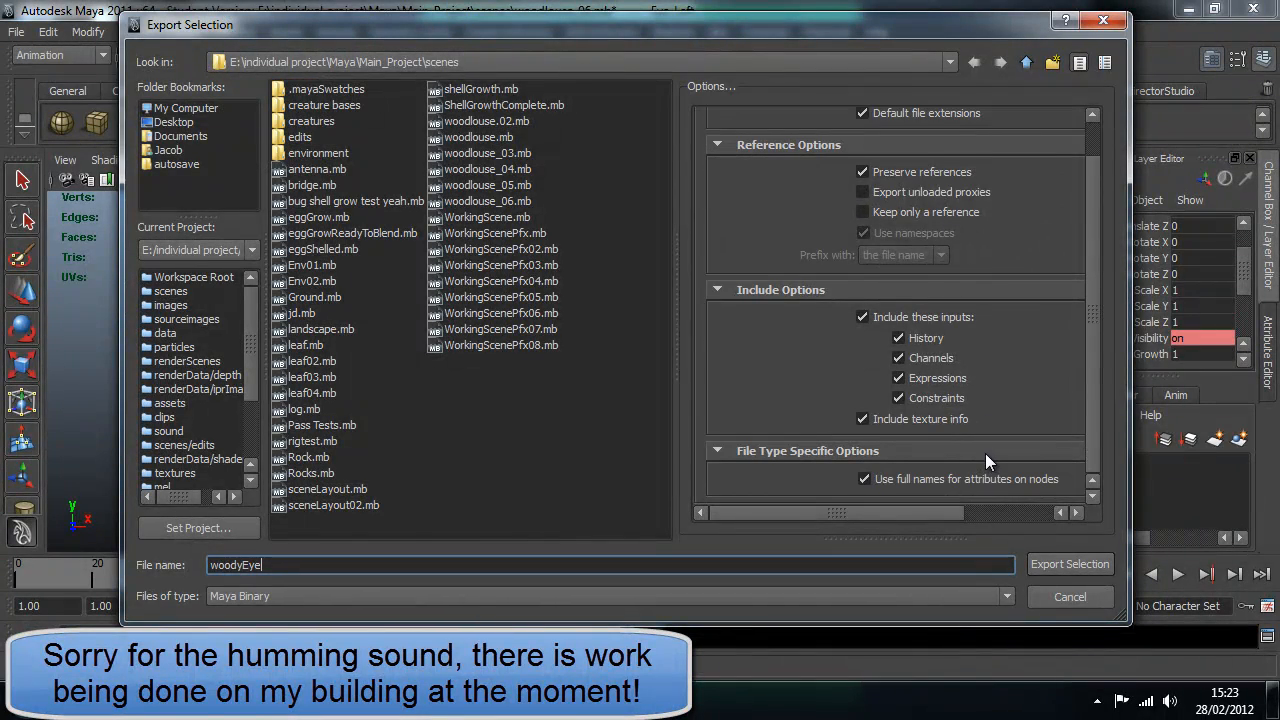
left_click(1082, 559)
left_click(600, 363)
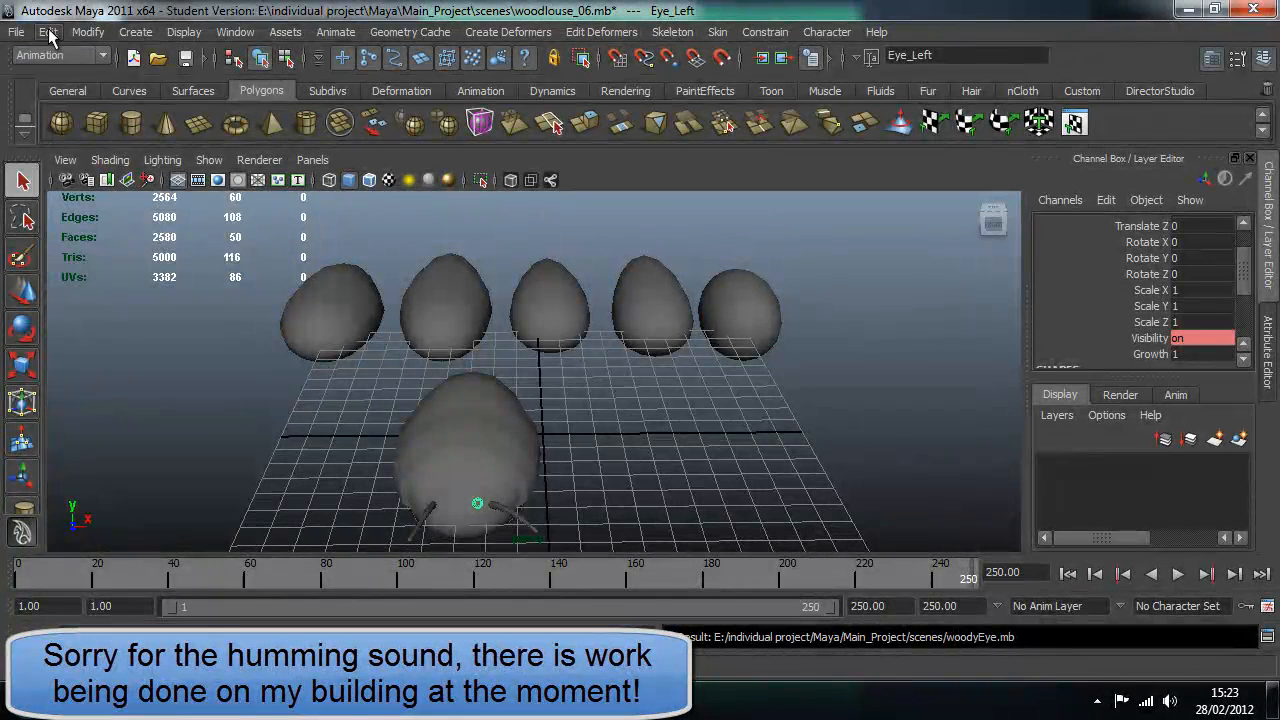
Import woodyEye.mb from the scenes folder into the current scene
left_click(49, 33)
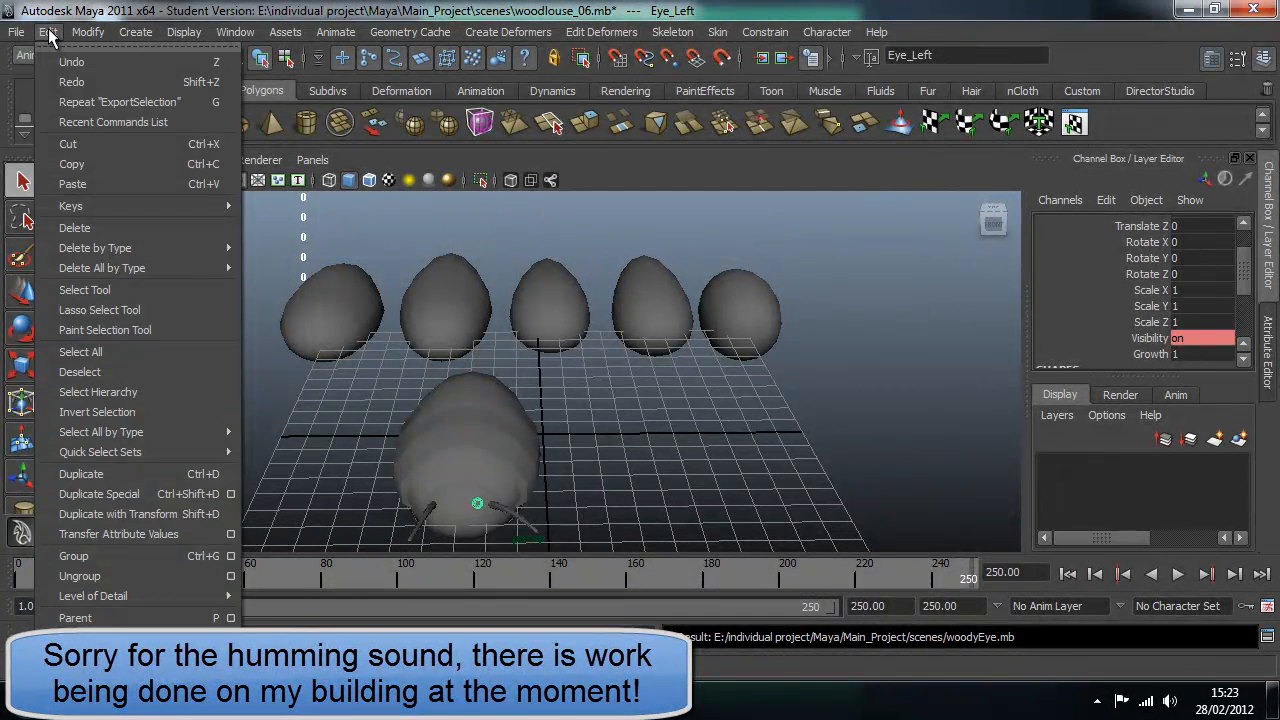
mouse_move(17, 32)
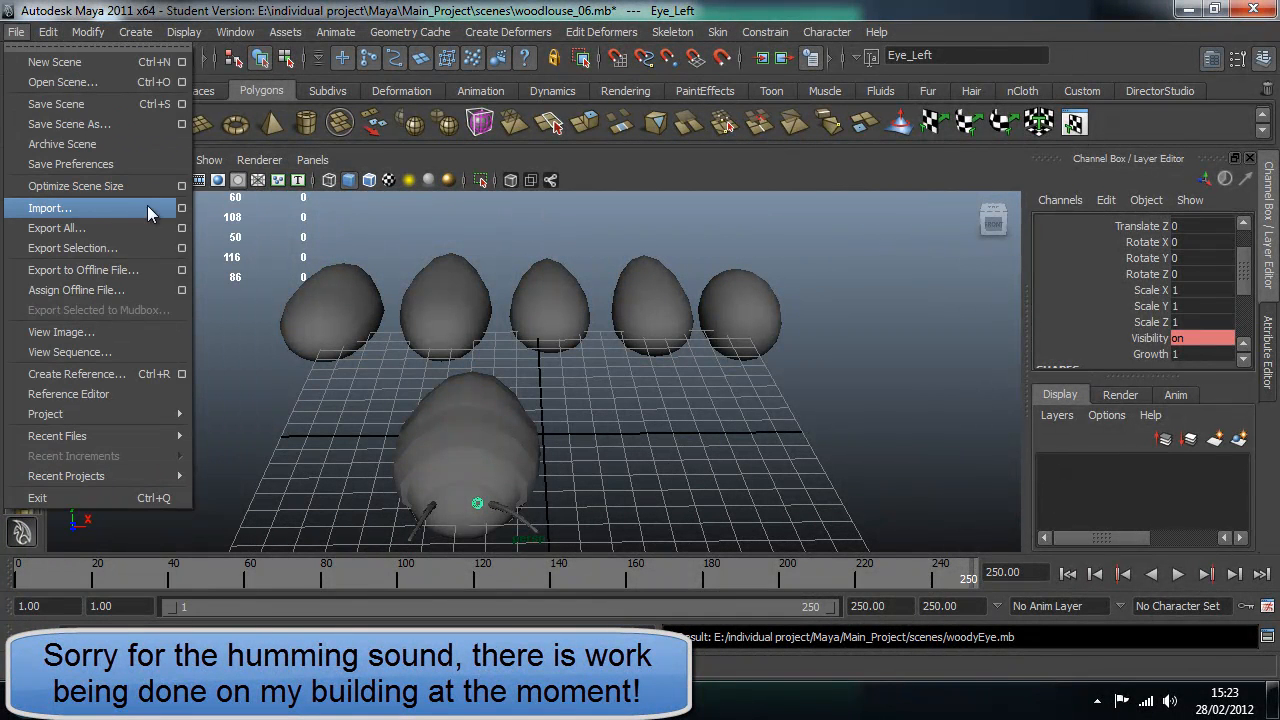
left_click(176, 206)
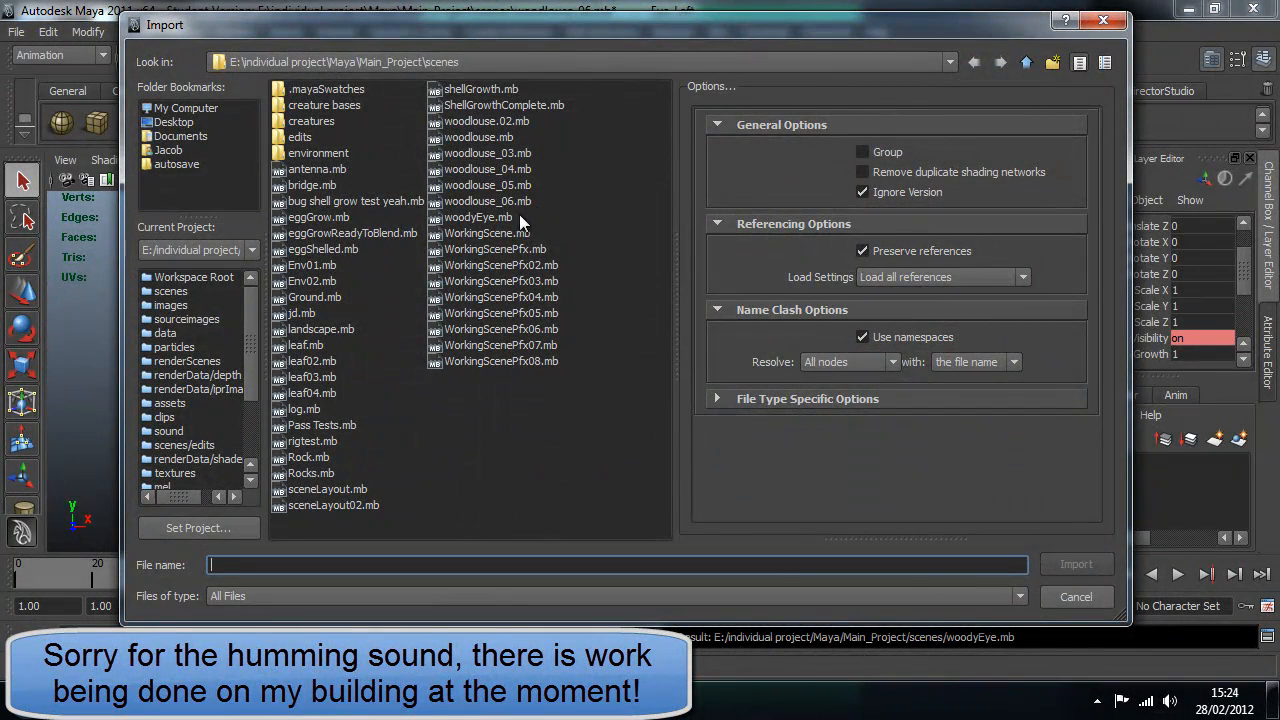
double_click(491, 219)
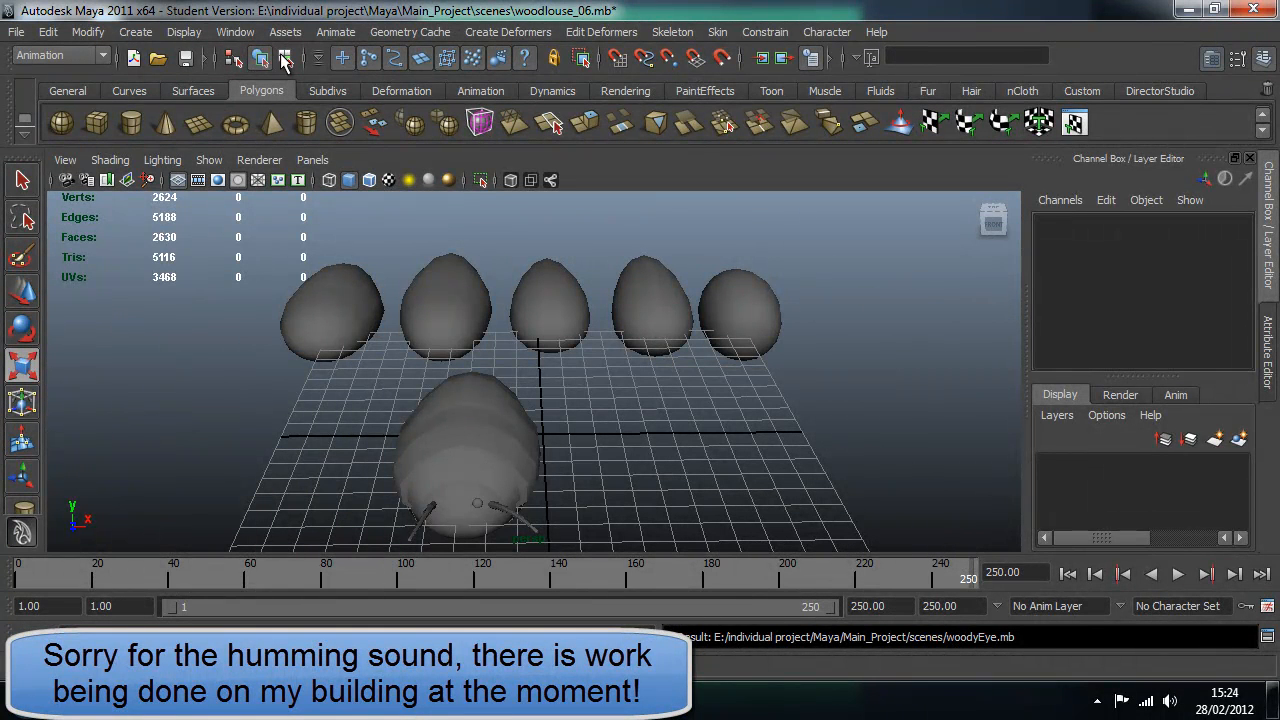
Open the Outliner, select the imported woodyEye:Eye_Left, and activate the Move tool
left_click(235, 31)
left_click(309, 184)
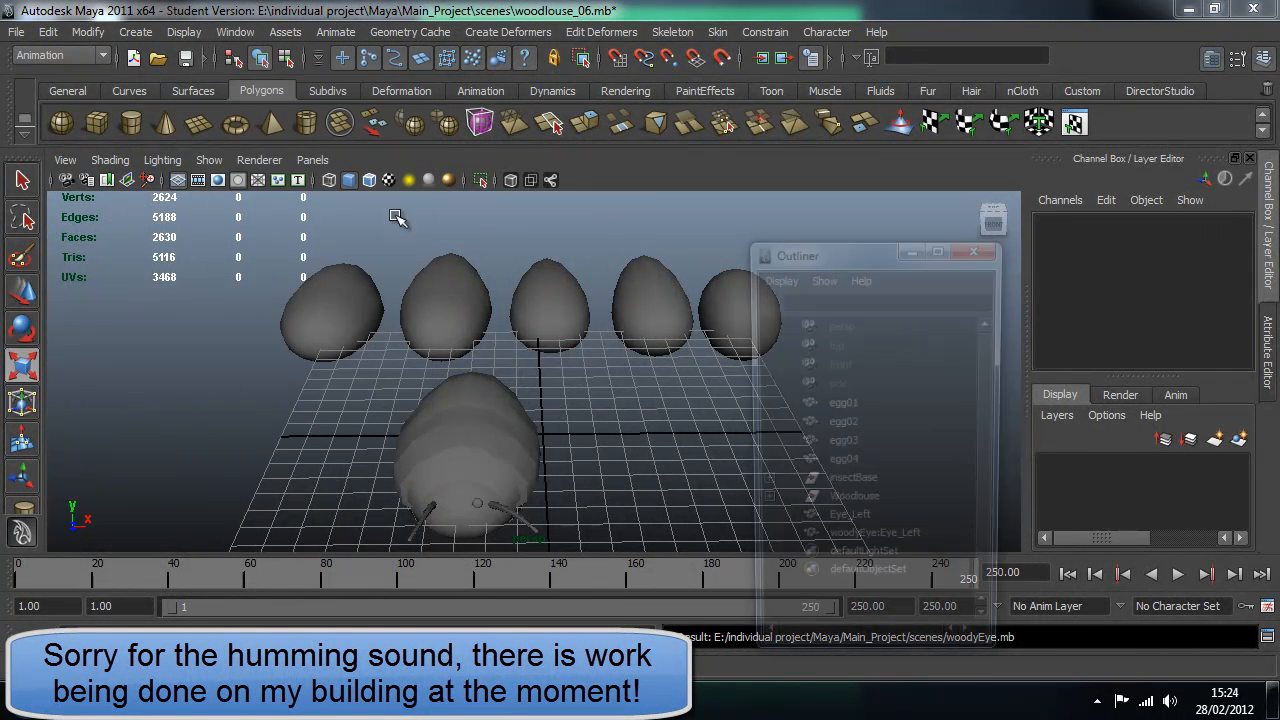
left_click(890, 544)
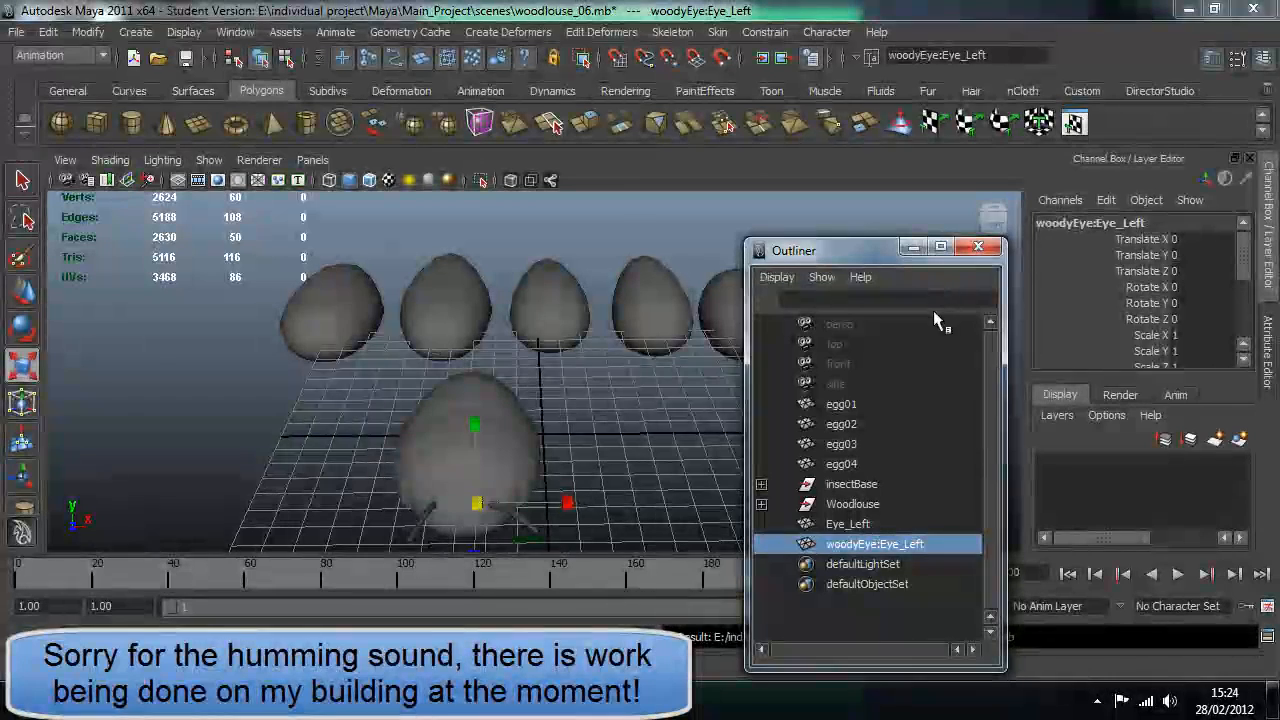
key("w")
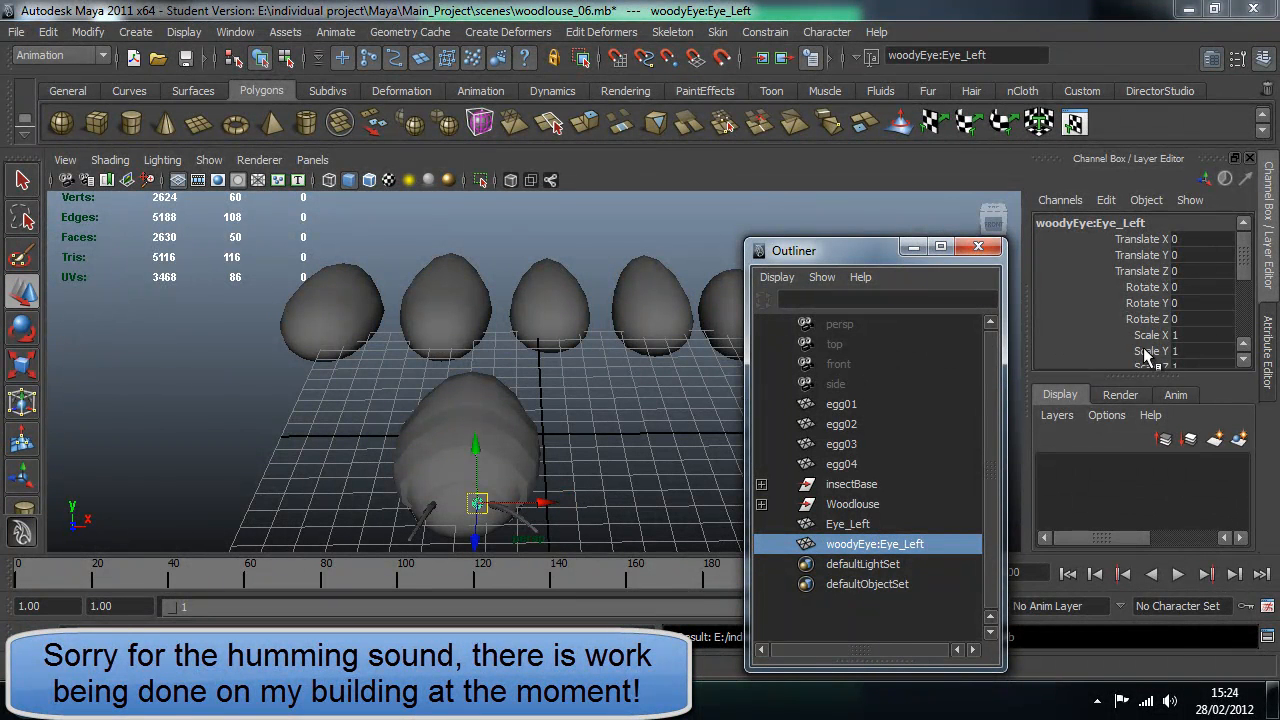
Mirror the imported eye by setting its Scale X to -1, and minimize the Outliner
scroll(1117, 320, "down", 2)
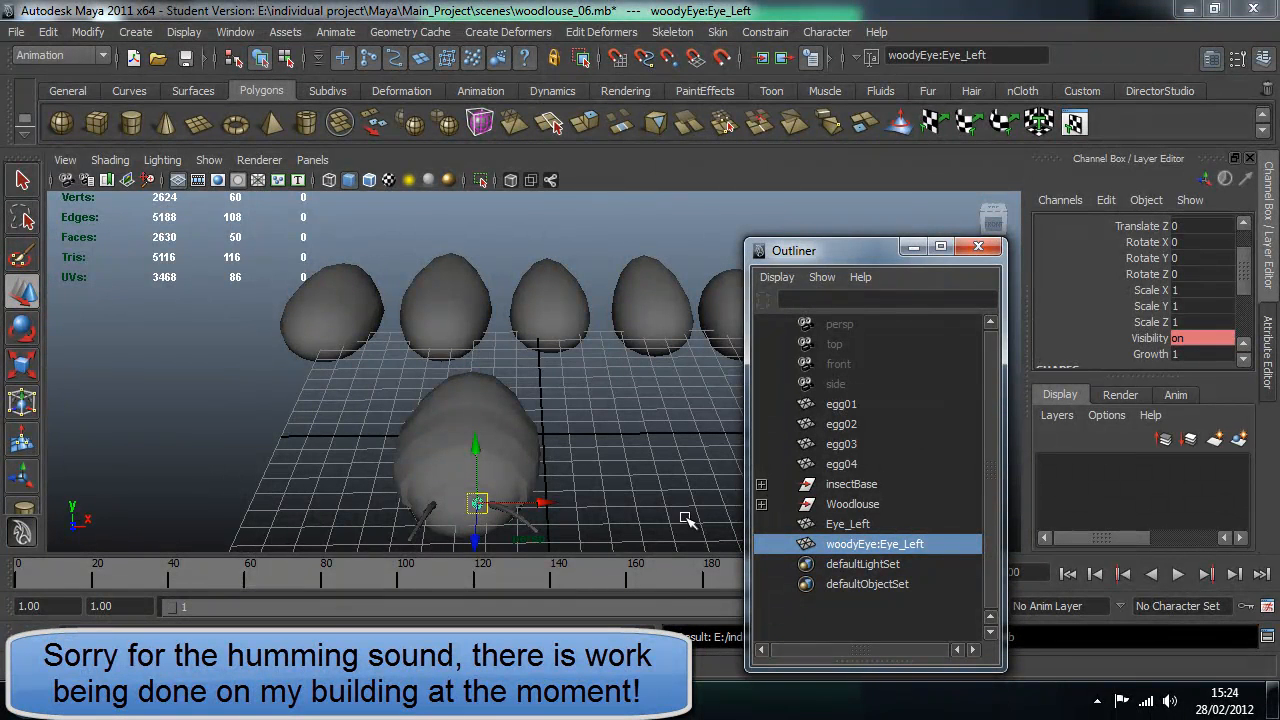
left_click(1177, 289)
type("-1")
key("Return")
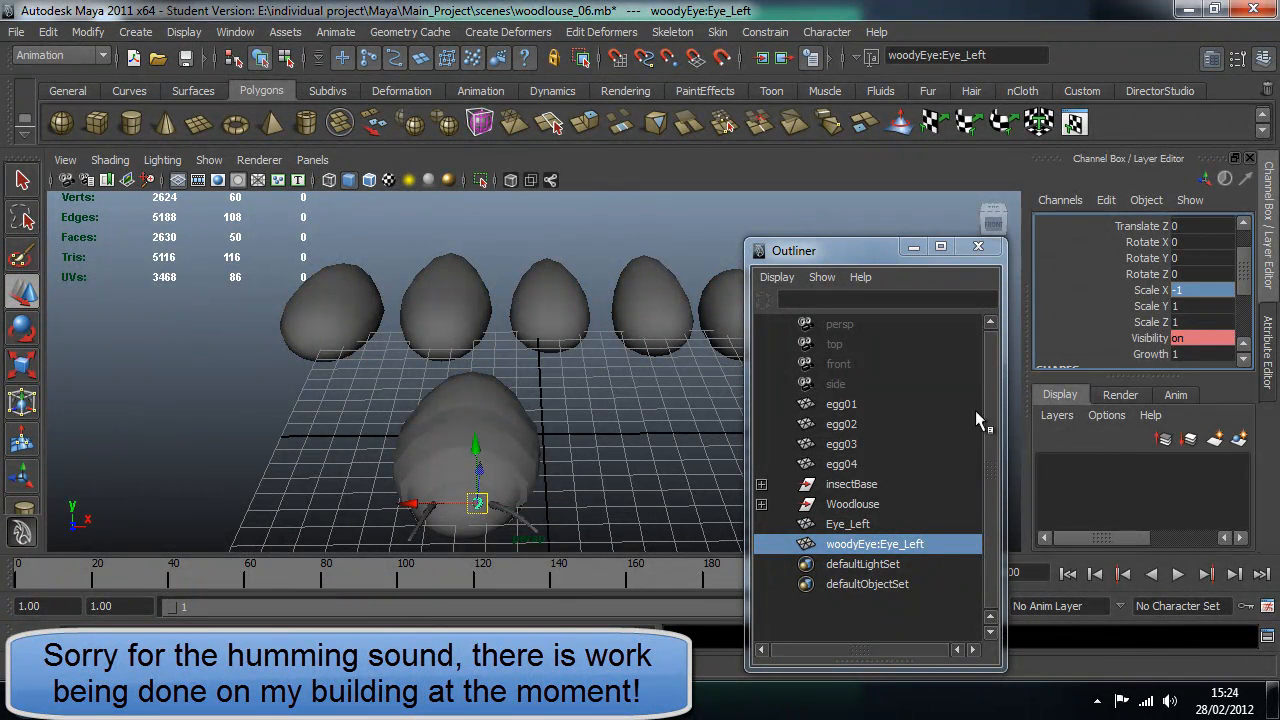
left_click(919, 247)
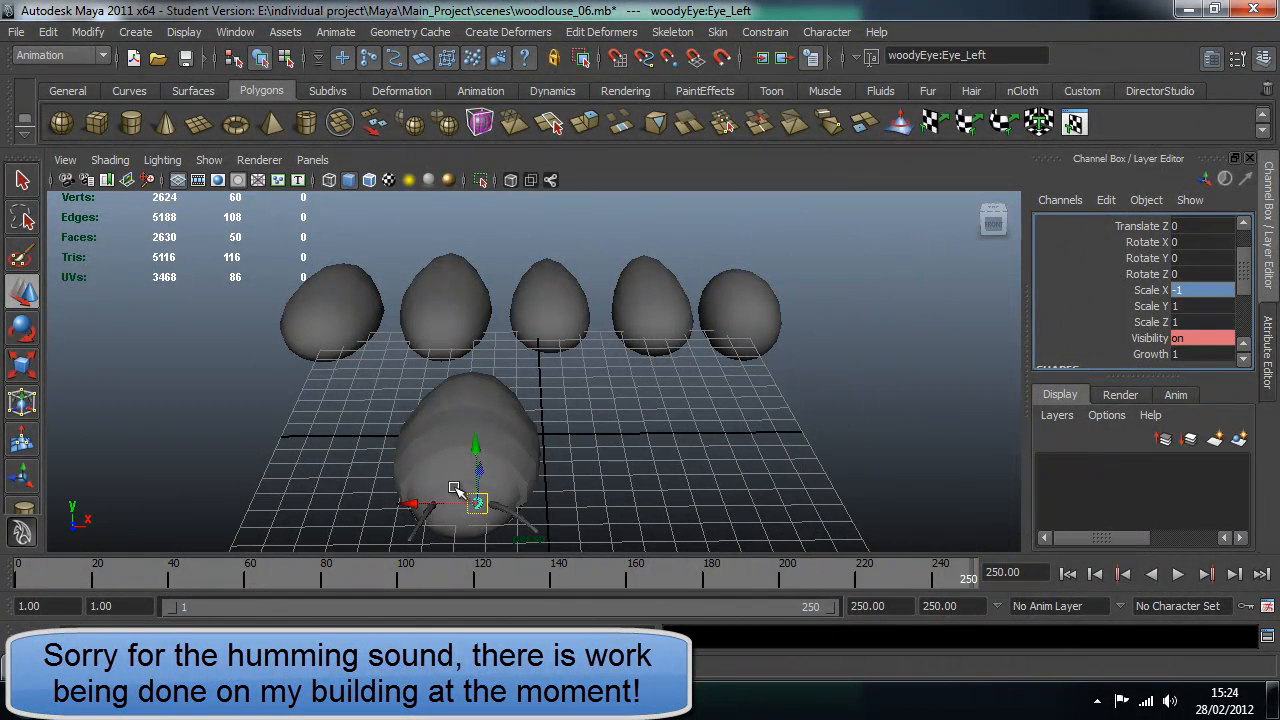
Make the eggBase head surface live and move the imported eye across it to the opposite side, about -1.005 in Translate X
type("f")
key("Return")
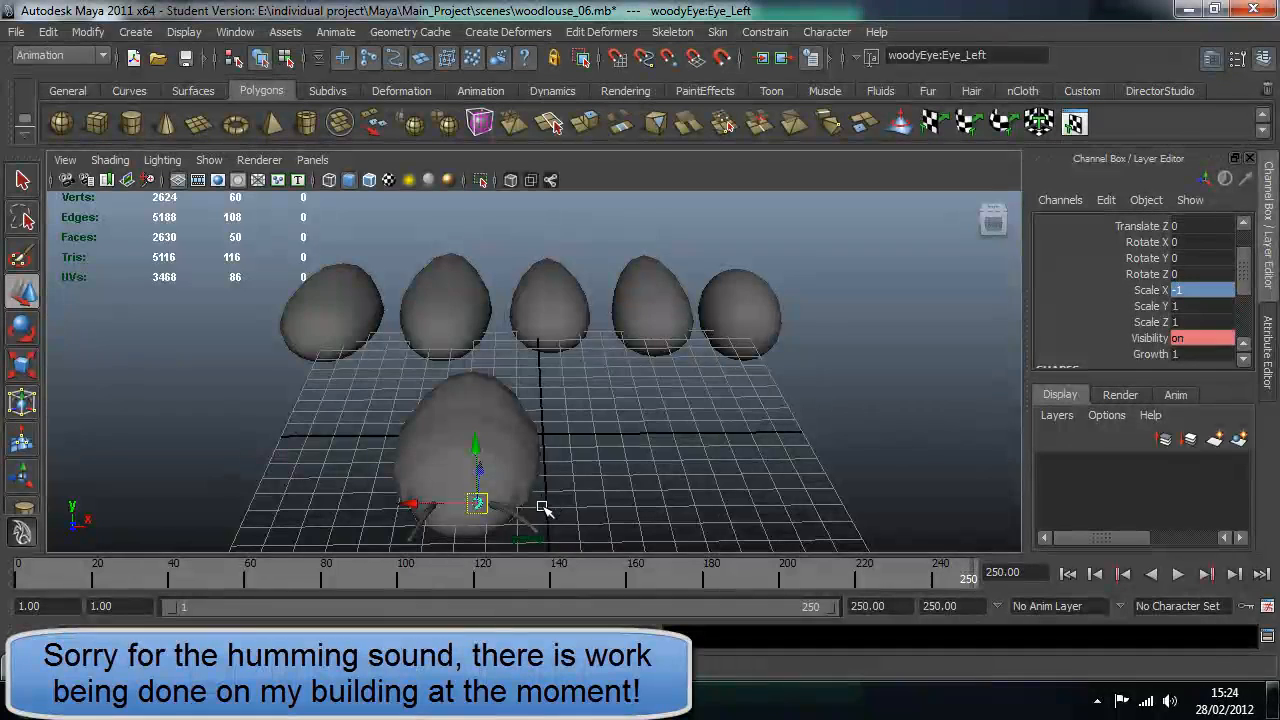
key("f")
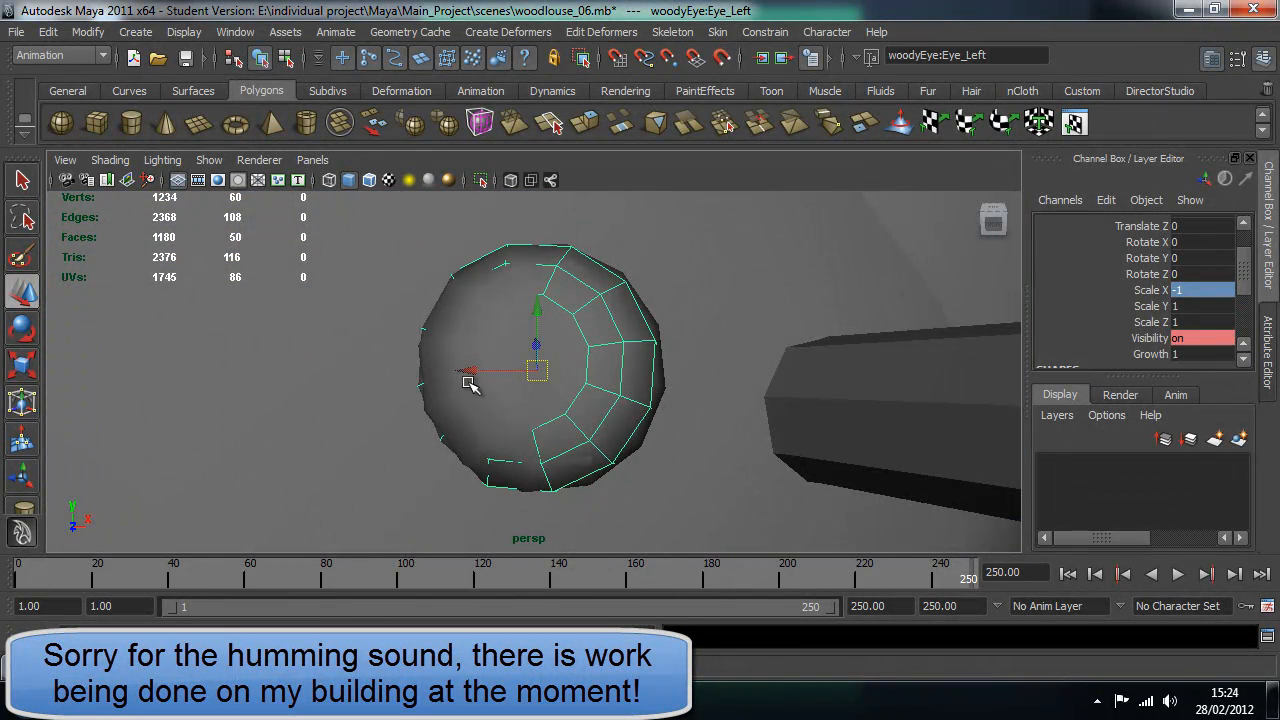
scroll(477, 386, "down", 6)
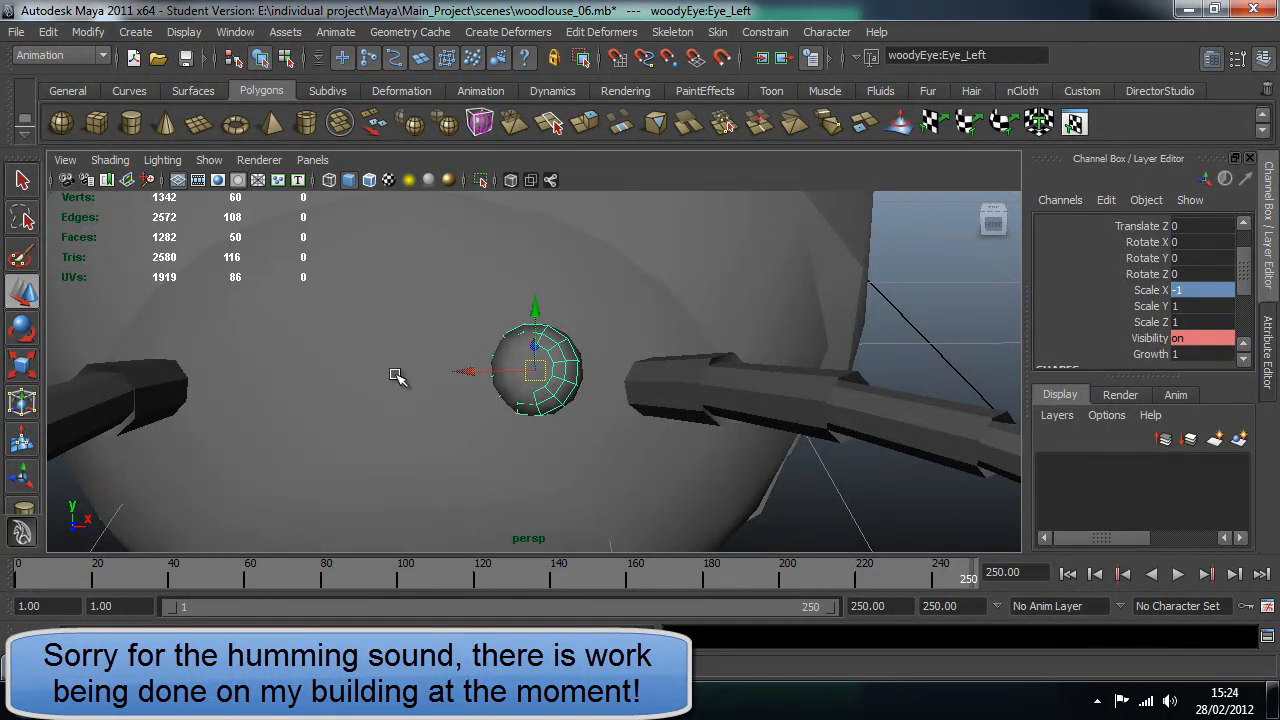
left_click(559, 213)
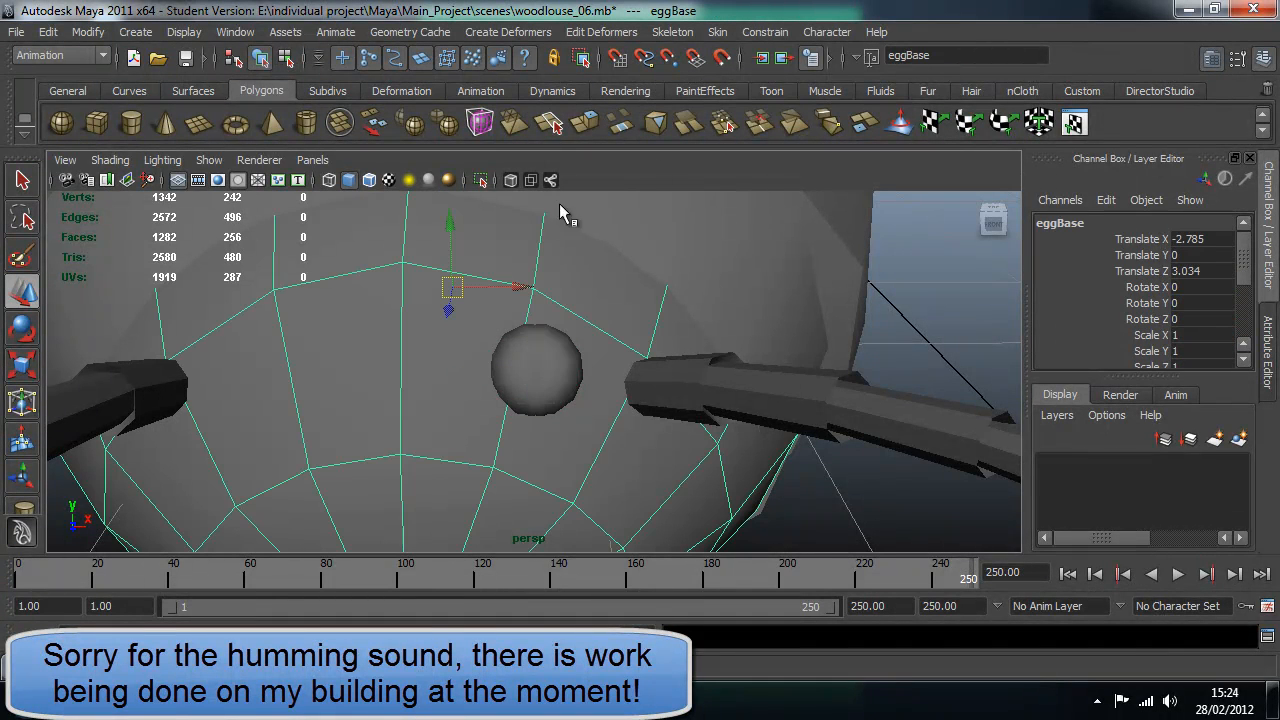
left_click(508, 387)
left_click(541, 385)
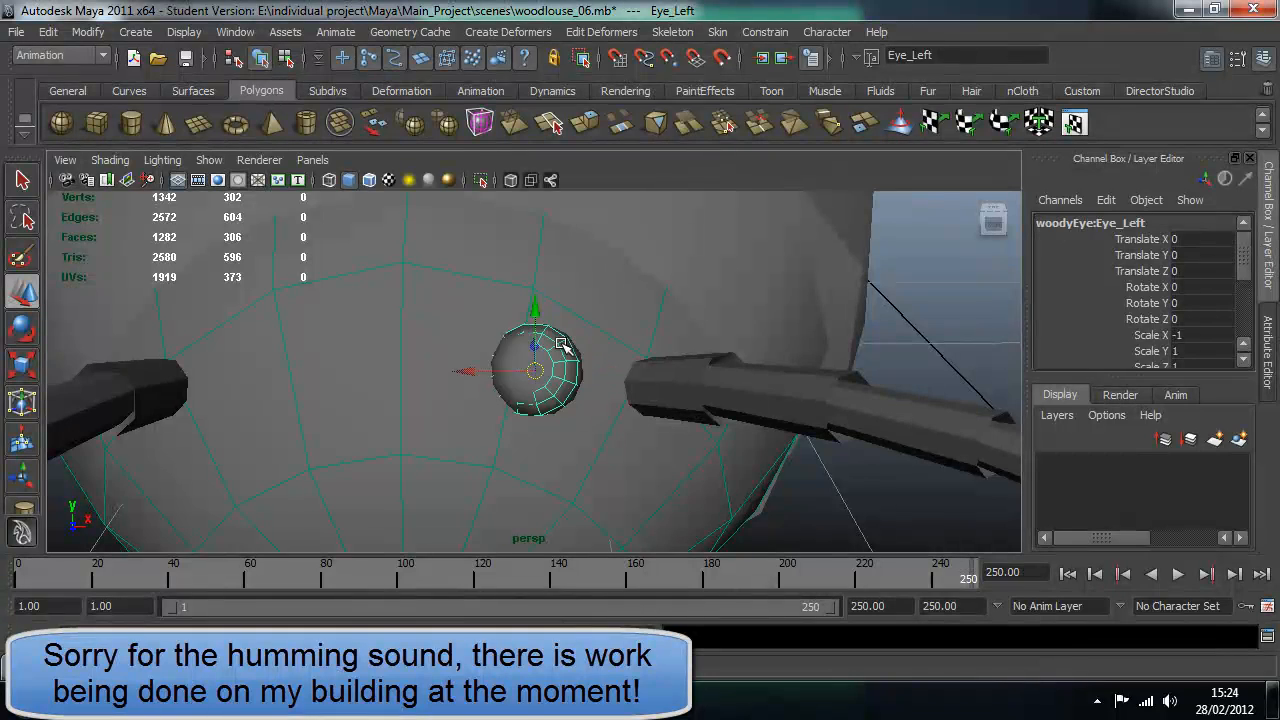
middle_click_drag(313, 378, 267, 361)
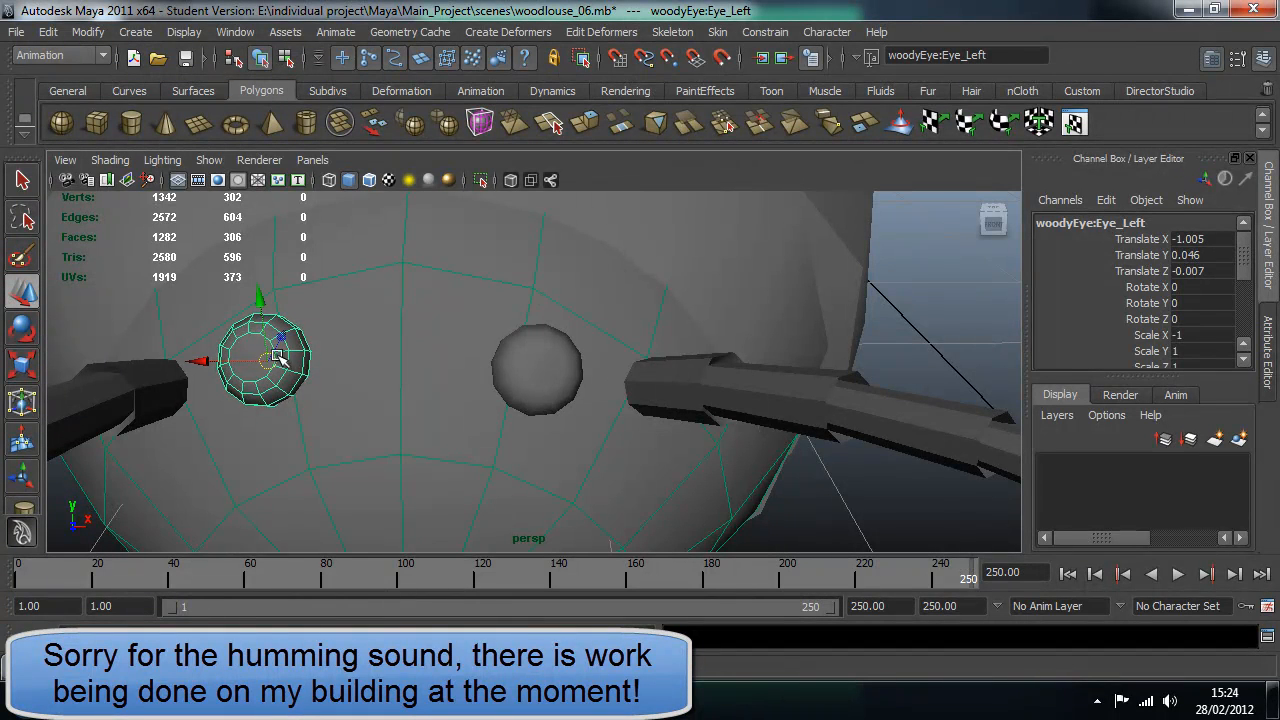
Test the Growth attribute on the imported eye and on the original Eye_Left, and clear the selection
scroll(1073, 250, "down", 2)
left_click(1145, 309)
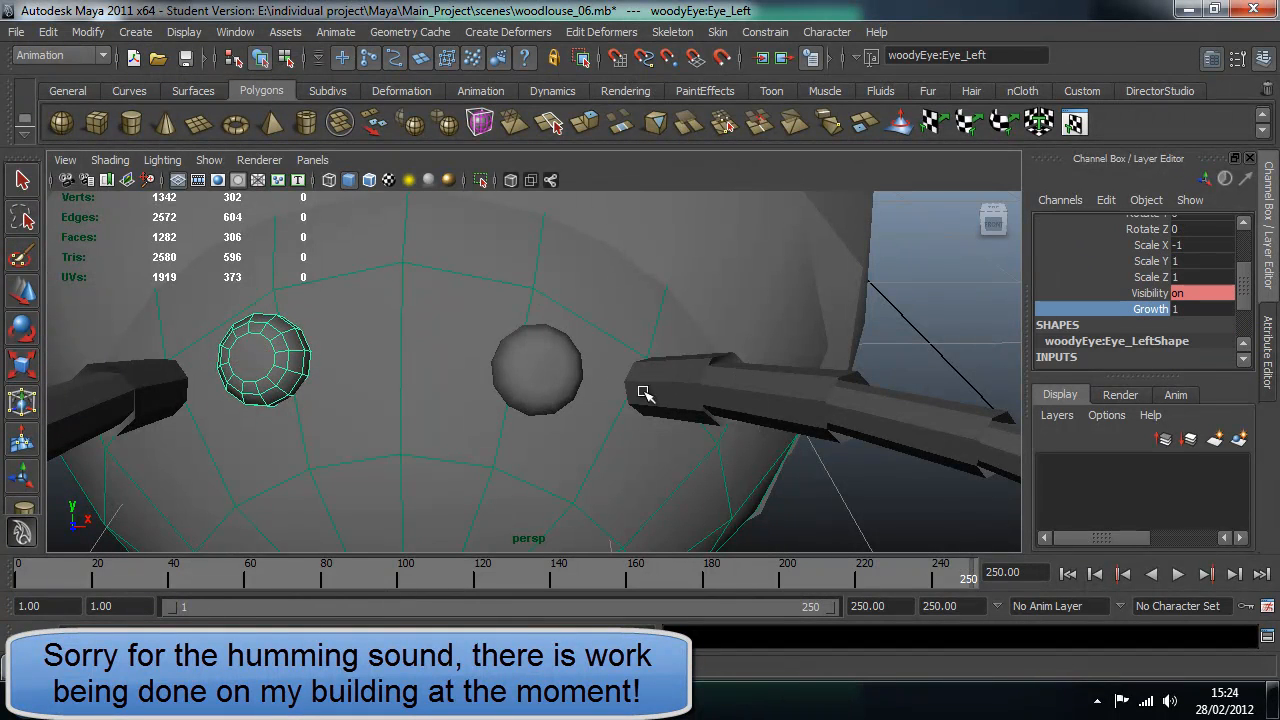
middle_click_drag(645, 392, 630, 388)
left_click(516, 374)
scroll(1049, 305, "down", 2)
left_click(1086, 307)
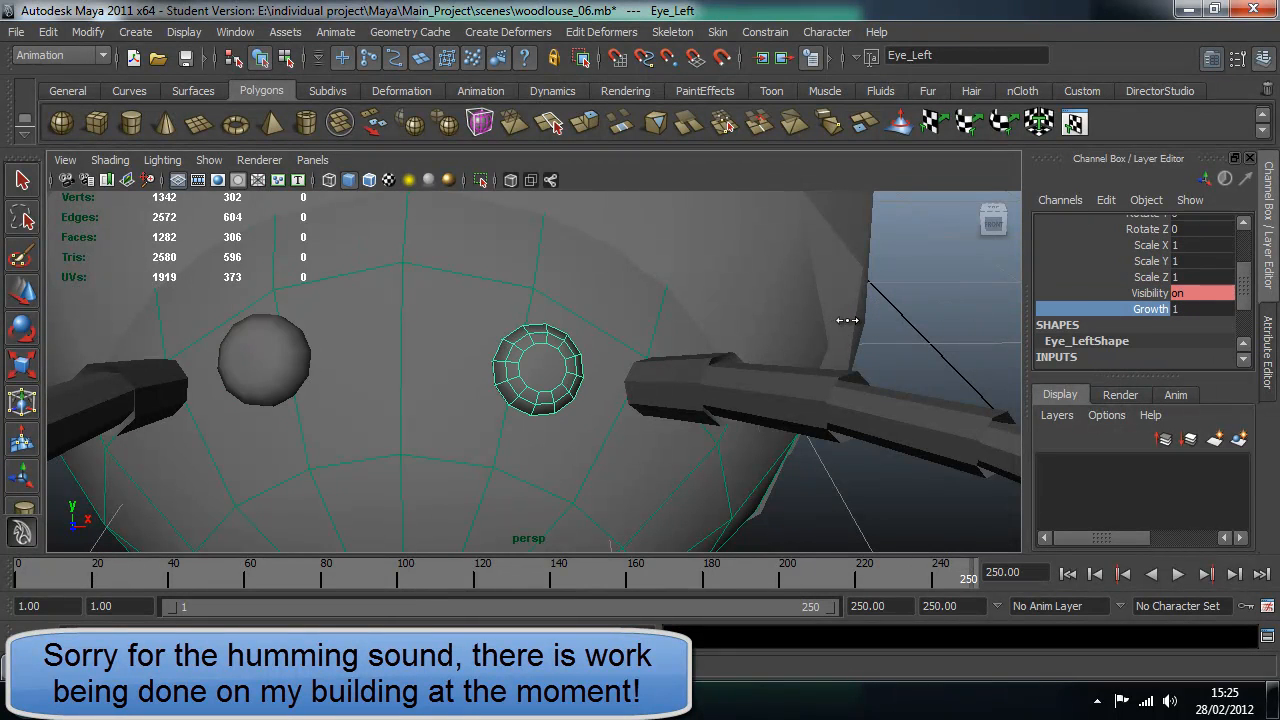
left_click(926, 279)
Select Antenna_Right and adjust its Flex attribute so the antenna bends upward
left_click_drag(764, 474, 805, 474, "alt")
right_click_drag(805, 474, 663, 320, "alt")
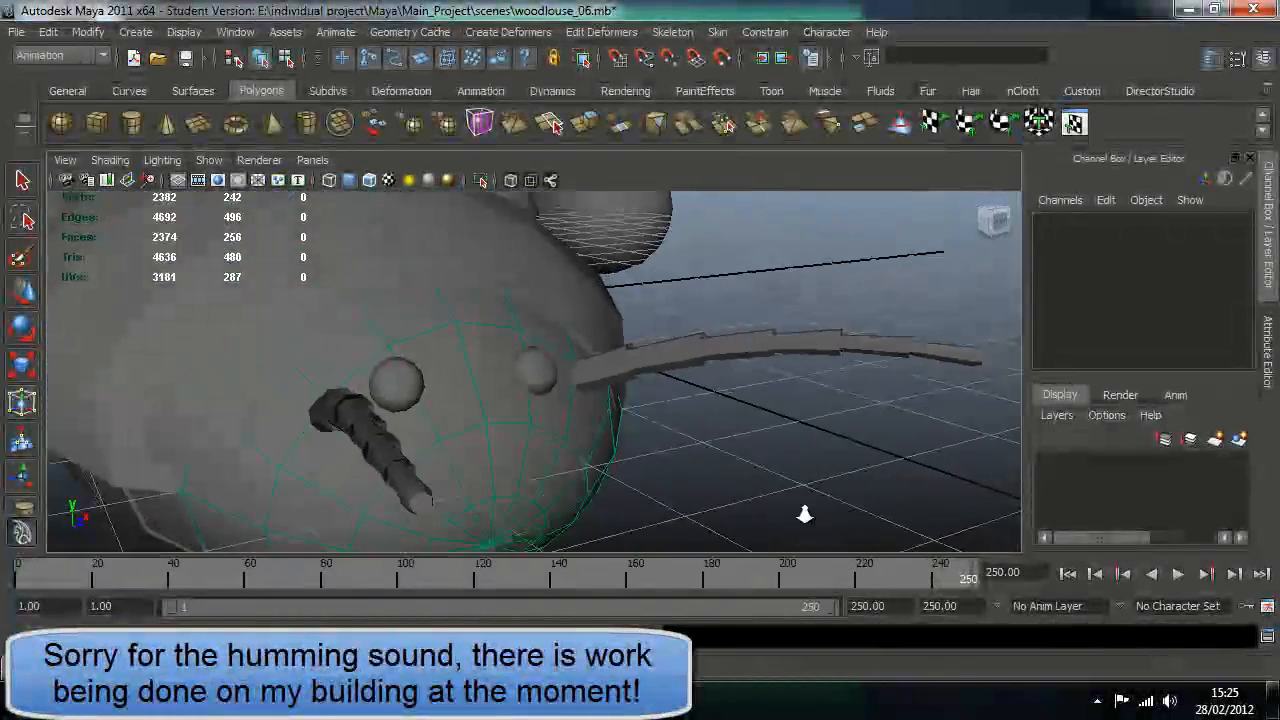
left_click_drag(804, 514, 680, 490, "alt")
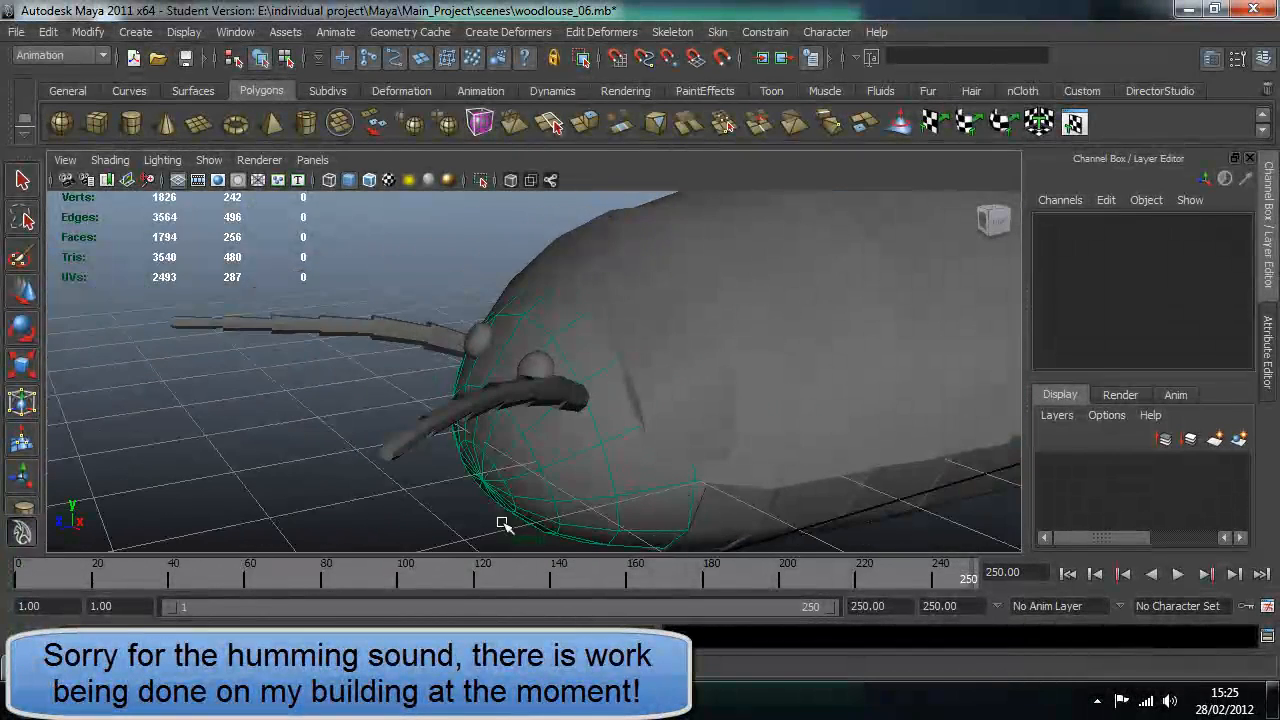
left_click(306, 334)
scroll(1148, 308, "down", 3)
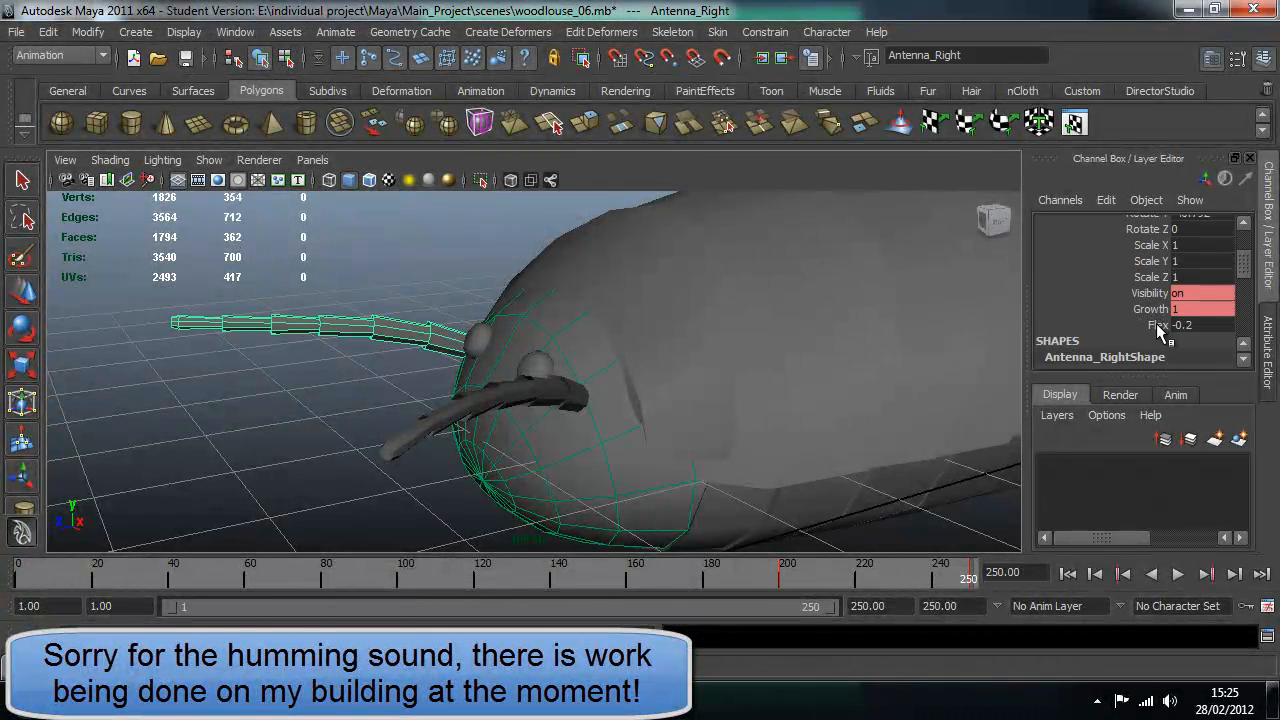
left_click(1158, 325)
middle_click_drag(374, 431, 398, 413)
Select Antenna_Left and lower its Flex to -0.5 to bend the antenna downward
left_click(423, 424)
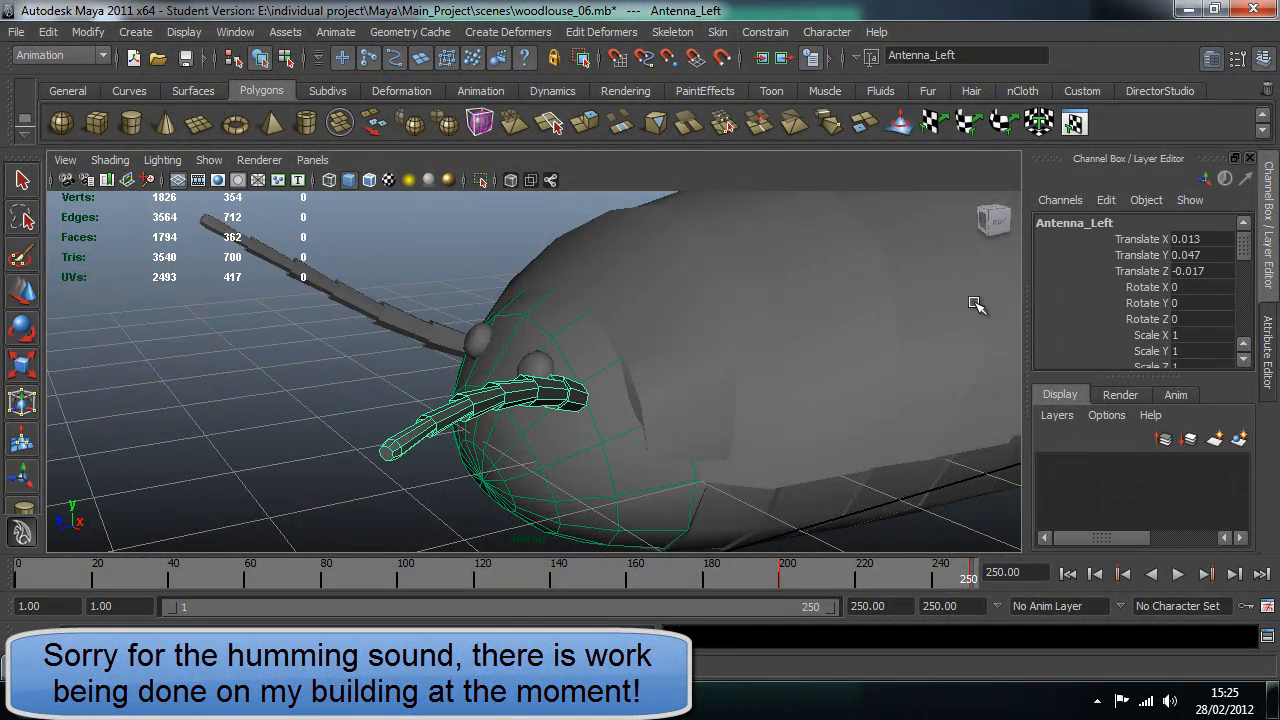
scroll(1140, 300, "down", 5)
left_click(1154, 325)
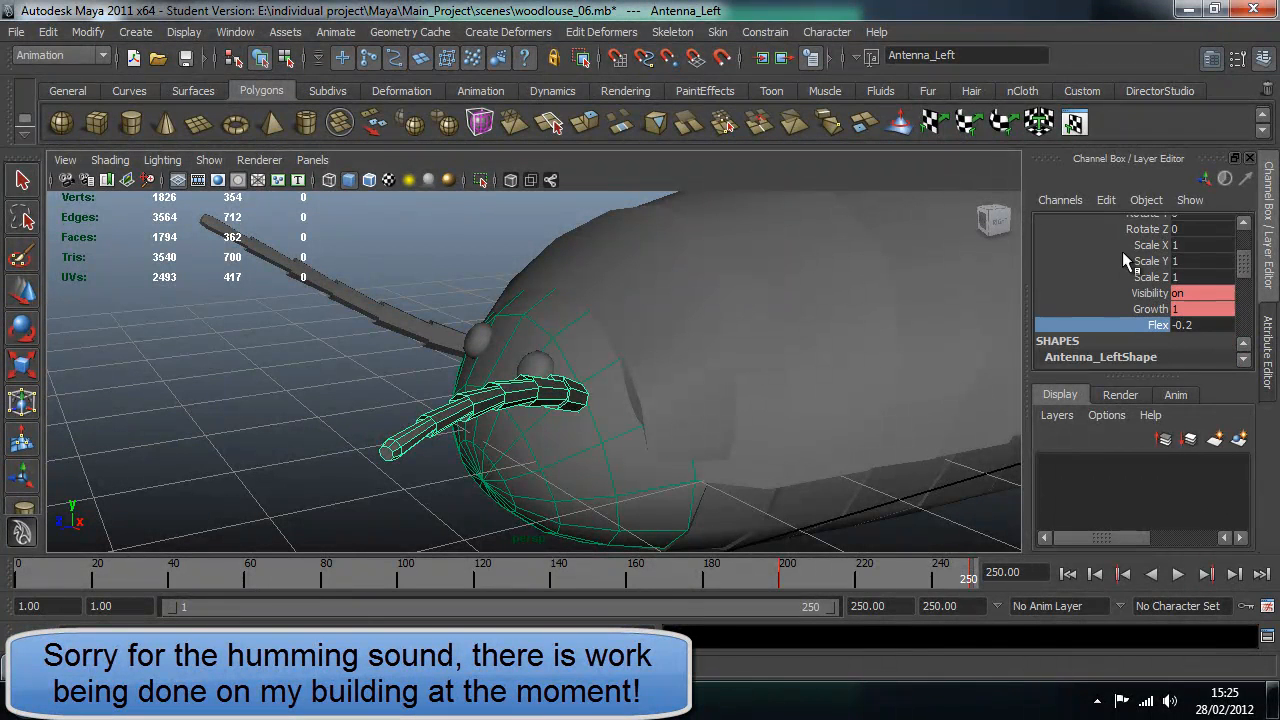
mouse_move(876, 428)
middle_mouse_down()
mouse_move(862, 426)
mouse_move(884, 425)
mouse_move(873, 426)
middle_mouse_up()
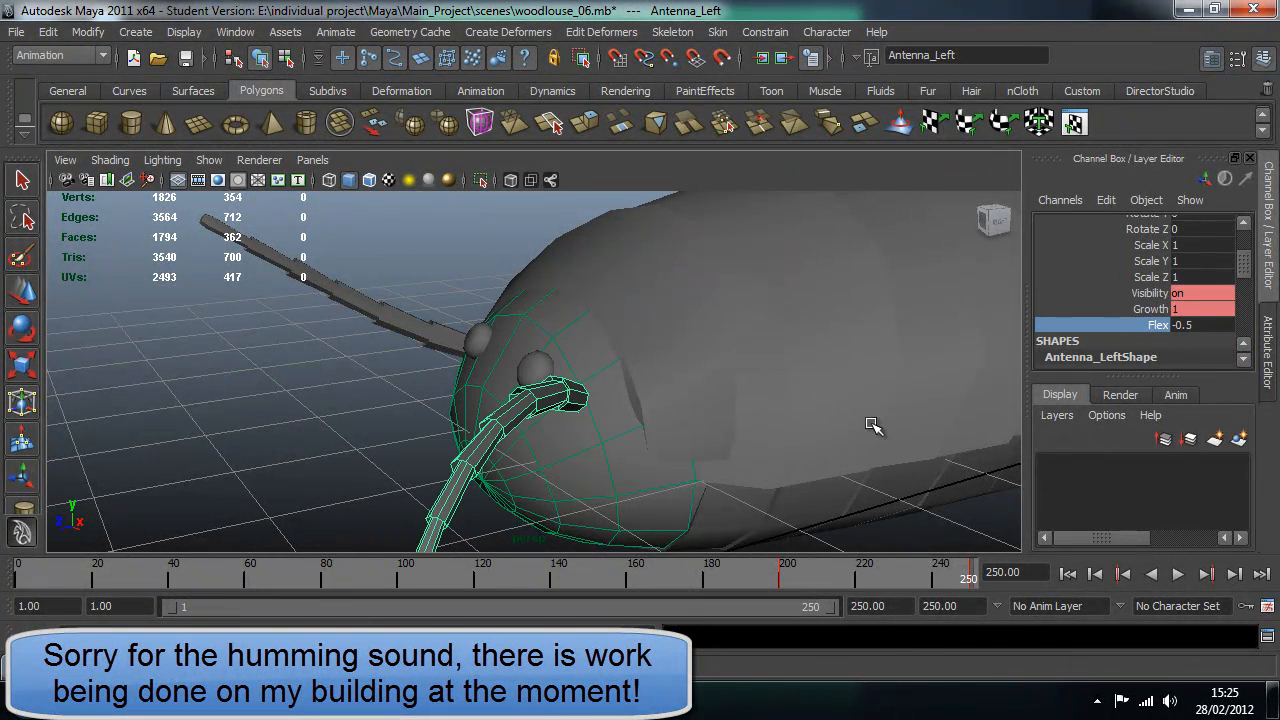
Raise Antenna_Left's Flex to 0.2 so the antenna bends upward
left_click_drag(705, 478, 680, 455, "alt")
middle_click_drag(680, 455, 677, 449)
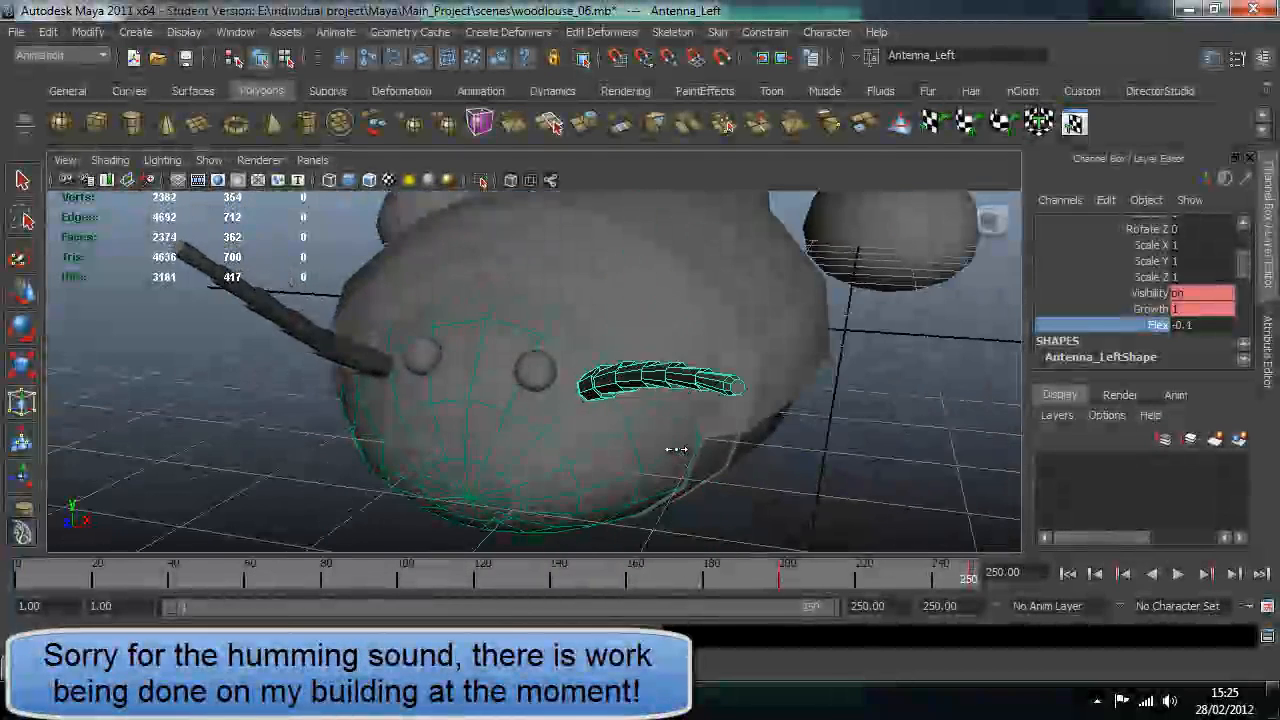
left_click_drag(677, 449, 811, 423, "alt")
Expand Antenna_Left's antennaBend inputs and test the Low Bound with negative values, returning it to 0
scroll(1086, 329, "down", 3)
scroll(1086, 319, "down", 2)
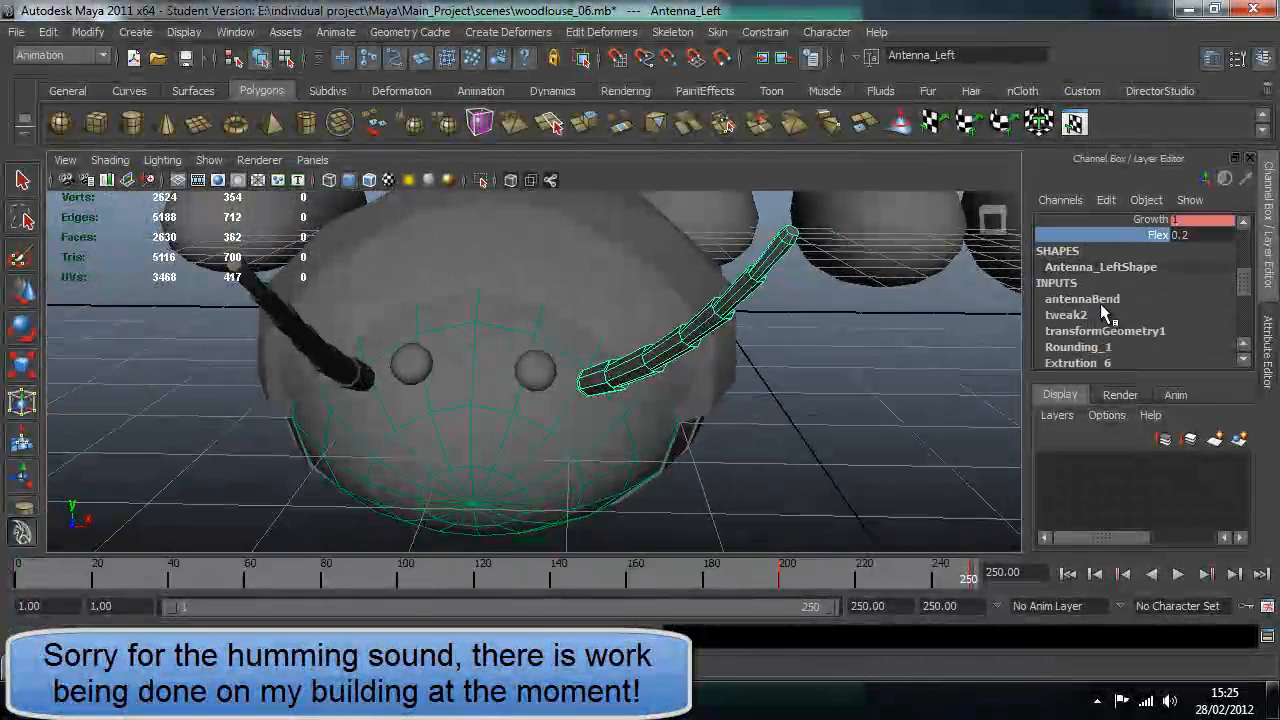
left_click(1095, 300)
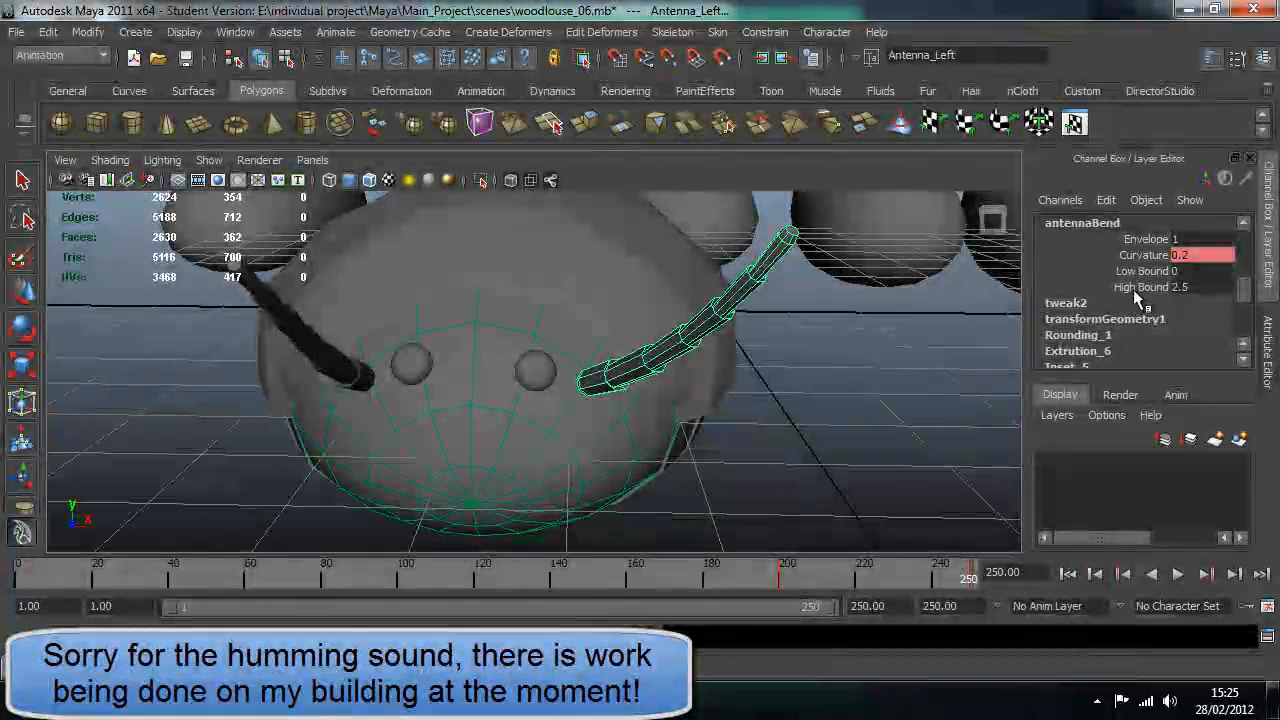
left_click(1145, 274)
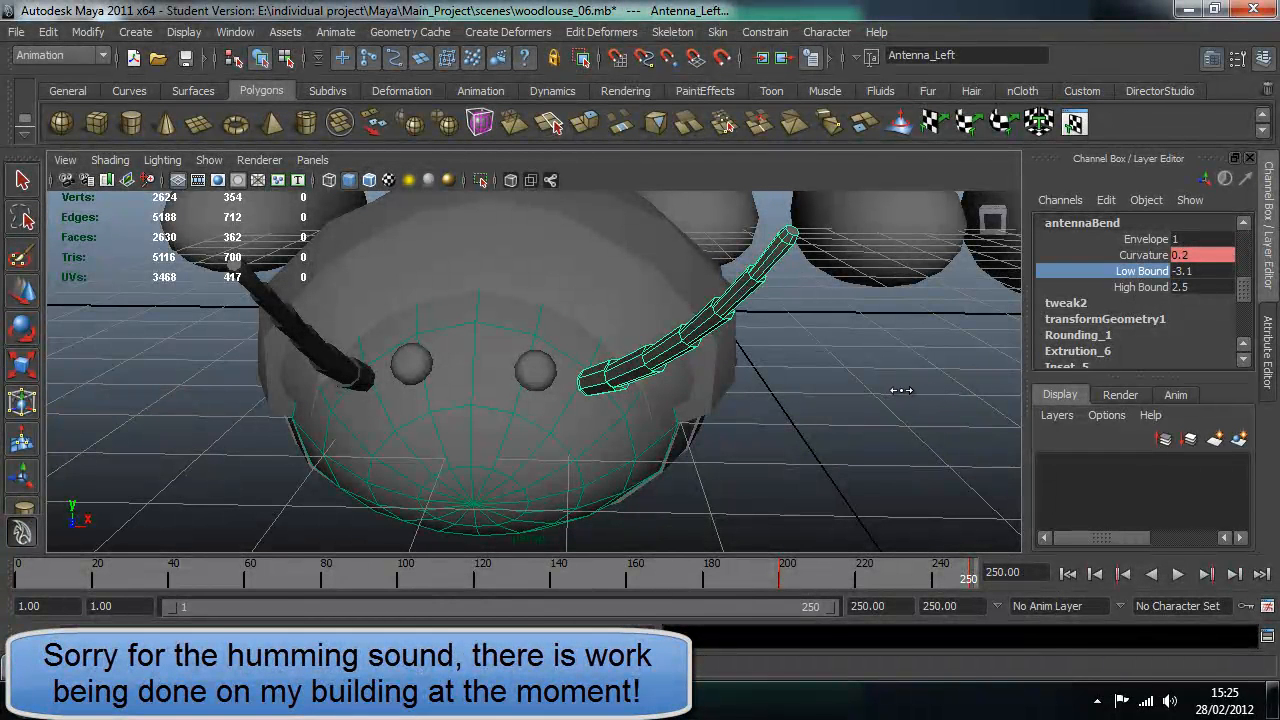
middle_click_drag(901, 390, 949, 389)
Lower antennaBend's High Bound to 1 on Antenna_Left and test the bend with Flex at 1
left_click(1157, 289)
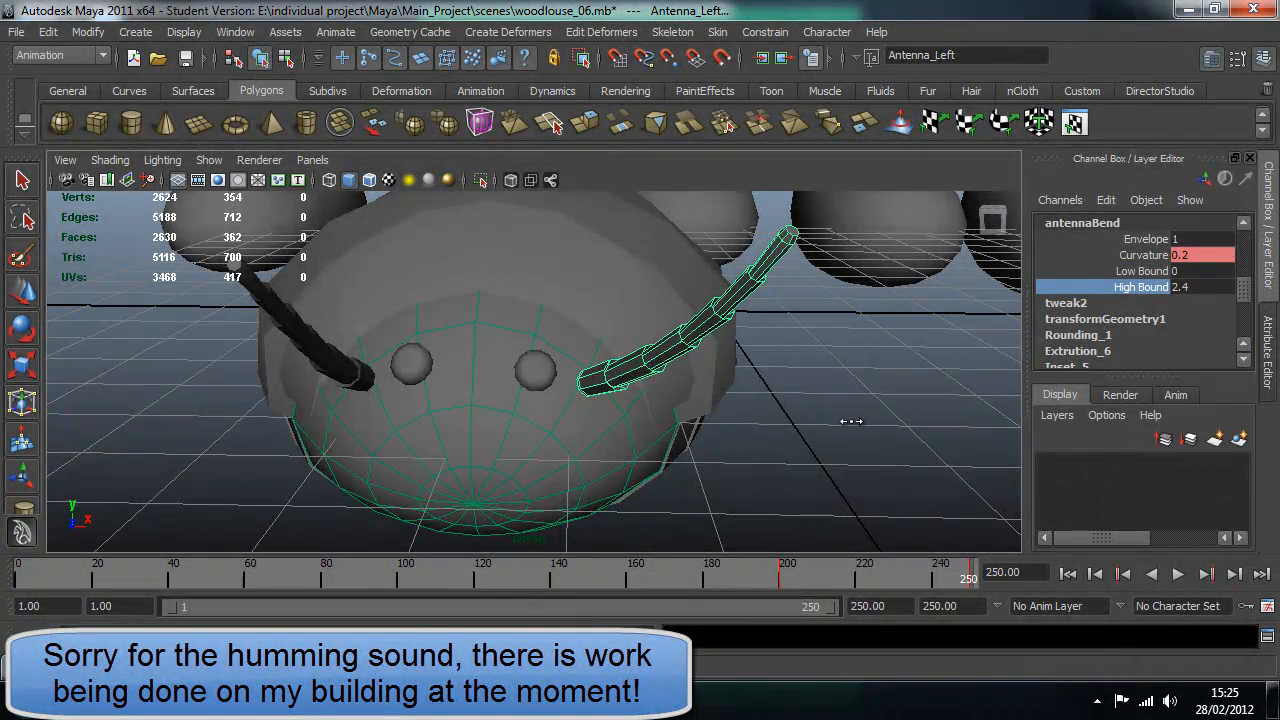
mouse_move(851, 421)
middle_mouse_down()
mouse_move(818, 416)
mouse_move(838, 420)
middle_mouse_up()
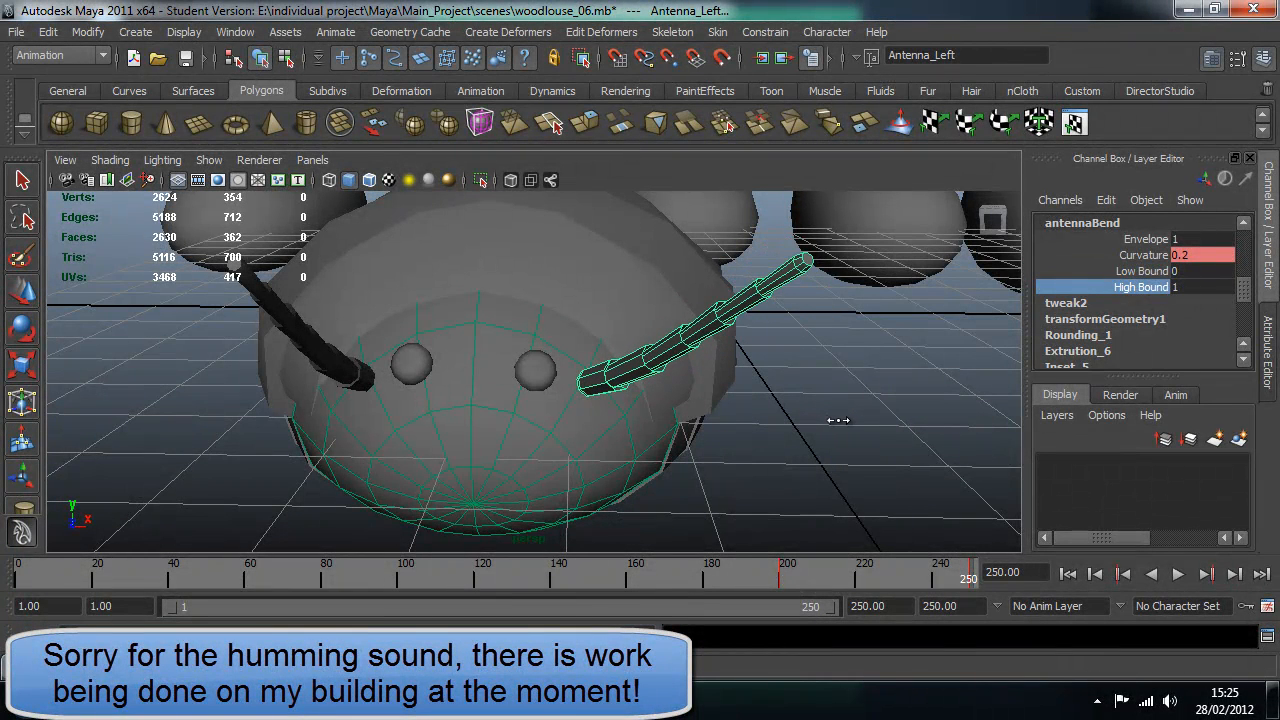
scroll(1111, 303, "up", 3)
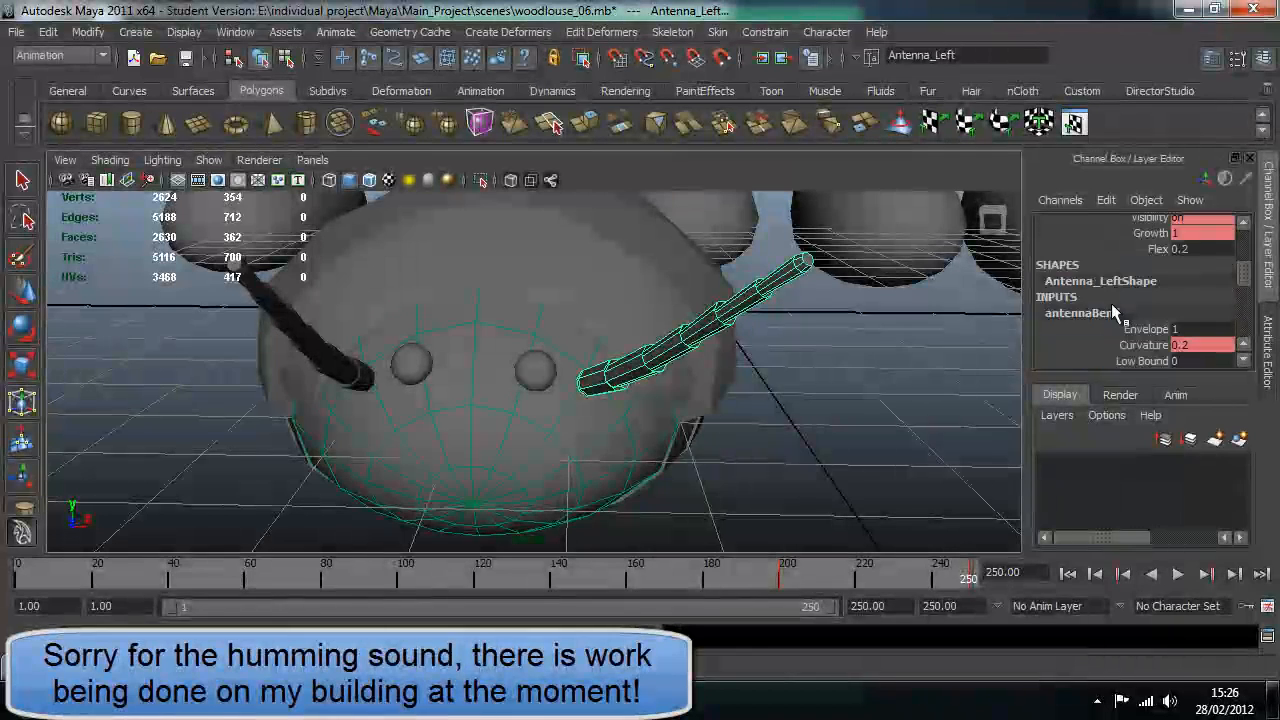
left_click(1139, 236)
left_click(1140, 249)
middle_click_drag(918, 343, 925, 341)
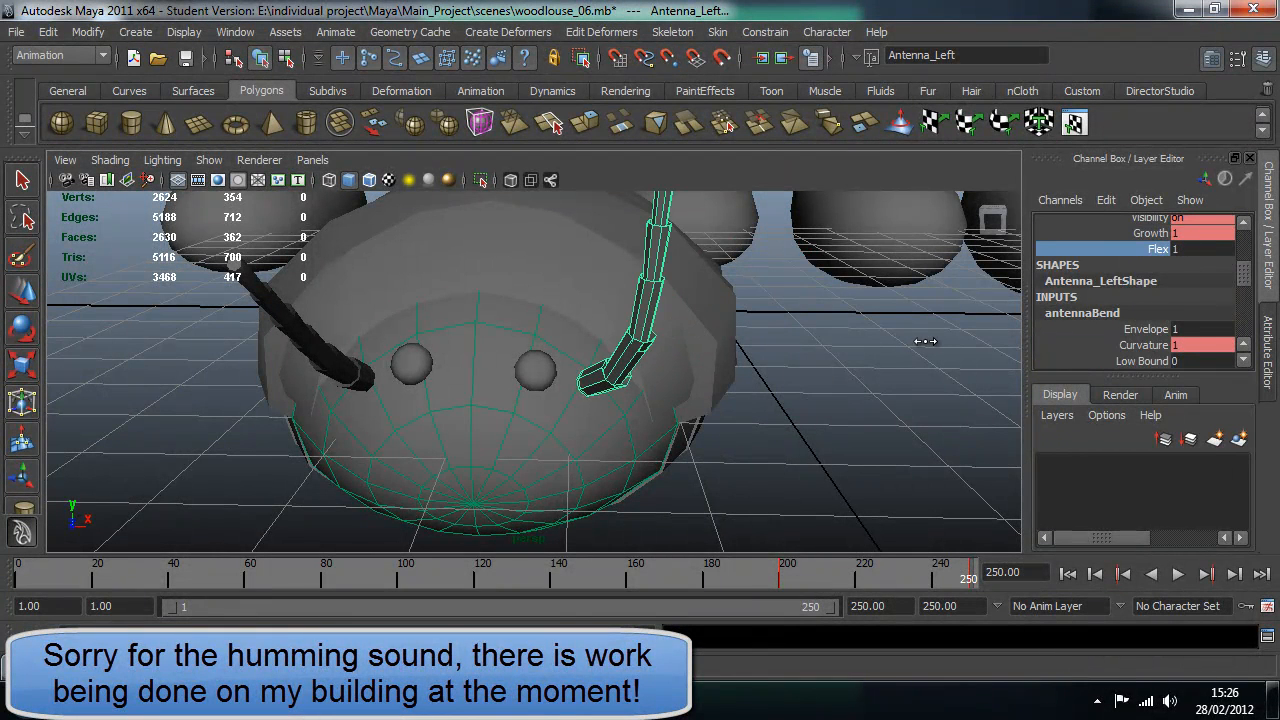
Set antennaBend's High Bound to 2.5 on Antenna_Left so the bend reaches farther along the antenna
scroll(1137, 338, "down", 1)
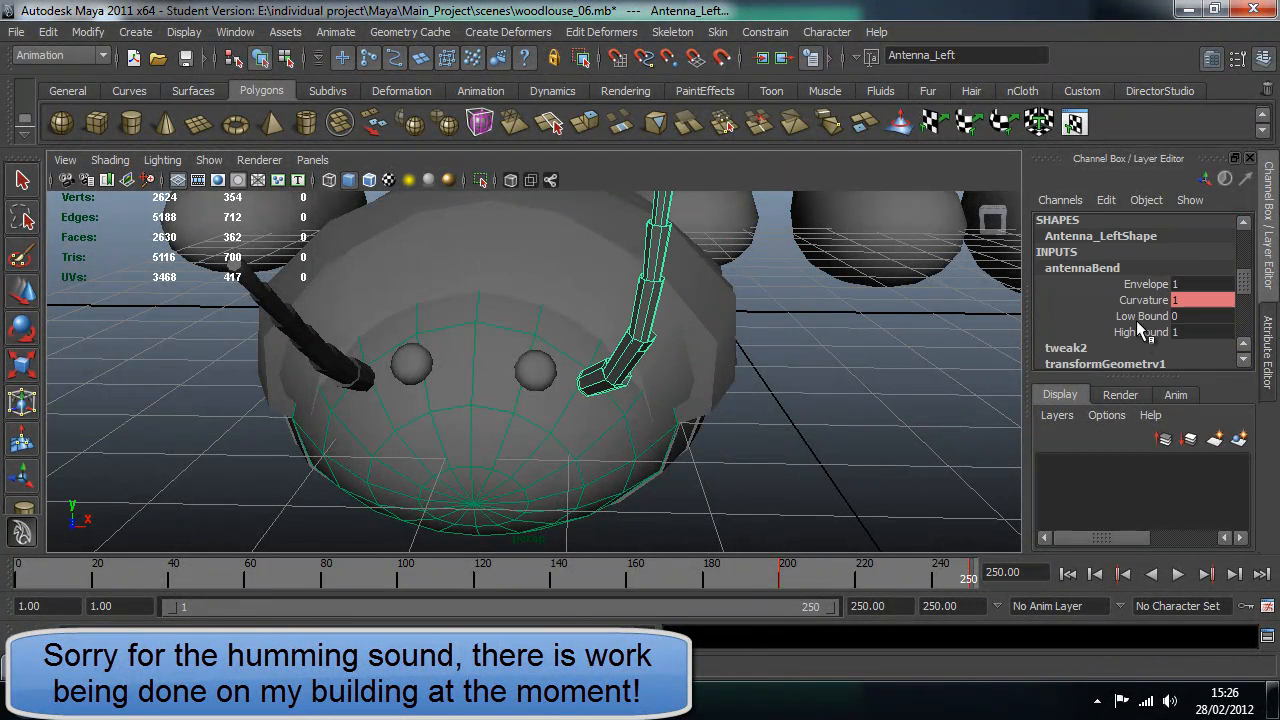
left_click(1140, 331)
middle_click_drag(858, 402, 875, 402)
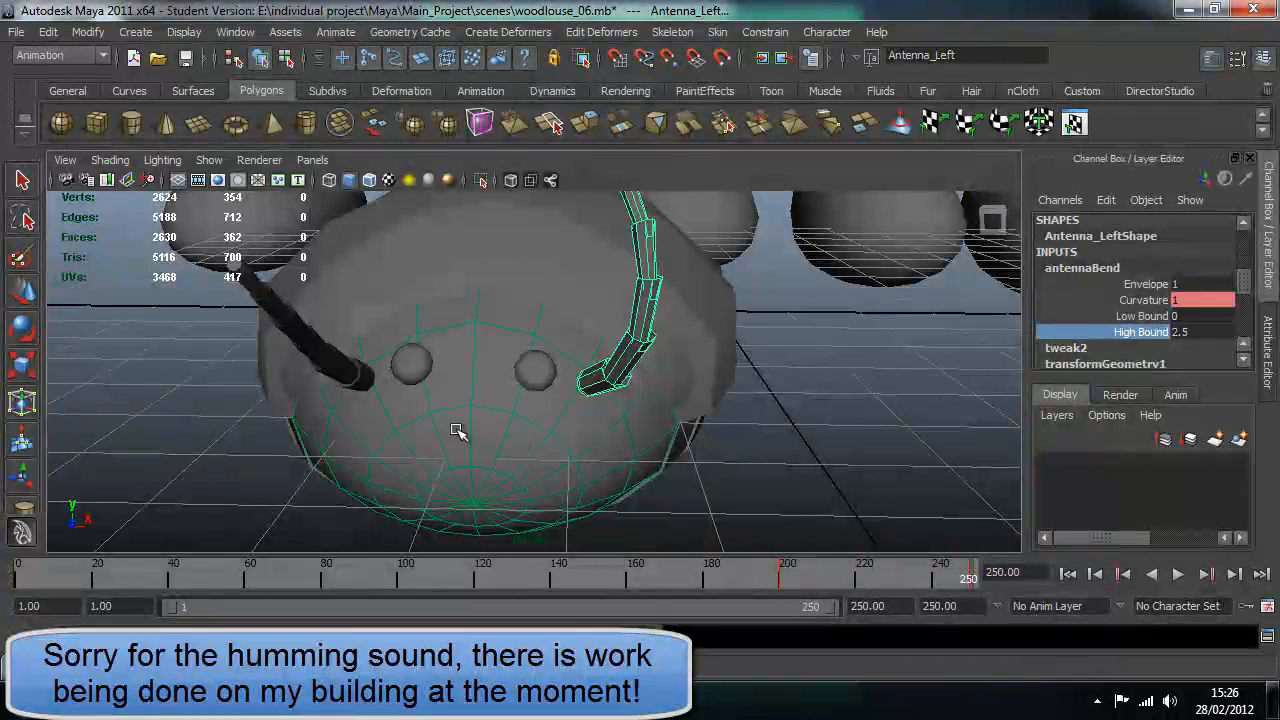
Select Antenna_Right and set the High Bound of its antenna:antennaBend input to 2.5
left_click(330, 366)
scroll(1190, 316, "down", 4)
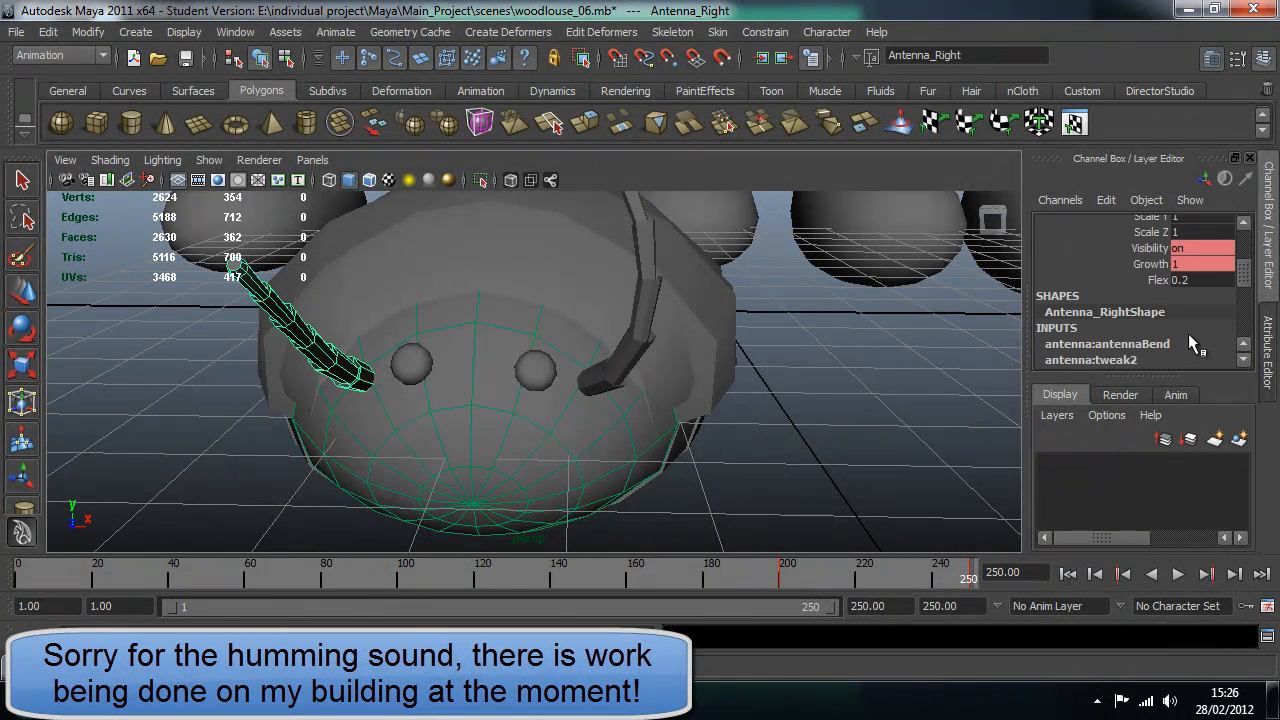
left_click(1171, 342)
scroll(1172, 338, "down", 2)
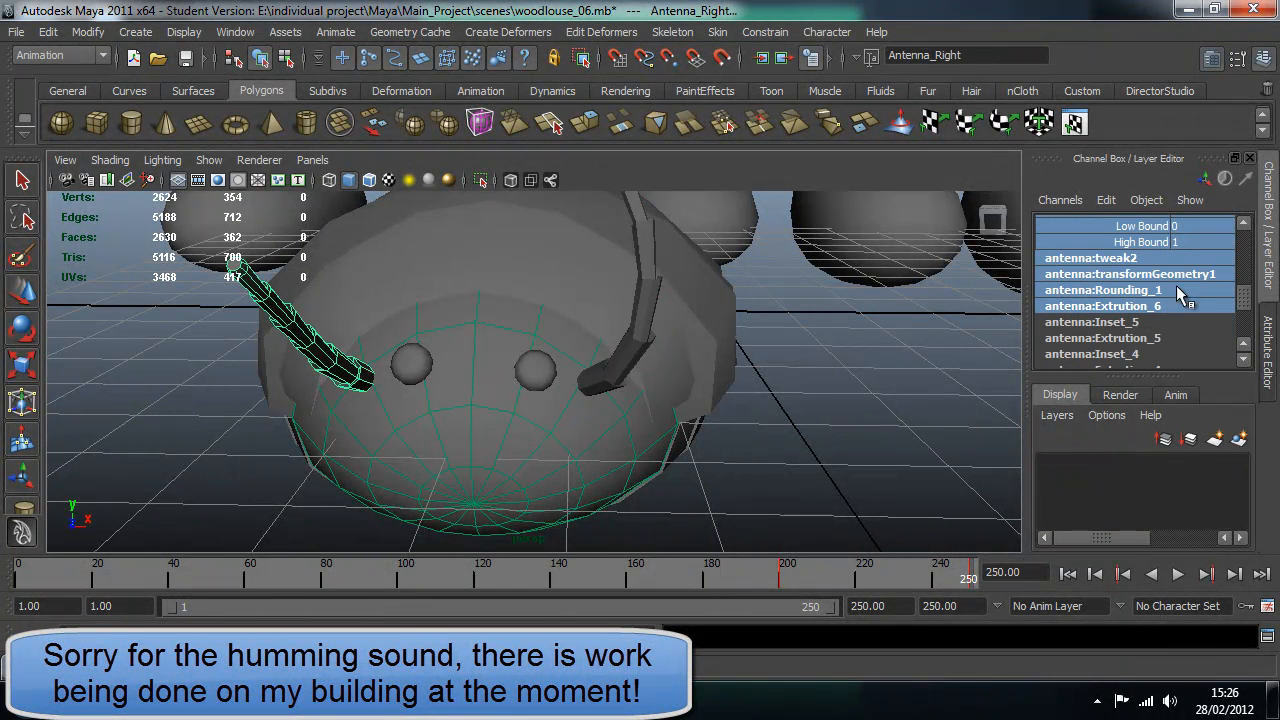
scroll(1176, 285, "up", 8)
scroll(1170, 282, "down", 3)
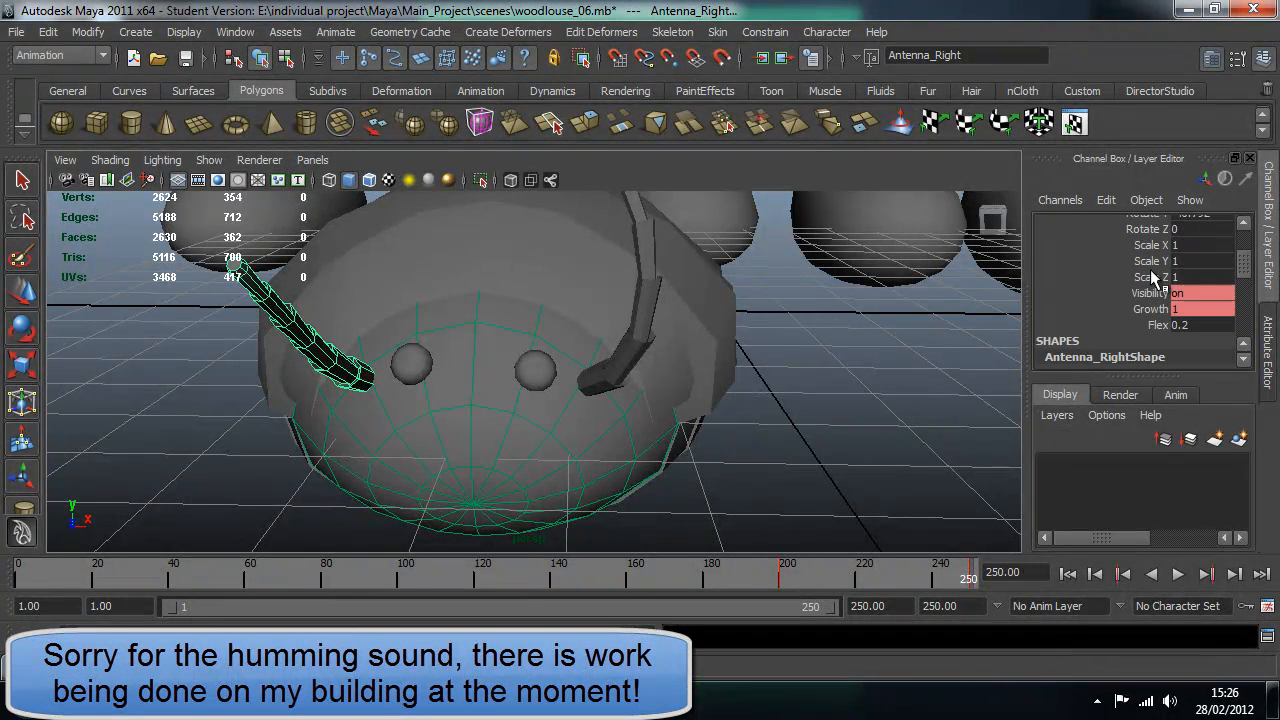
scroll(1160, 290, "down", 4)
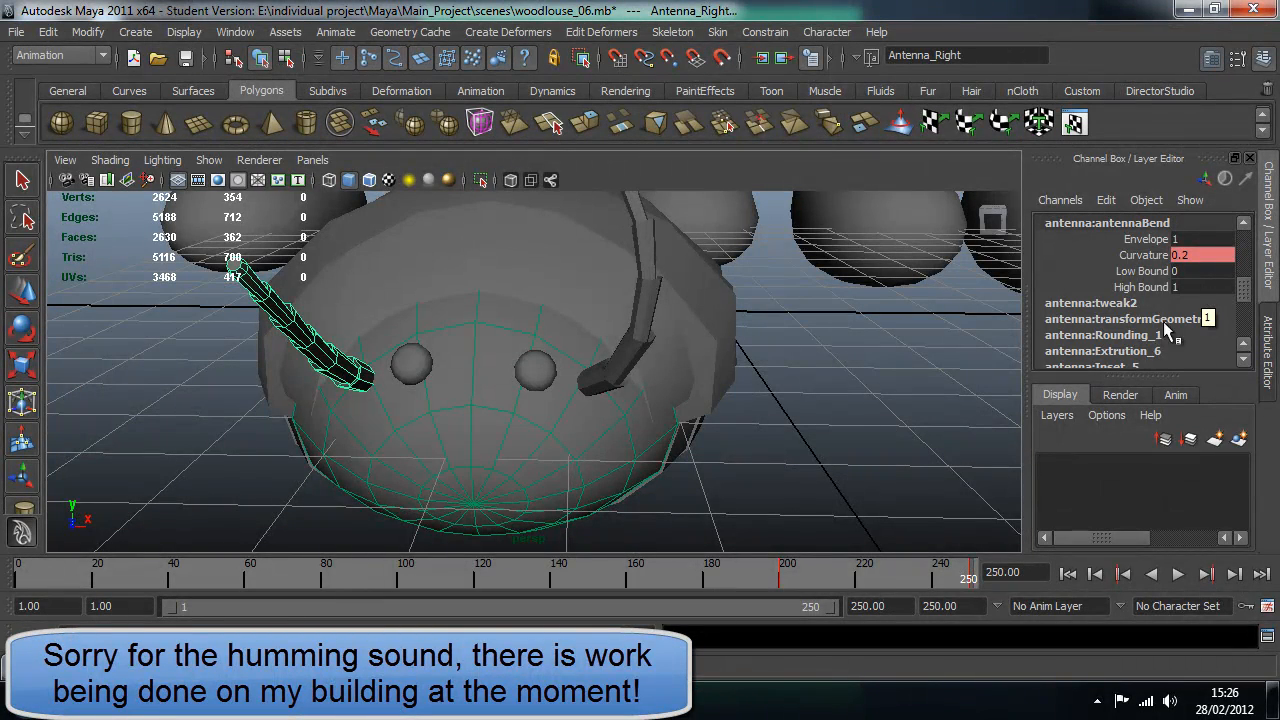
middle_click_drag(720, 400, 775, 427, "alt")
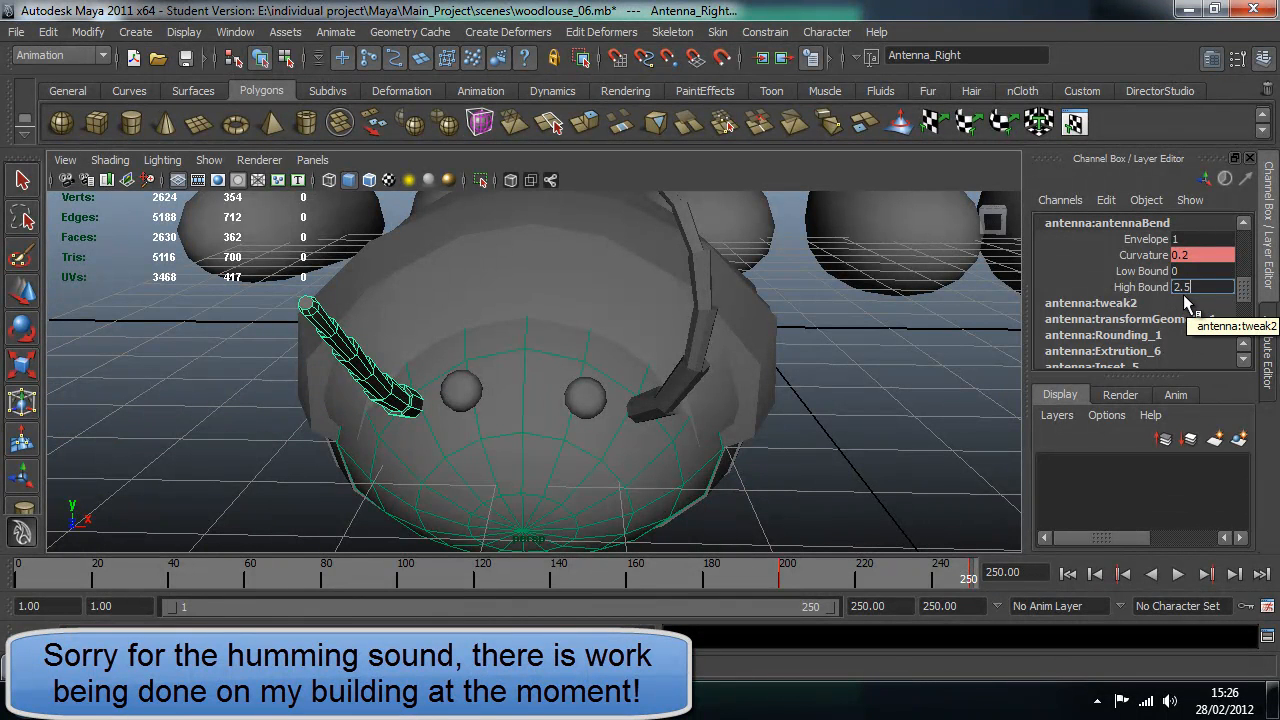
key("Return")
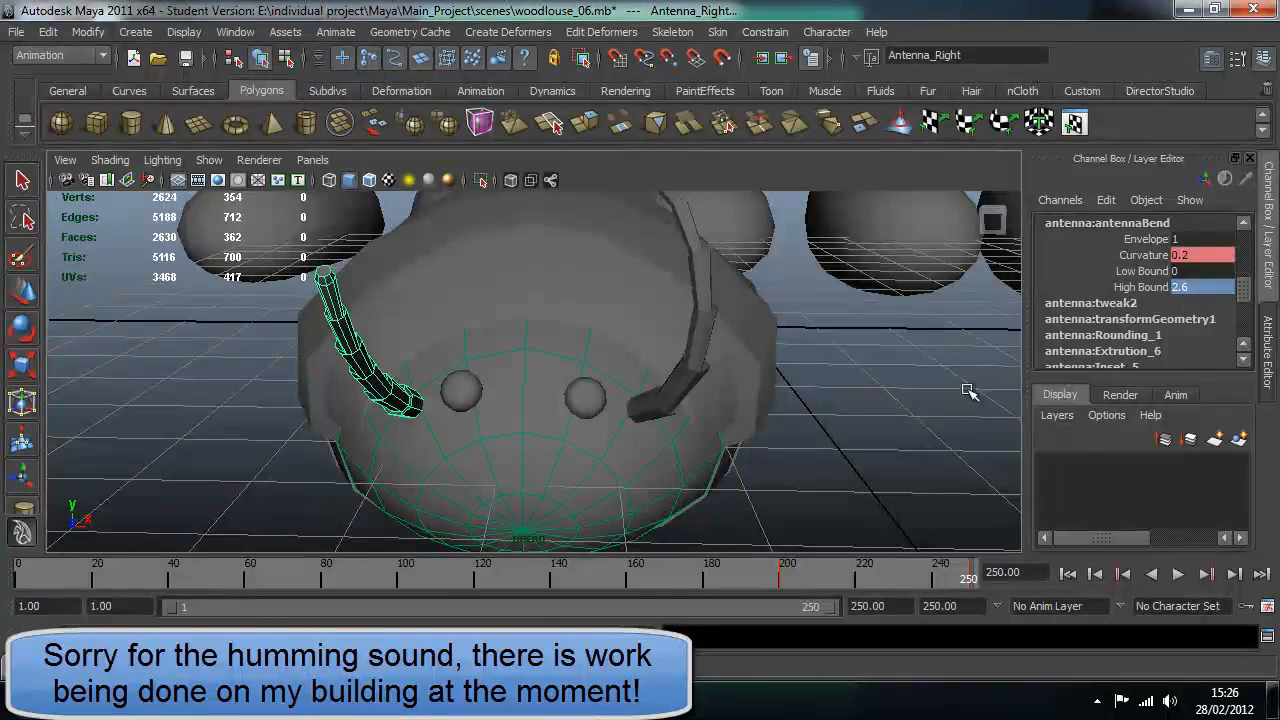
Select Antenna_Left and lower its Flex to -0.3 so the antenna curves downward
left_click_drag(880, 430, 396, 447, "alt")
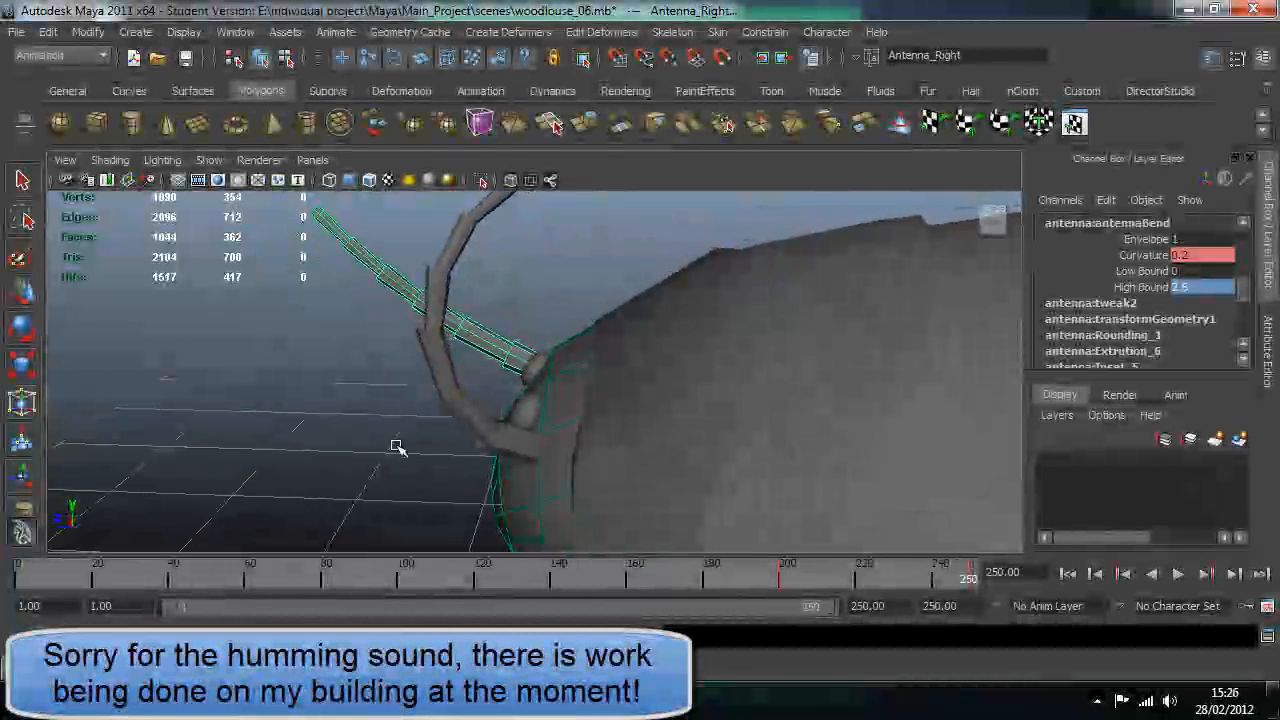
left_click(438, 387)
scroll(1175, 318, "down", 4)
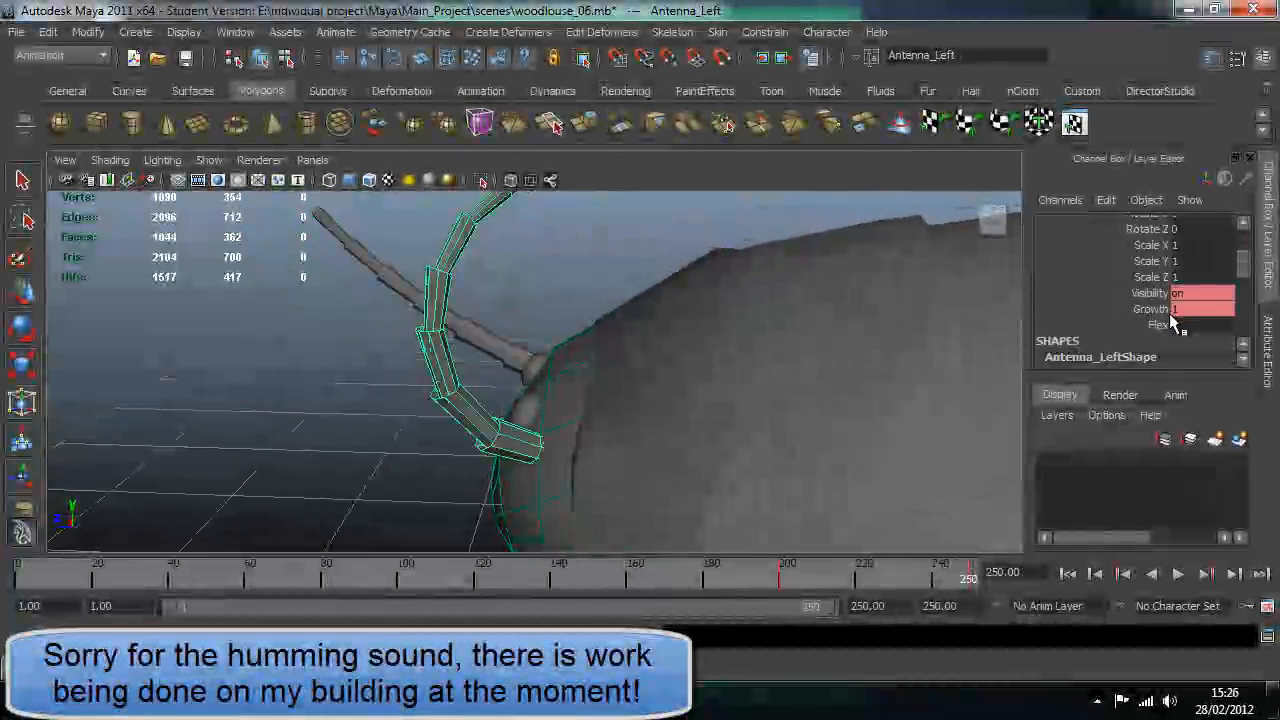
left_click(1157, 325)
middle_click_drag(852, 417, 830, 408)
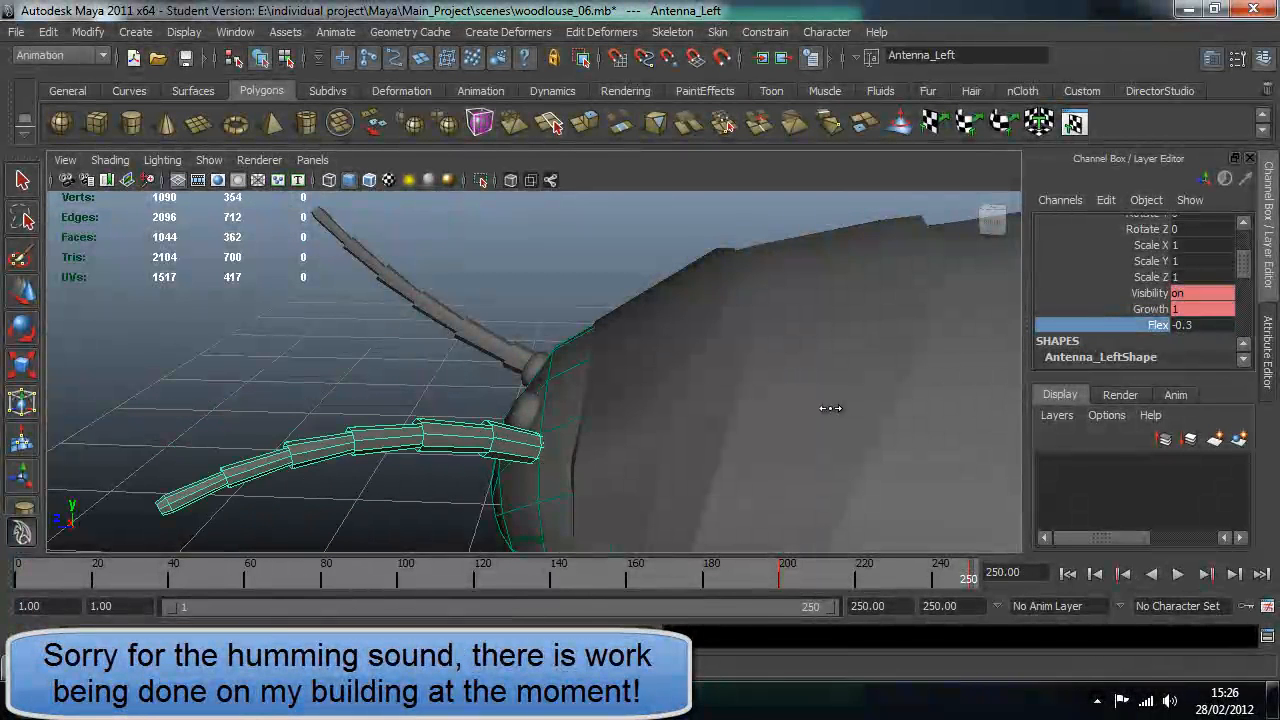
Lower Antenna_Right's Flex until it curves downward like the left antenna, and clear the selection
left_click(497, 357)
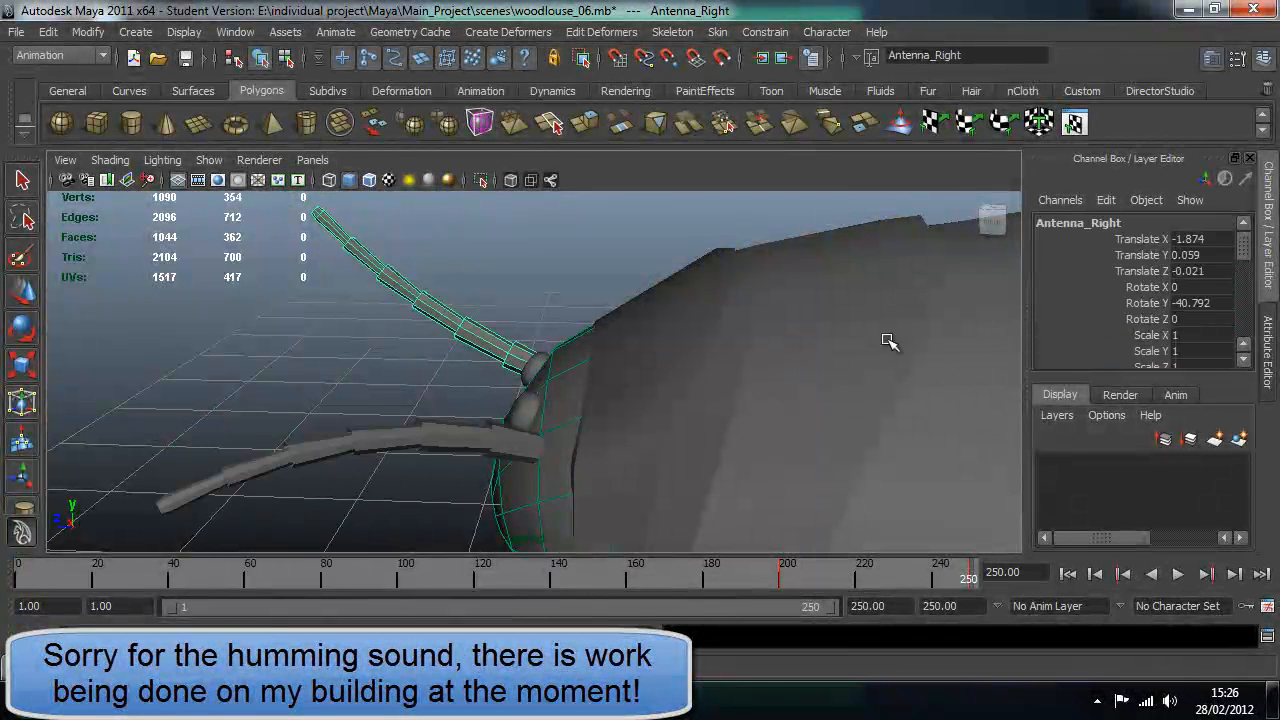
left_click(1125, 325)
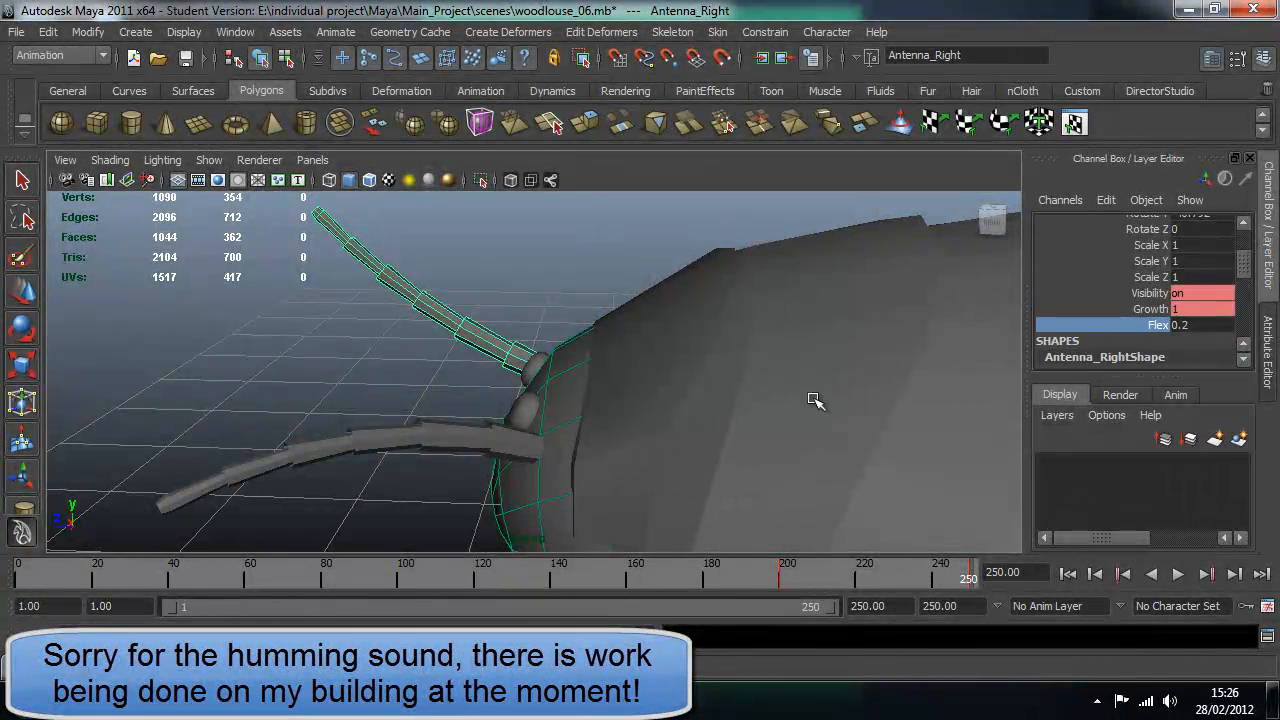
middle_click_drag(818, 403, 735, 422)
left_click(452, 402)
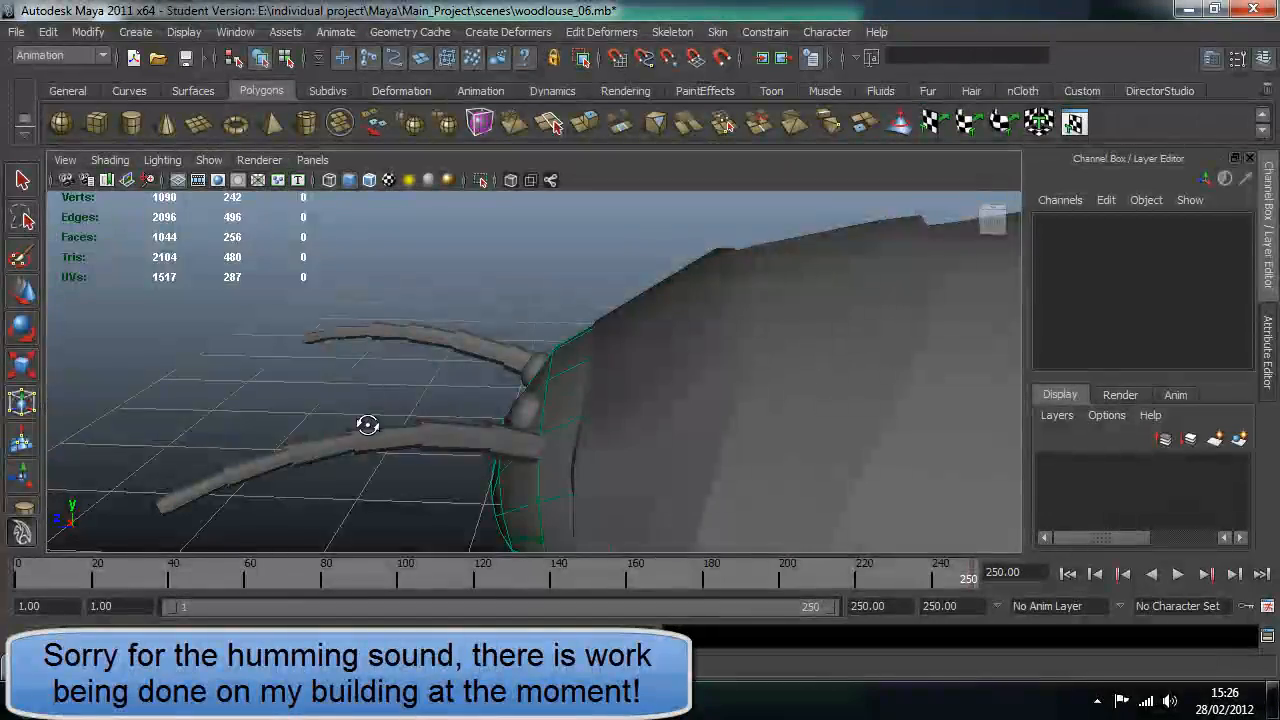
Turn off the live surface on the eggBase head
left_click_drag(366, 423, 659, 430, "alt")
right_click_drag(662, 431, 425, 312, "alt")
left_click_drag(425, 313, 677, 460, "alt")
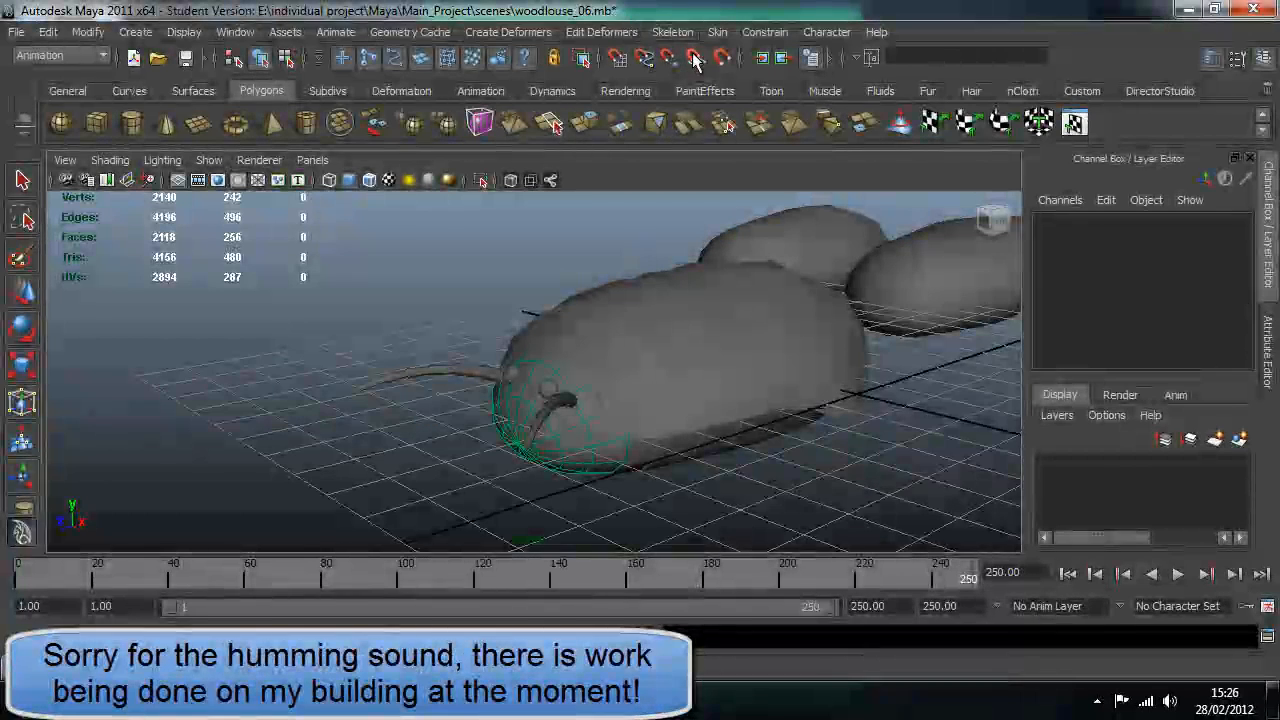
left_click(721, 60)
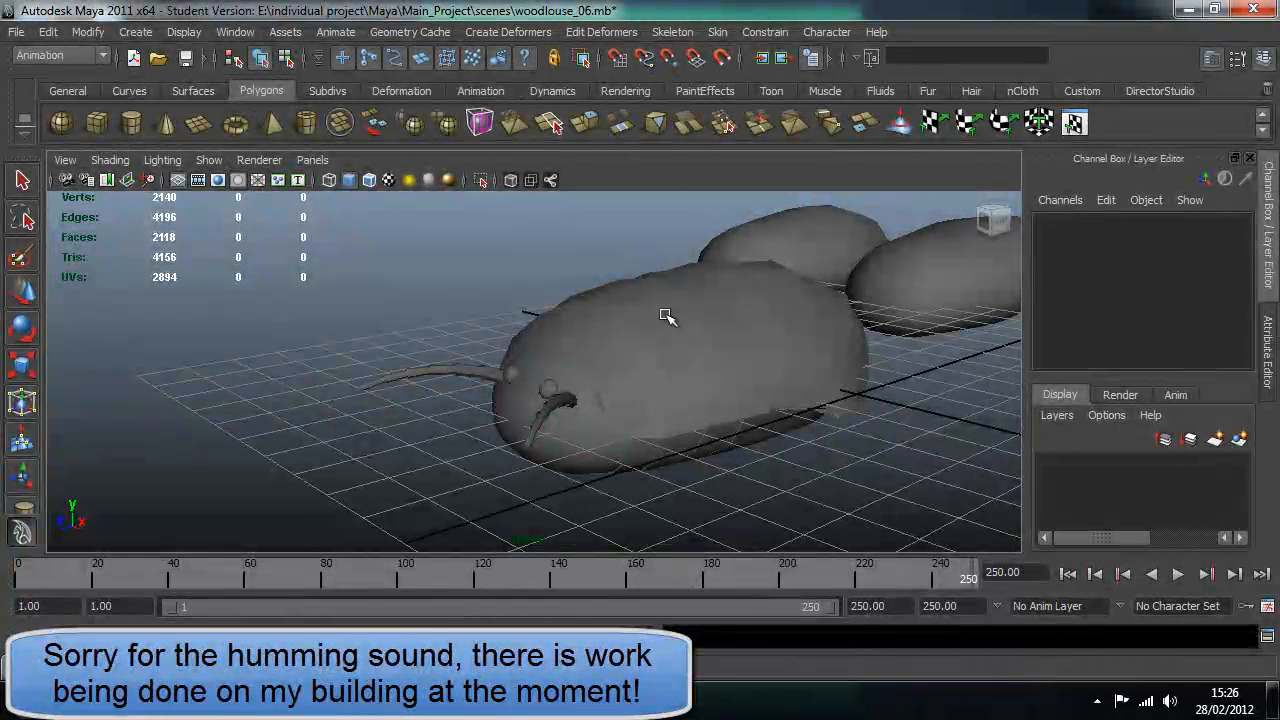
Select Eye_Left, go to frame 225, and key its Growth at 0
left_click(549, 387)
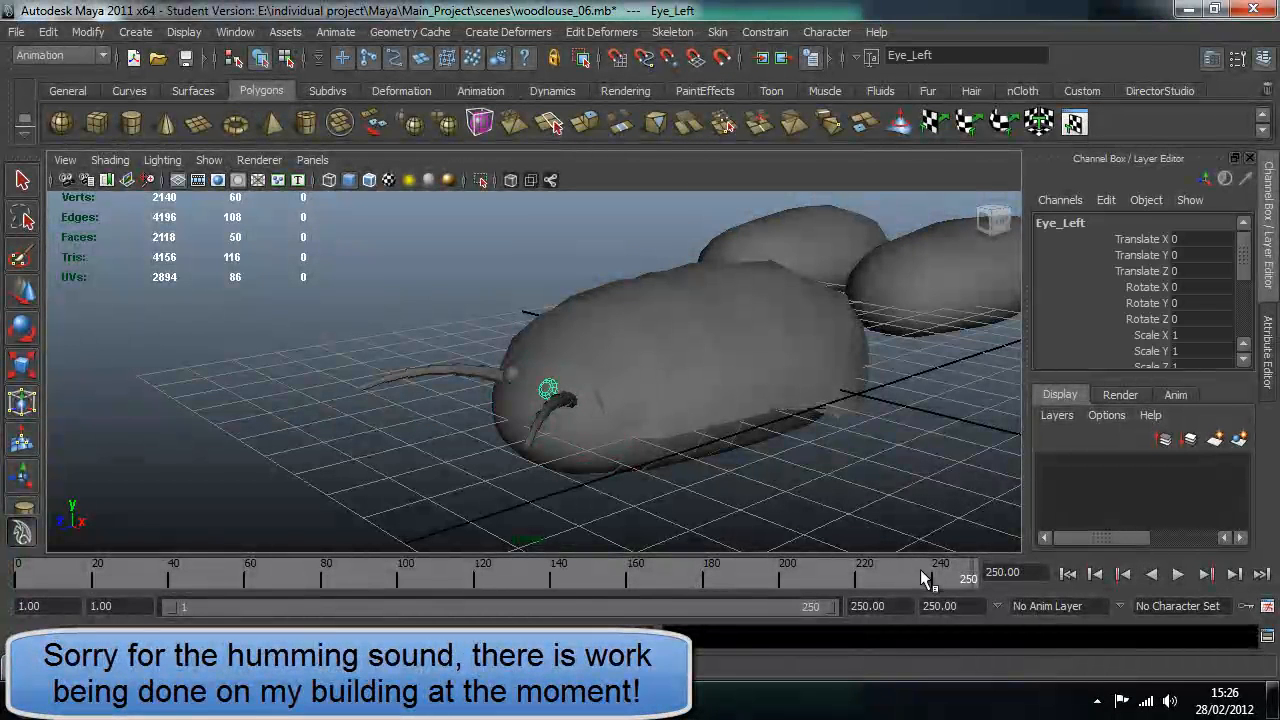
left_click_drag(921, 571, 894, 586)
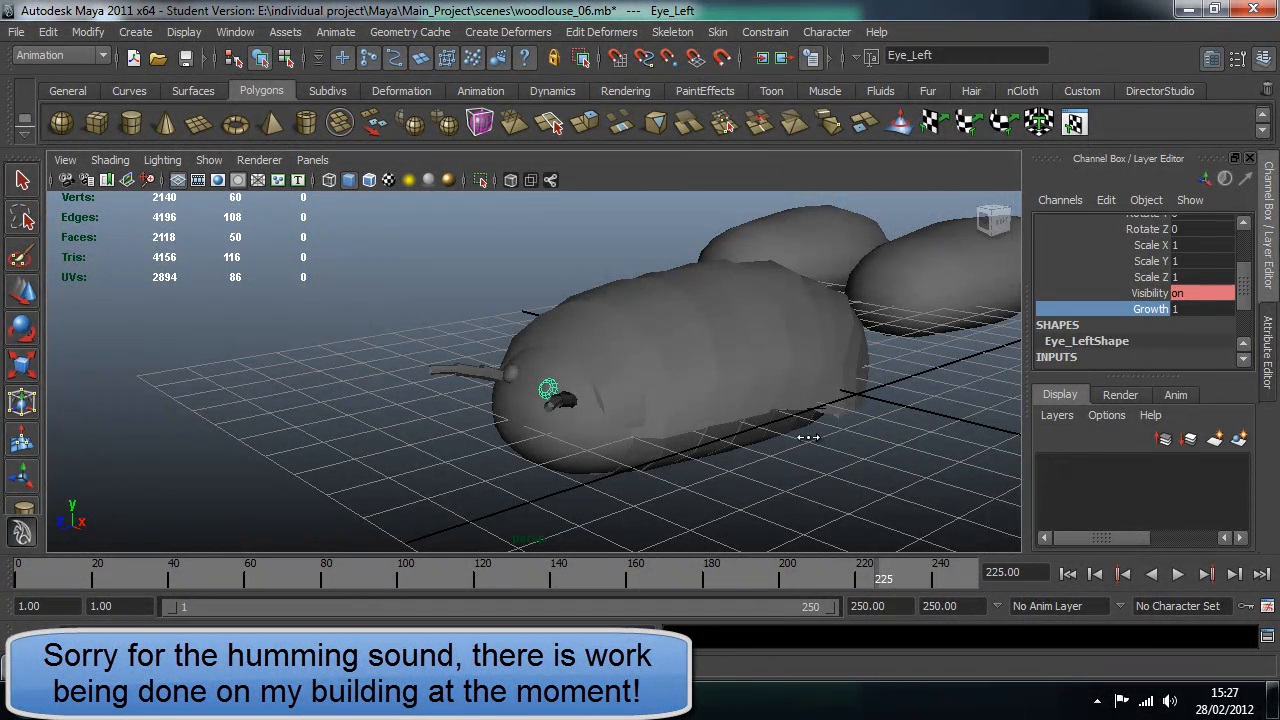
middle_click_drag(808, 437, 800, 424)
right_click(1147, 320)
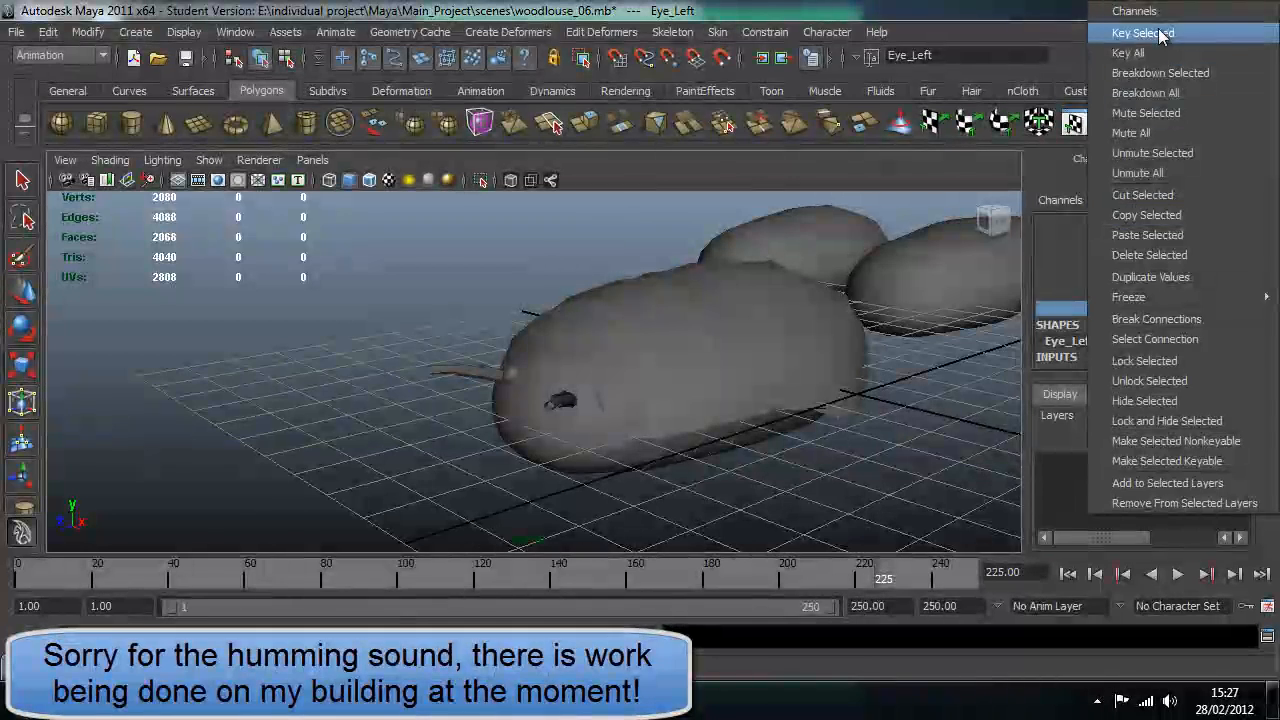
left_click(1150, 31)
Key Eye_Left's Growth at frame 250 with the eye fully grown
key("alt+v")
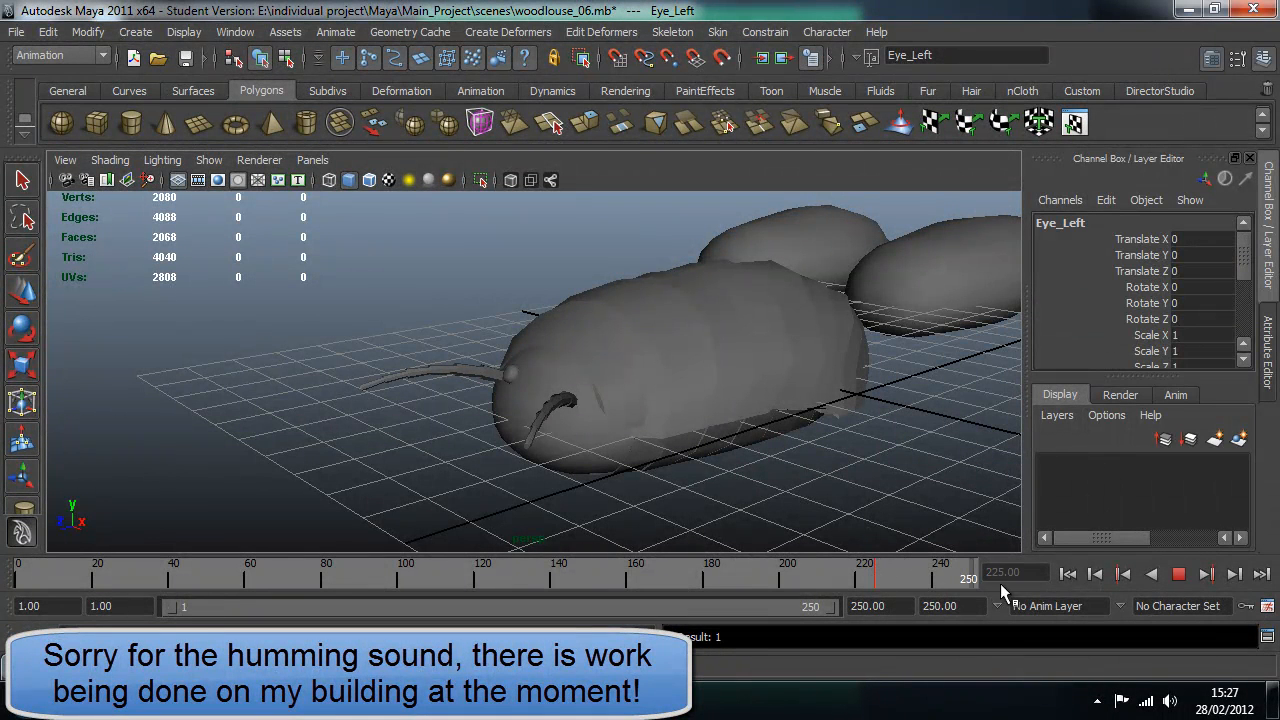
scroll(1154, 345, "down", 1)
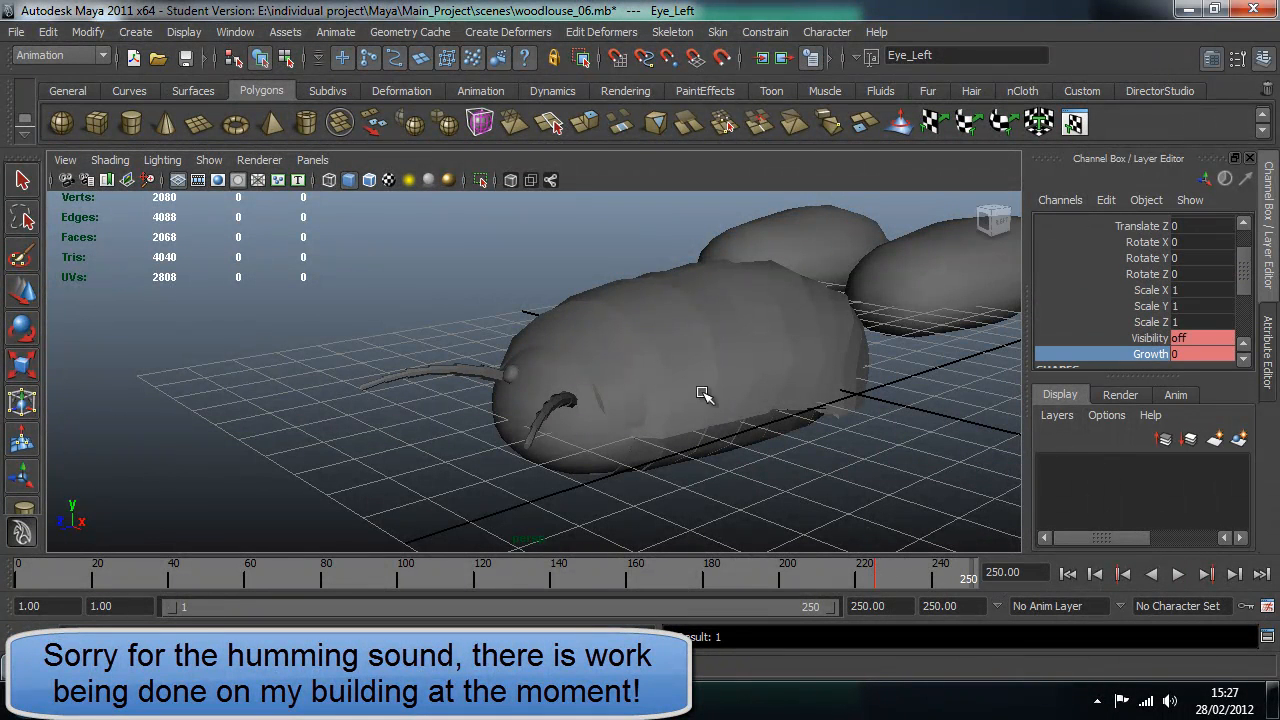
left_click(548, 390)
left_click(1100, 352)
right_click(1106, 350)
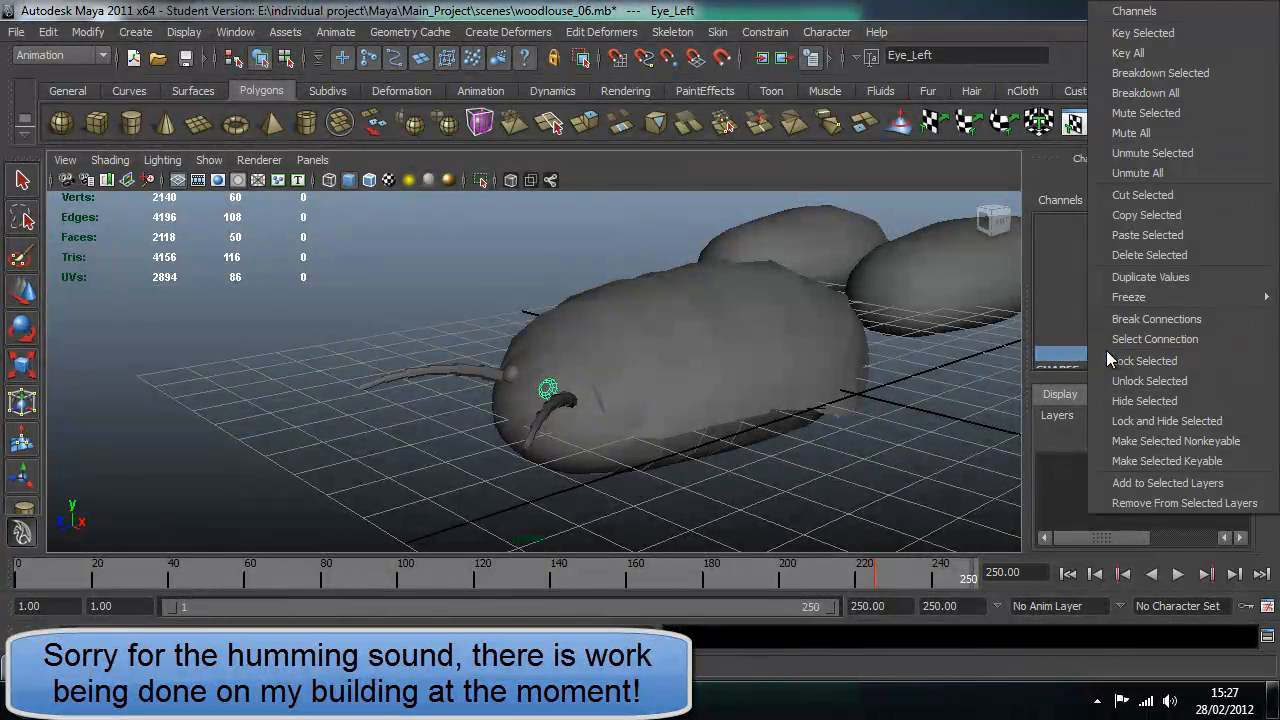
left_click(1143, 33)
Select the imported woodyEye:Eye_Left and key its Growth of 1 at frame 250
left_click(510, 380)
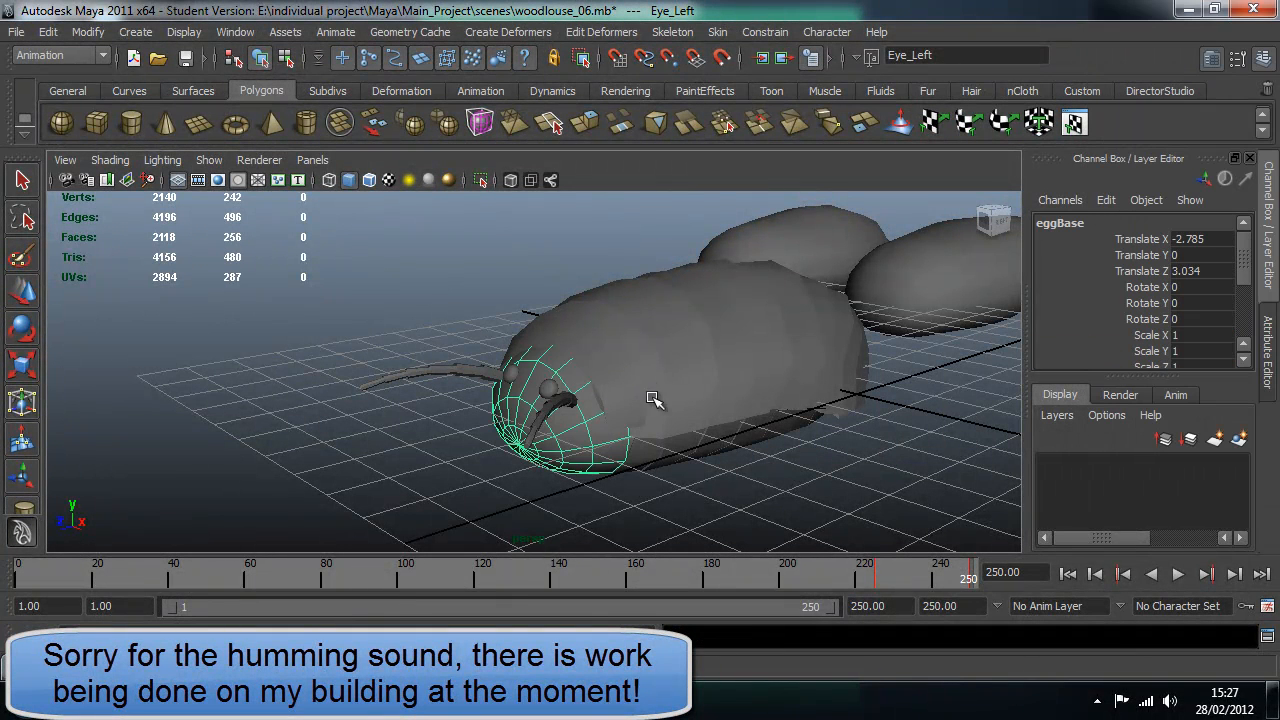
left_click(510, 375)
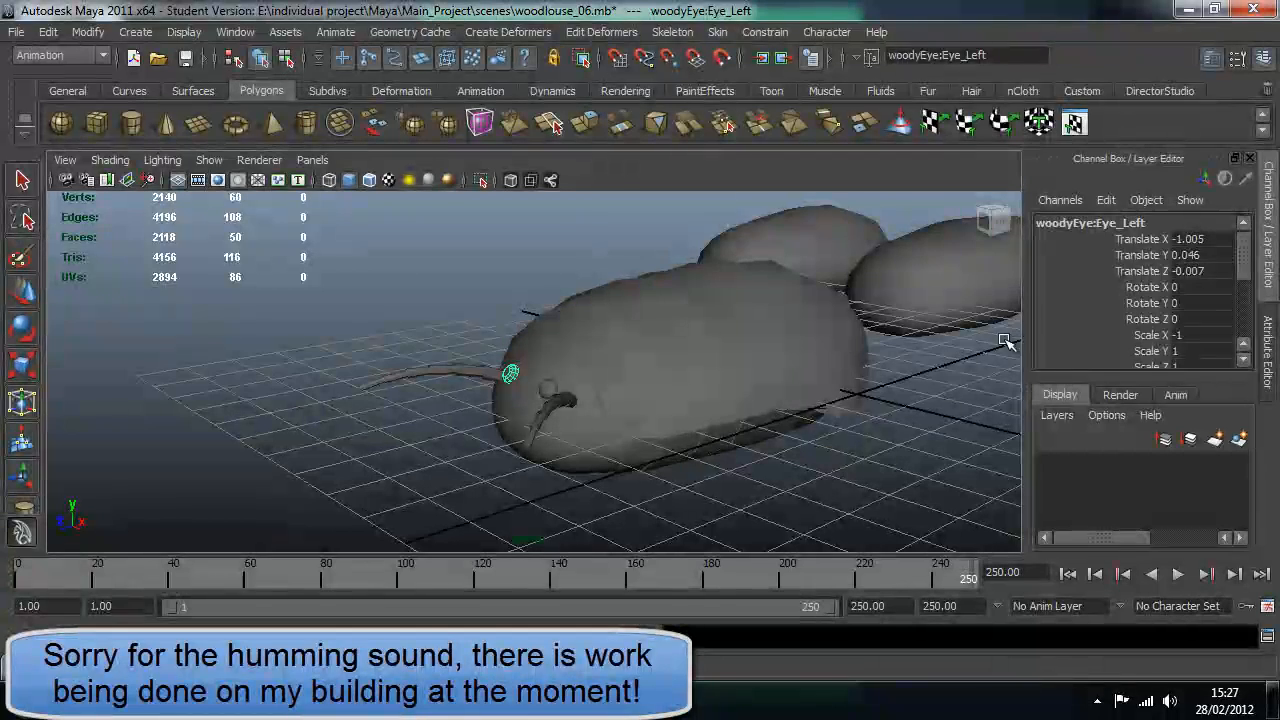
scroll(1106, 291, "down", 3)
left_click(1115, 300)
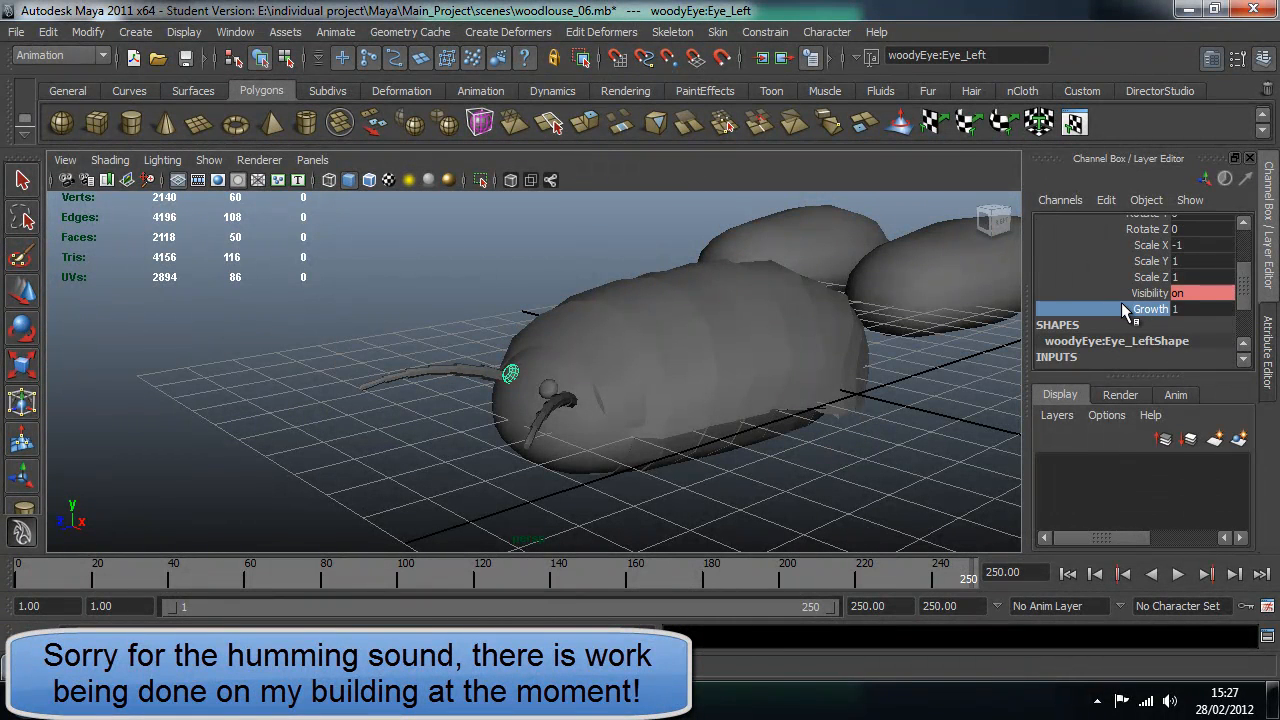
right_click(1121, 302)
left_click(1134, 46)
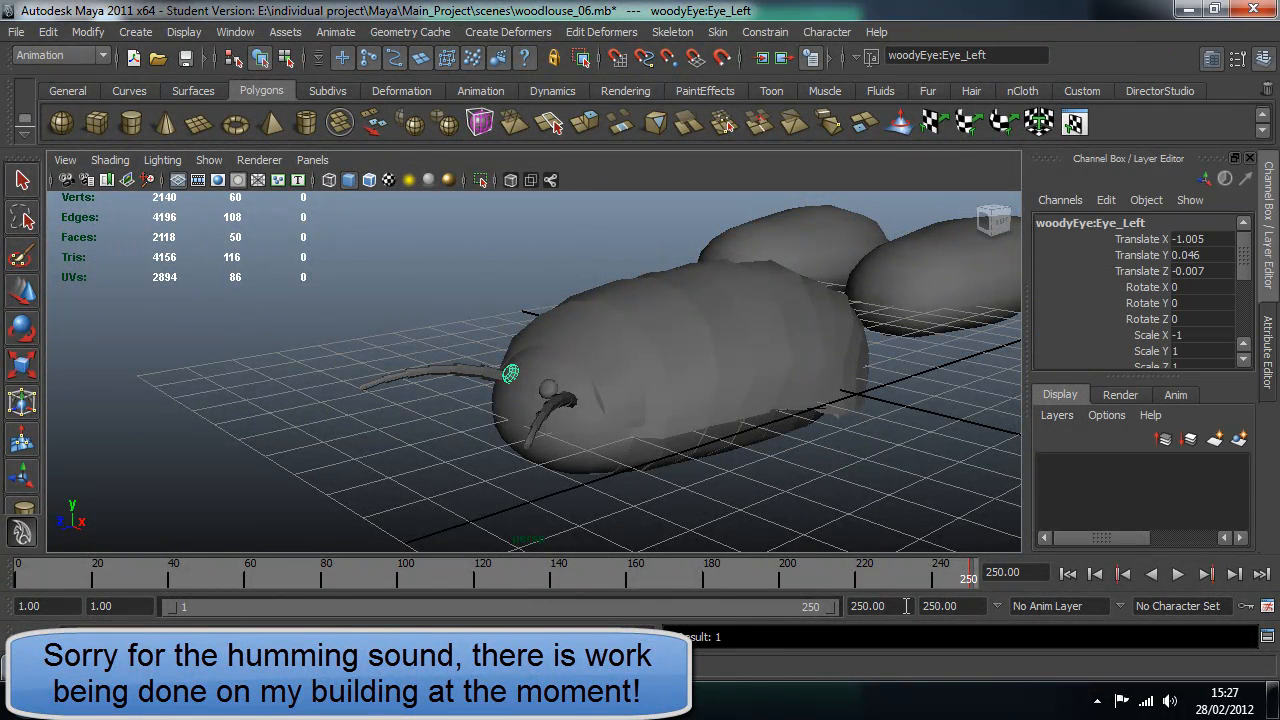
Go to frame 225, lower the imported eye's Growth until the eye disappears, and key the attribute
left_click_drag(903, 585, 877, 582)
scroll(1213, 360, "down", 2)
left_click(1158, 354)
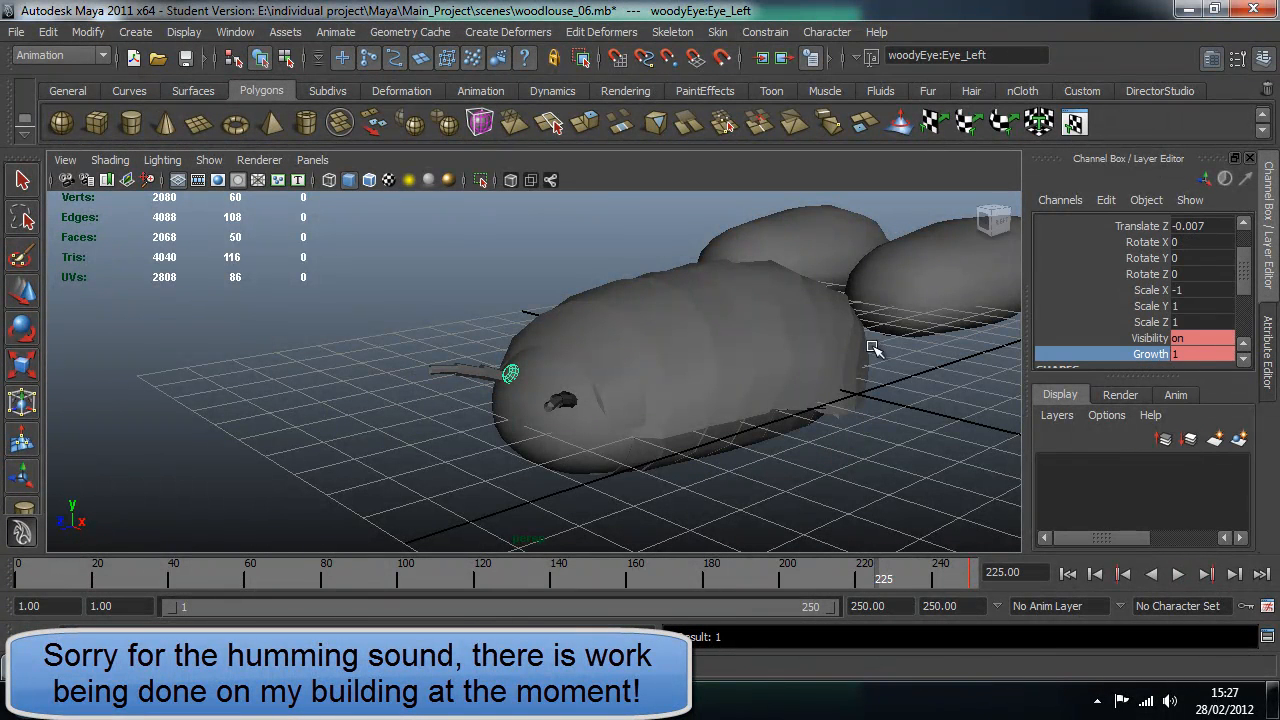
right_click(1154, 351)
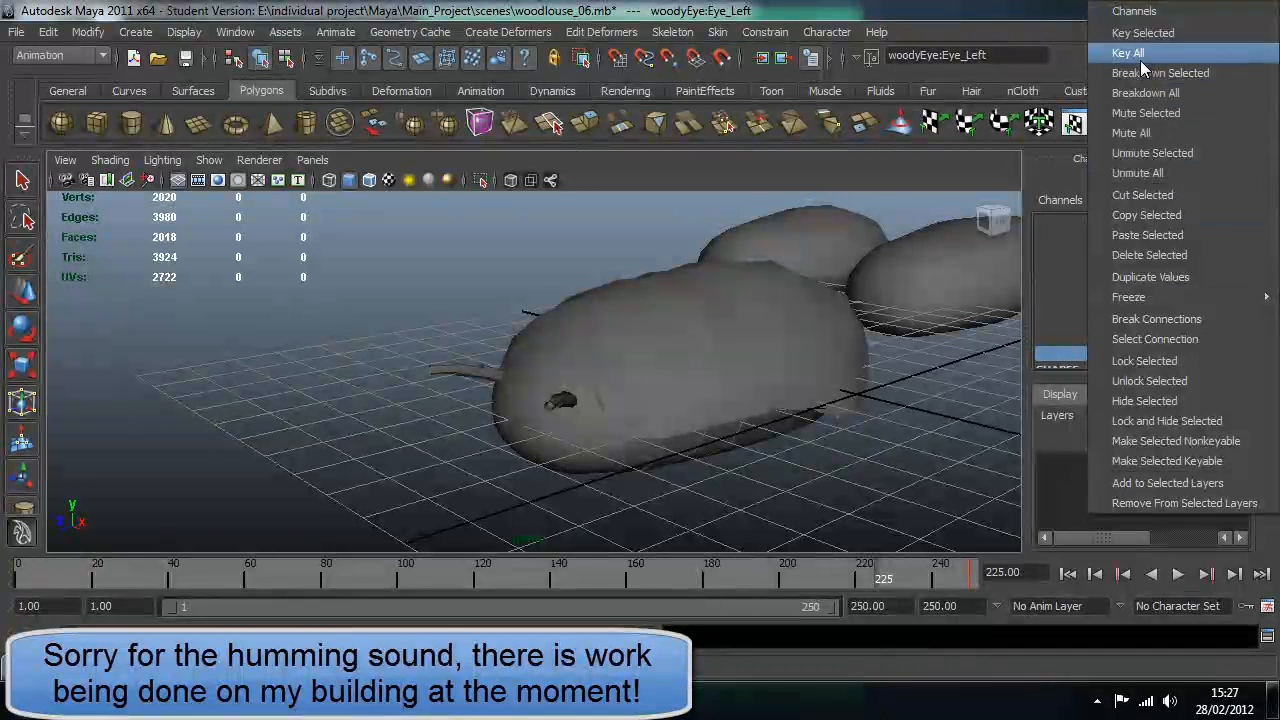
left_click(1146, 39)
Clear the selection, play the animation from frame 1, and hide the viewport grid
left_click(903, 455)
left_click_drag(955, 575, 20, 578)
left_click(1178, 574)
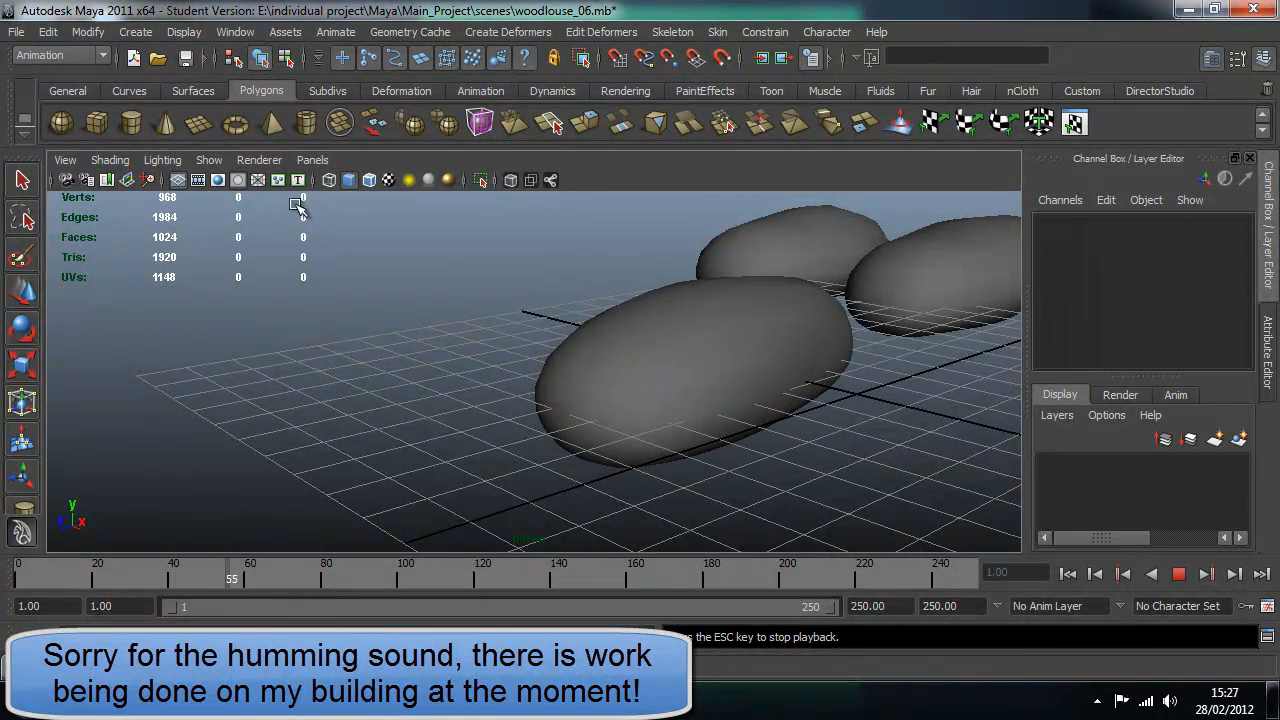
left_click(179, 182)
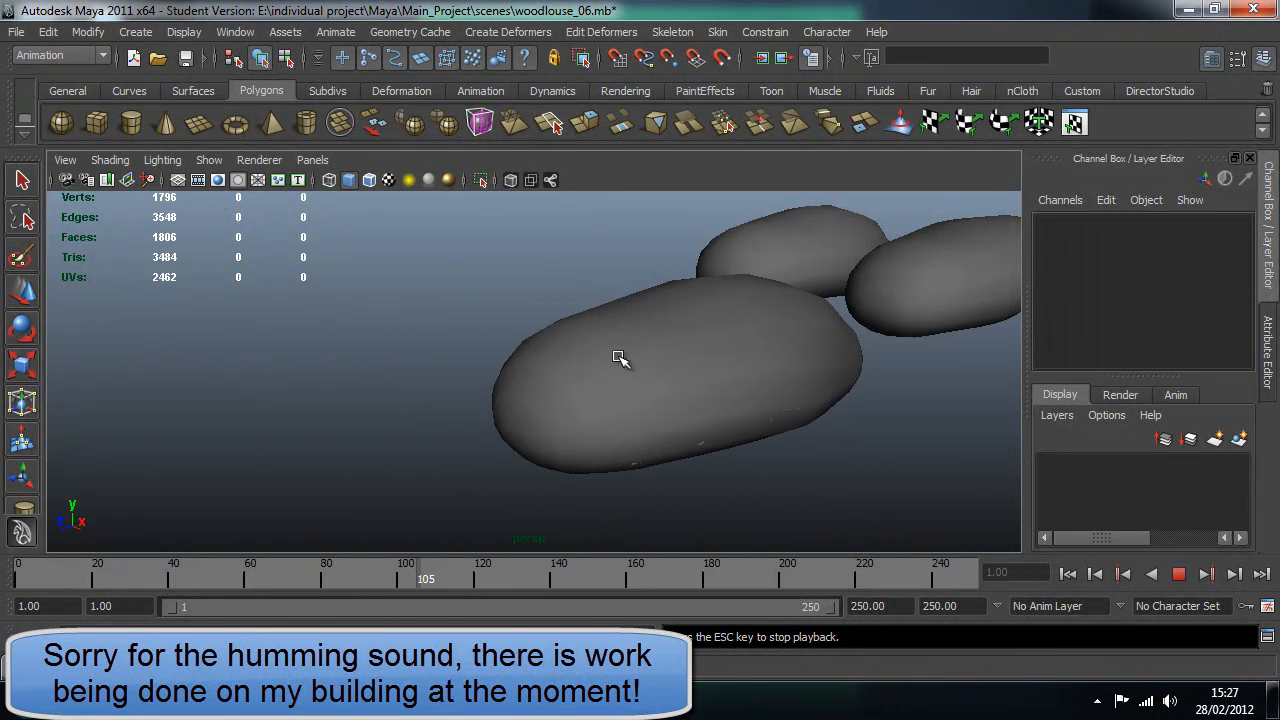